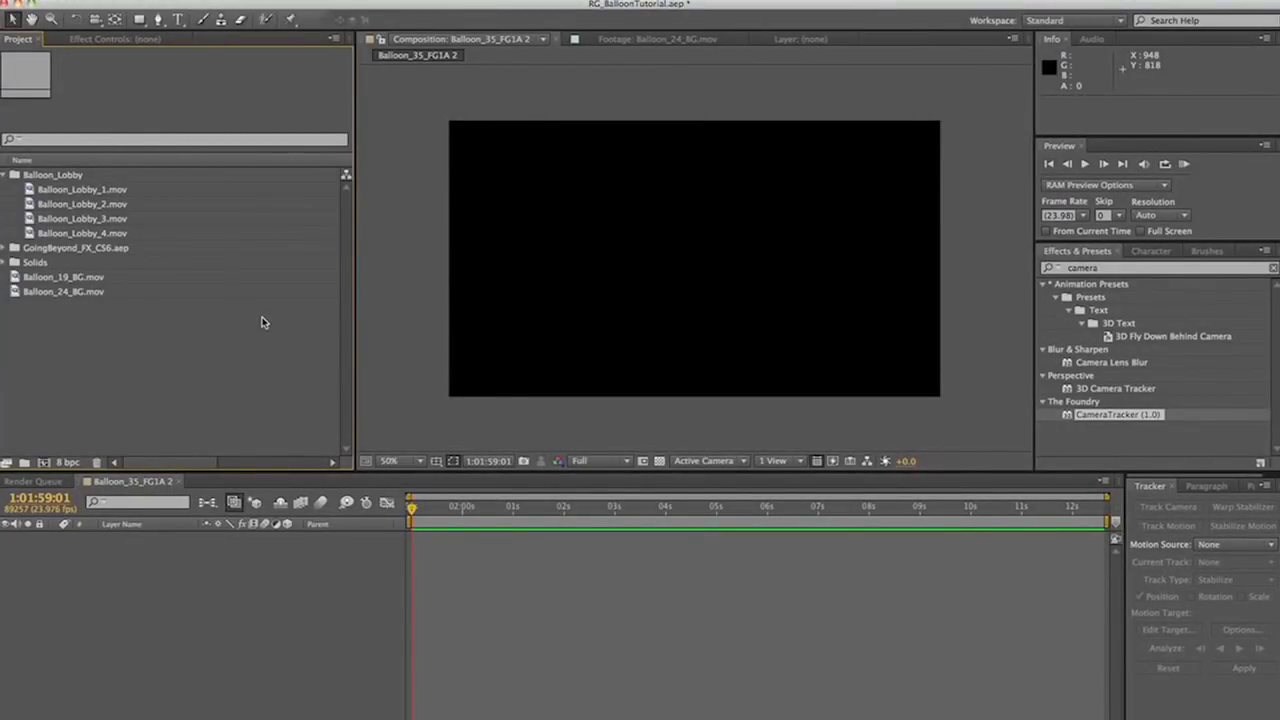
# - Preview Balloon_19_BG.mov and Balloon_24_BG.mov in the Footage viewer, ending on Balloon_19_BG.mov
pyautogui.doubleClick(82, 277)
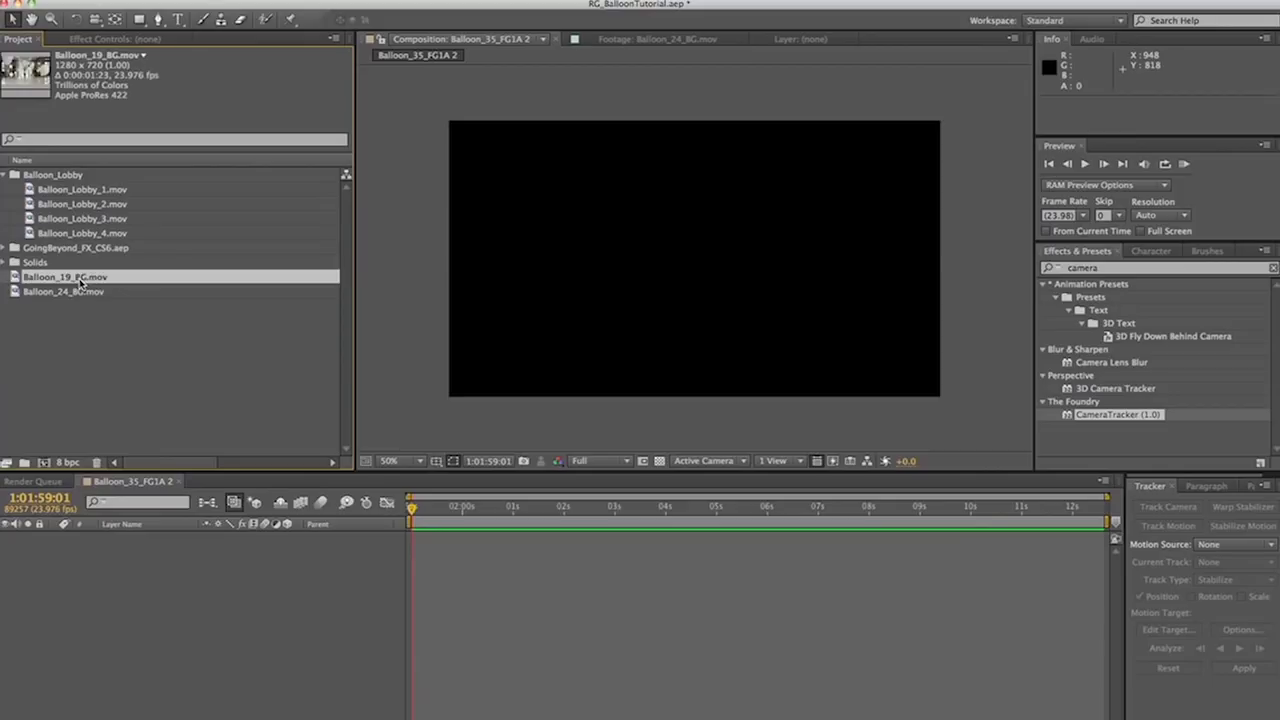
pyautogui.press('space')
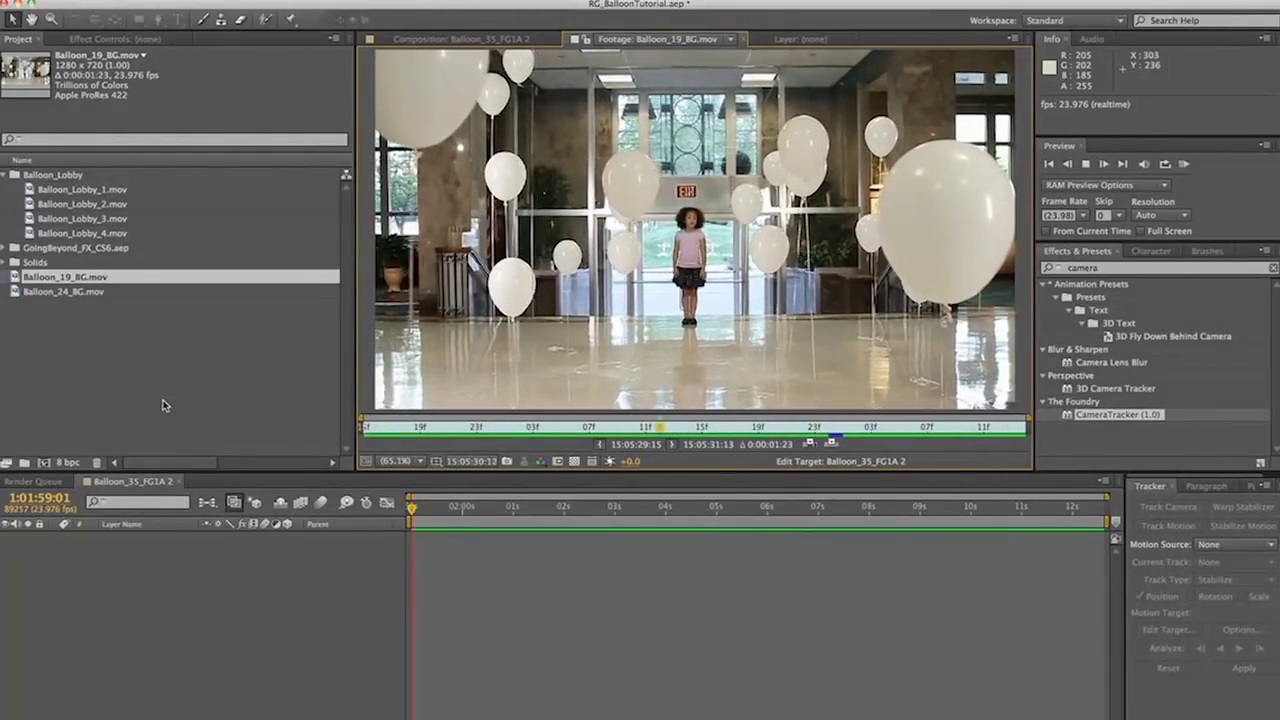
pyautogui.doubleClick(73, 294)
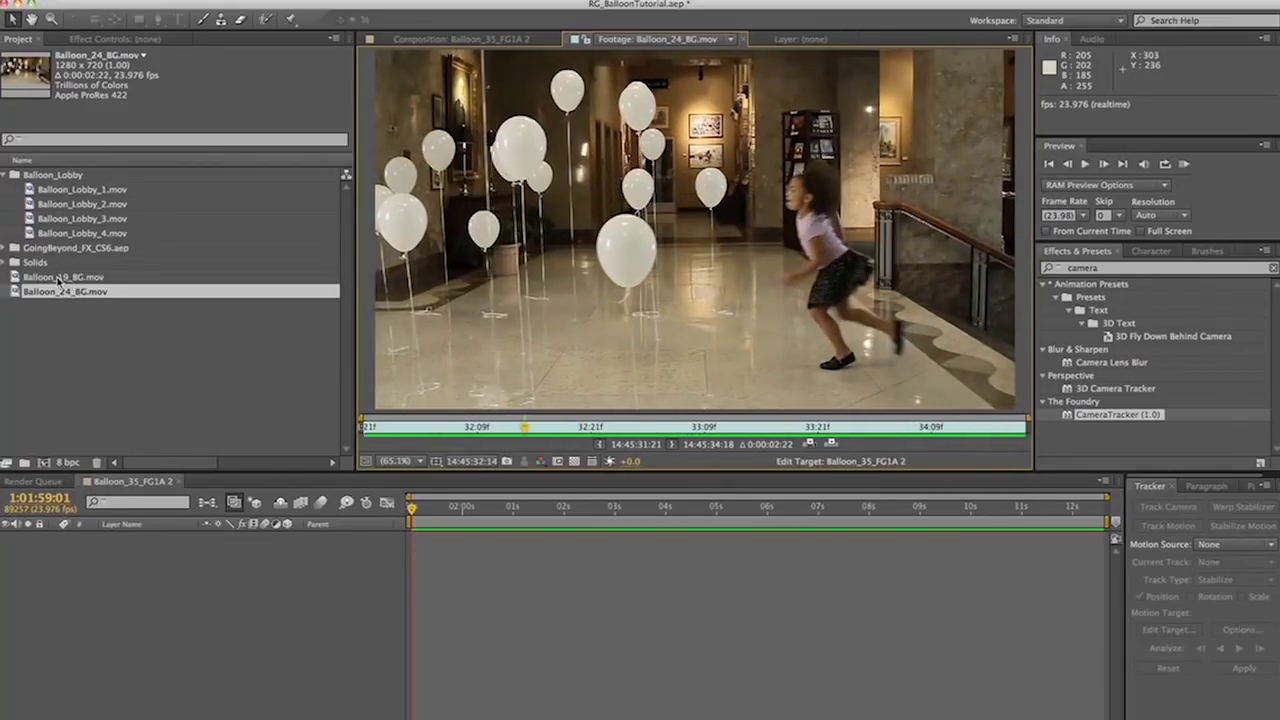
pyautogui.doubleClick(60, 279)
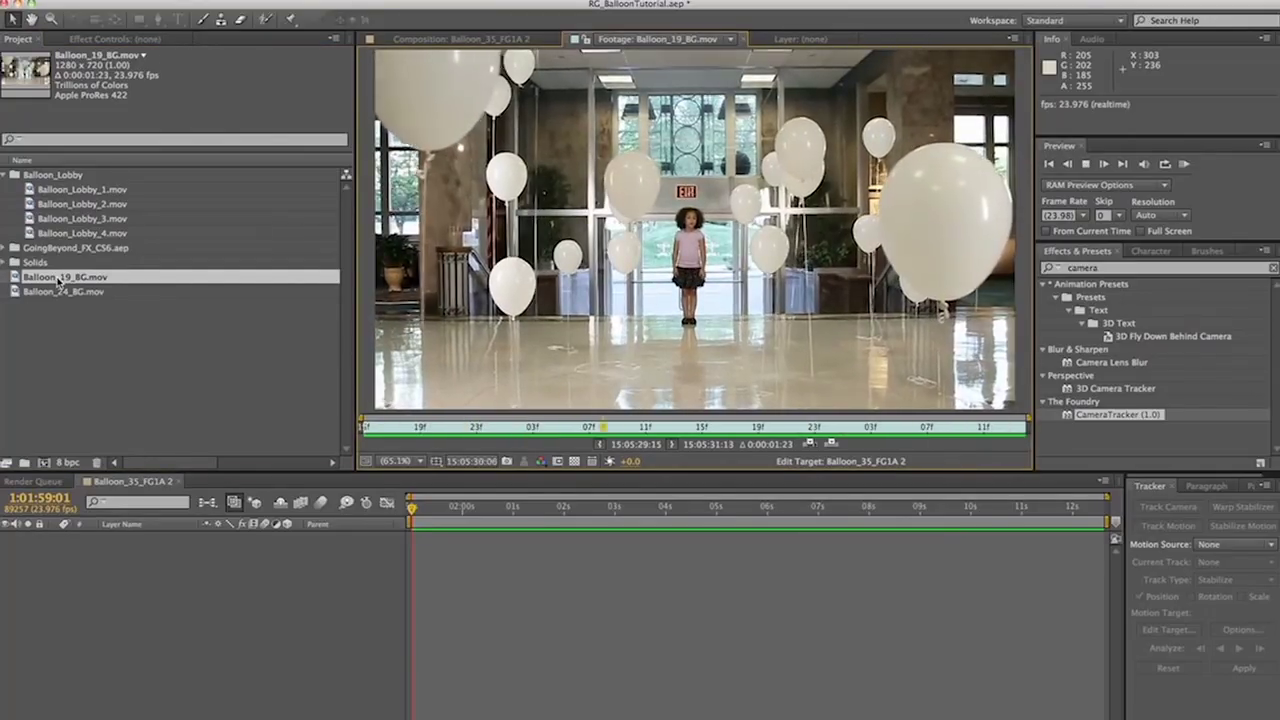
pyautogui.doubleClick(64, 292)
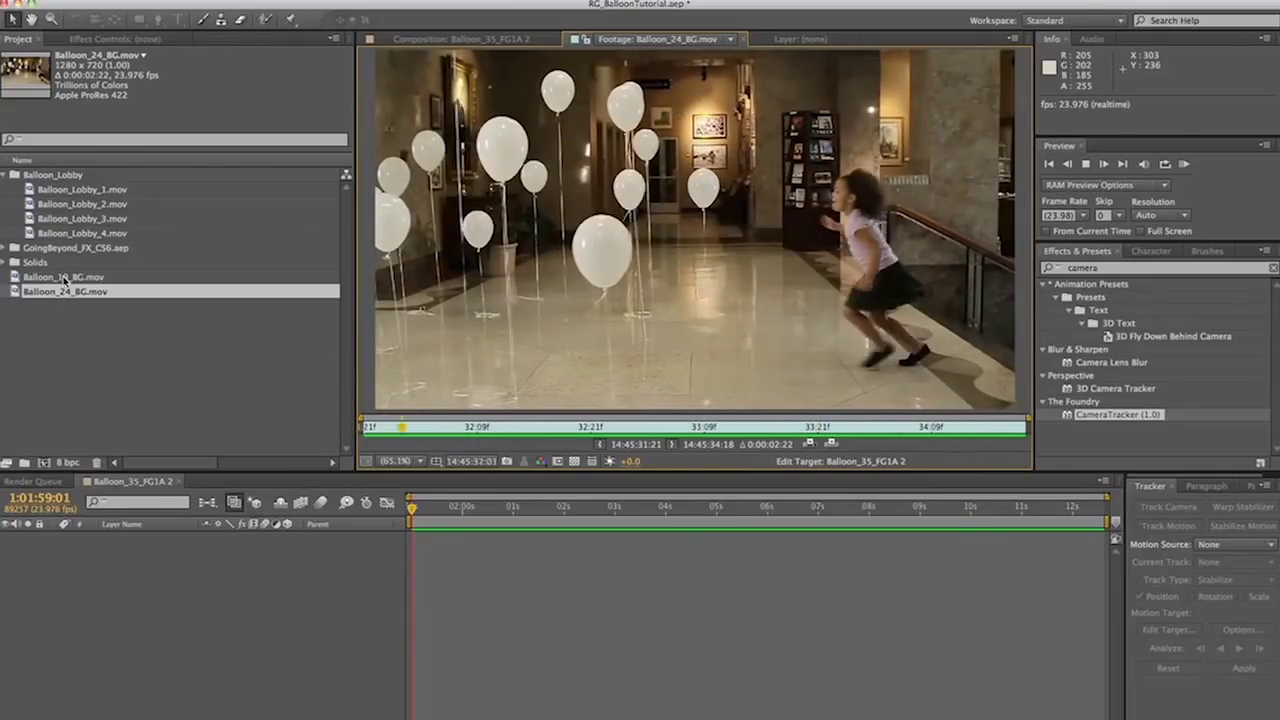
pyautogui.doubleClick(63, 278)
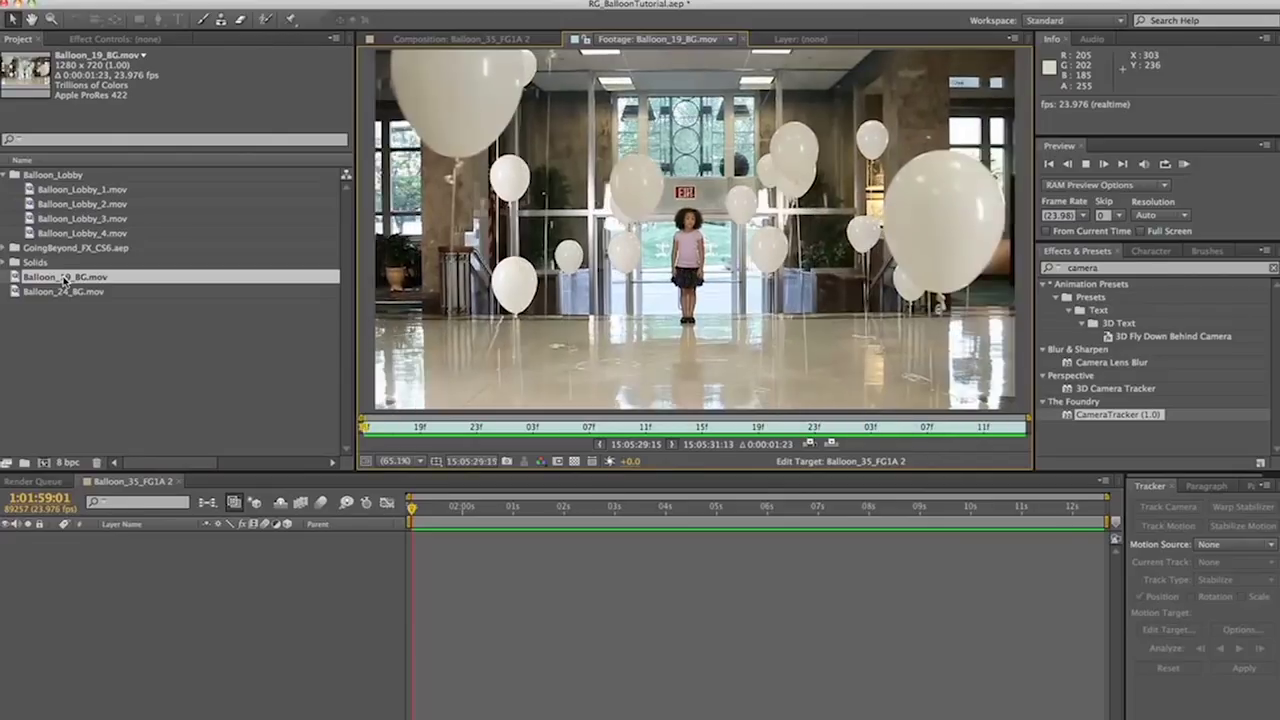
# - Create a composition from Balloon_19_BG.mov, preview it, and return to the first frame
pyautogui.moveTo(80, 282); pyautogui.dragTo(42, 466)
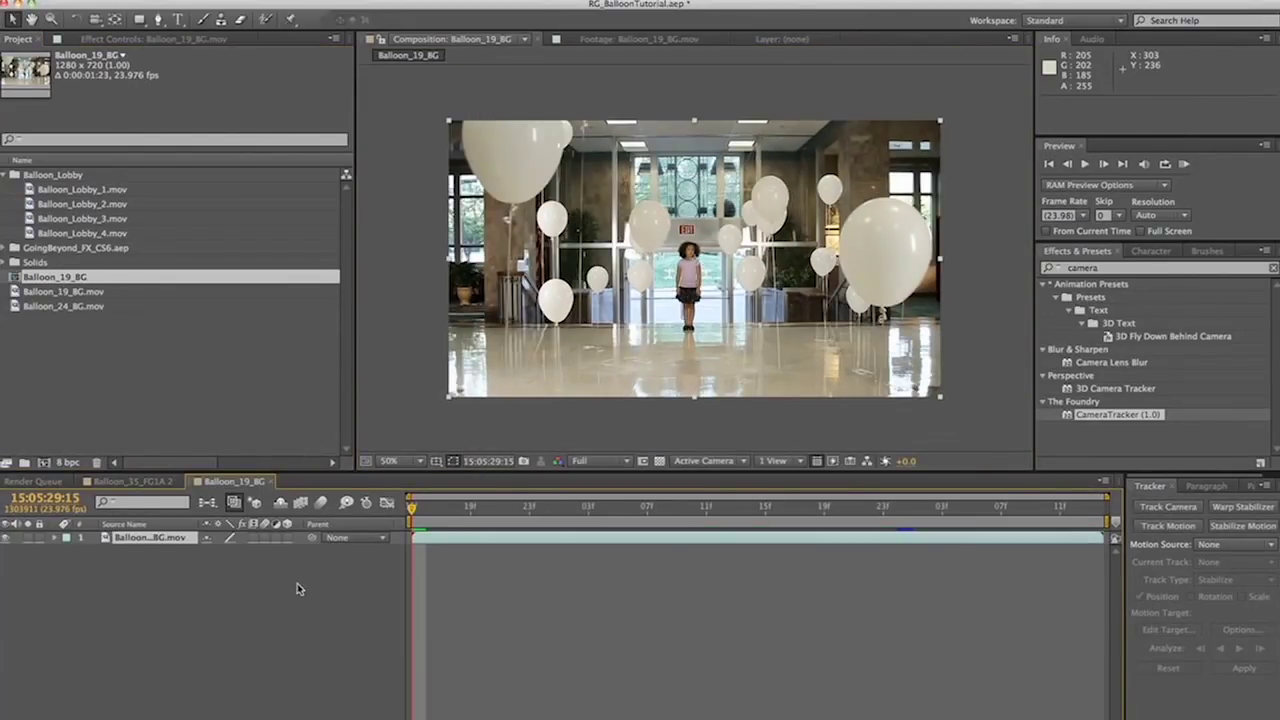
pyautogui.press('space')
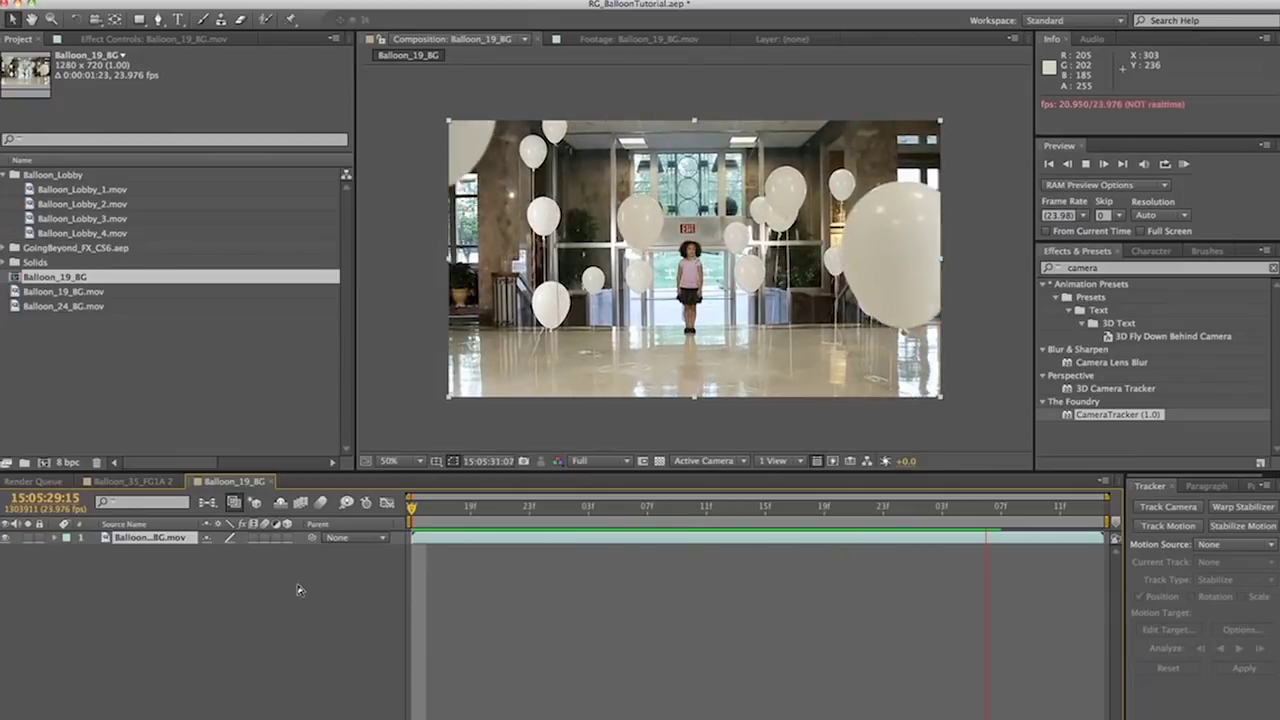
pyautogui.press('space')
pyautogui.moveTo(517, 520); pyautogui.dragTo(385, 508)
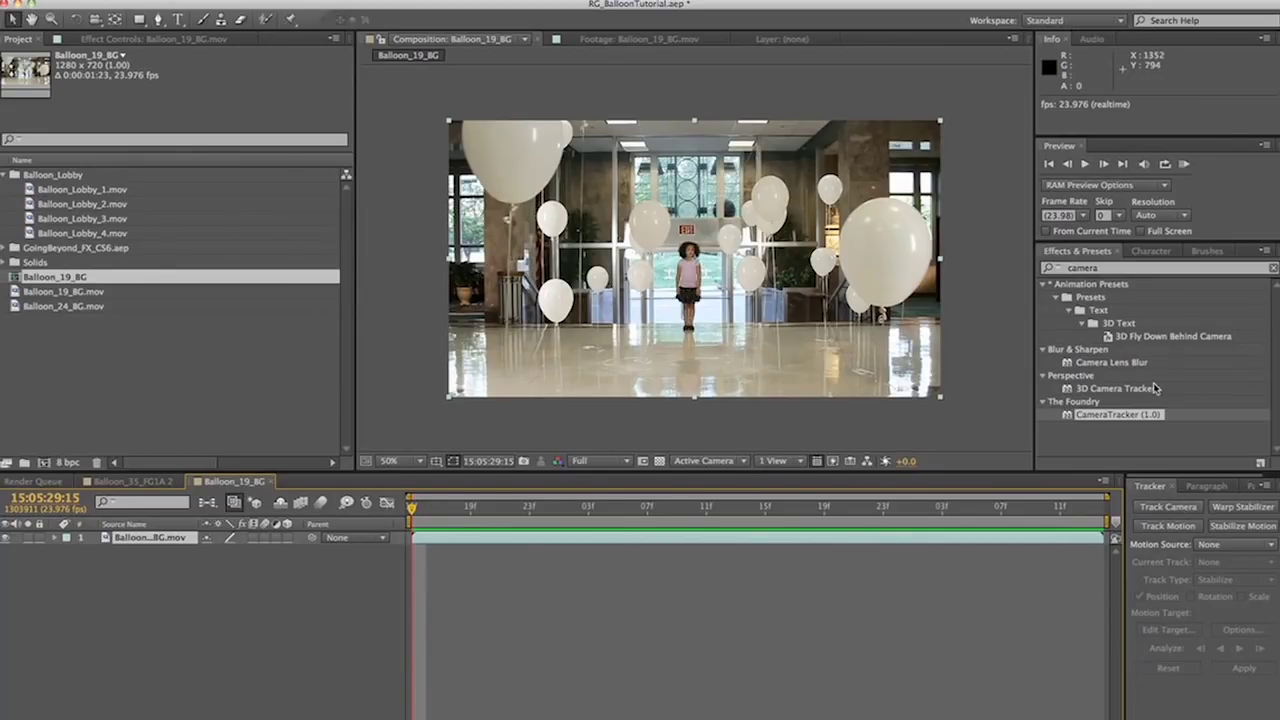
# - Apply CameraTracker to the lobby footage, track its features, and start the camera solve
pyautogui.click(1105, 418)
pyautogui.moveTo(1105, 418); pyautogui.dragTo(720, 288)
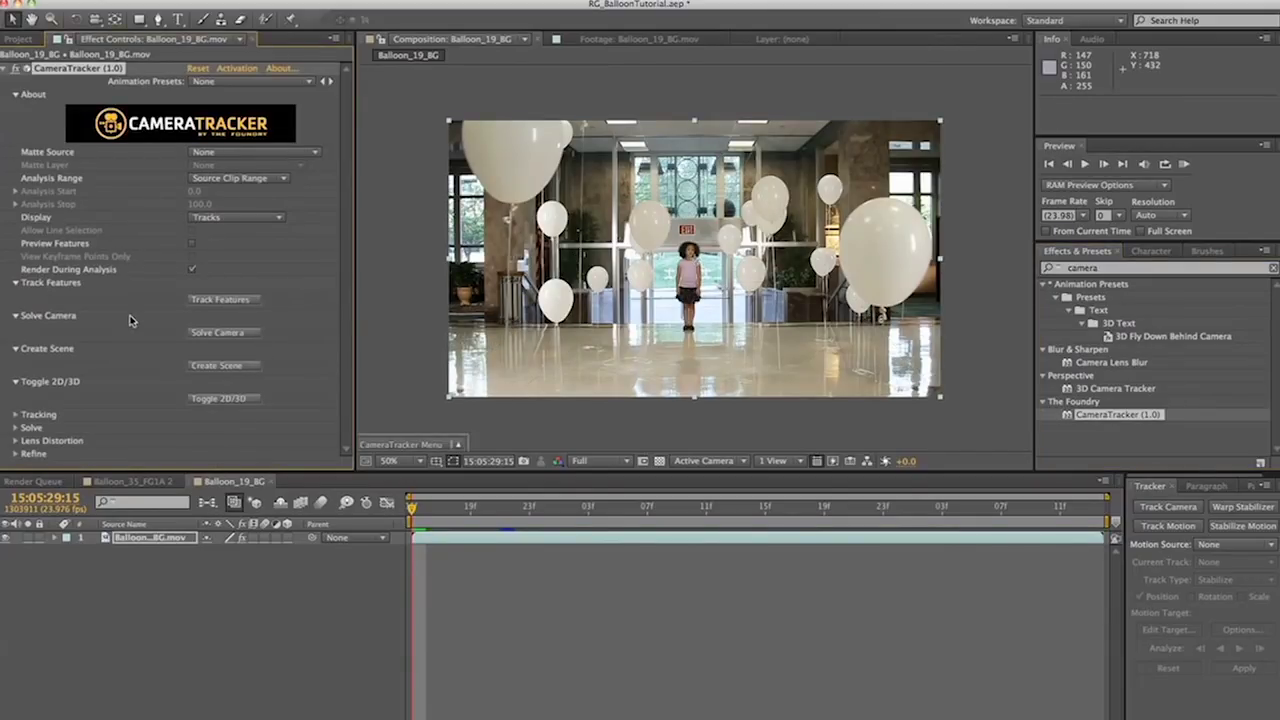
pyautogui.click(214, 302)
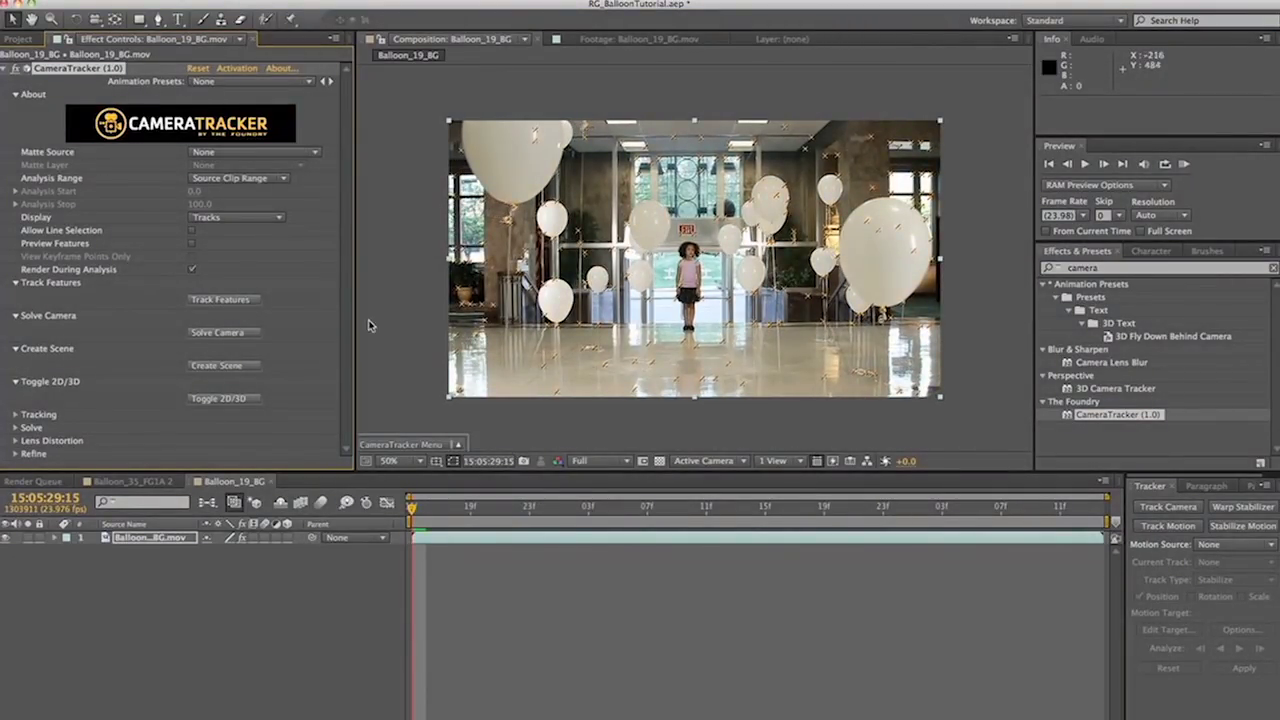
pyautogui.click(239, 334)
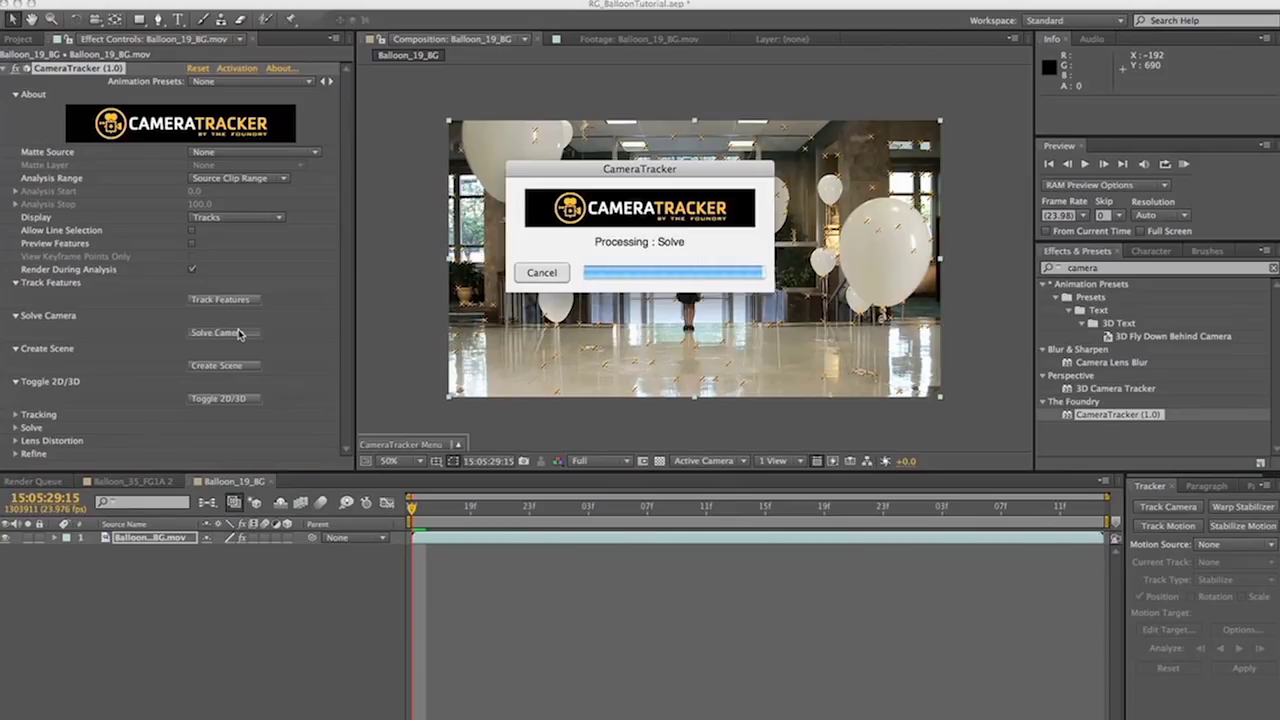
# - Dismiss the solve results and play back the solved tracks with the whole lobby in view
pyautogui.press('Return')
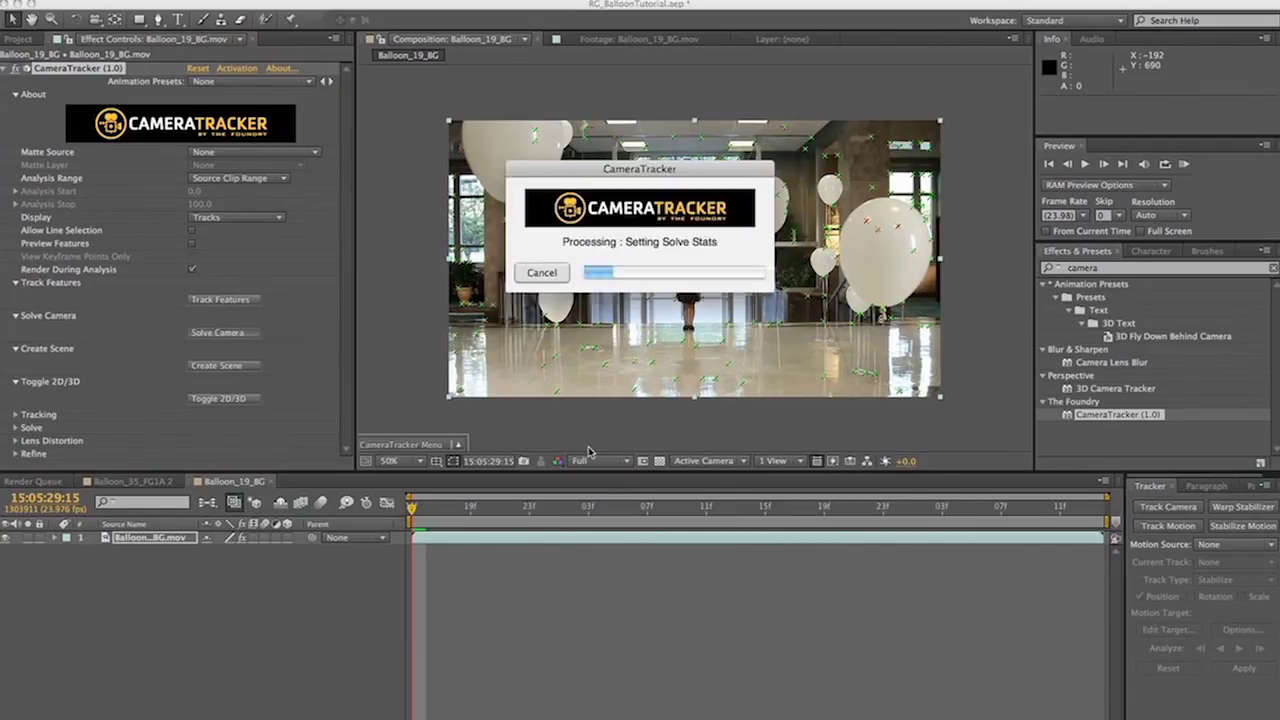
pyautogui.moveTo(446, 508)
pyautogui.mouseDown()
pyautogui.moveTo(676, 517)
pyautogui.moveTo(471, 510)
pyautogui.mouseUp()
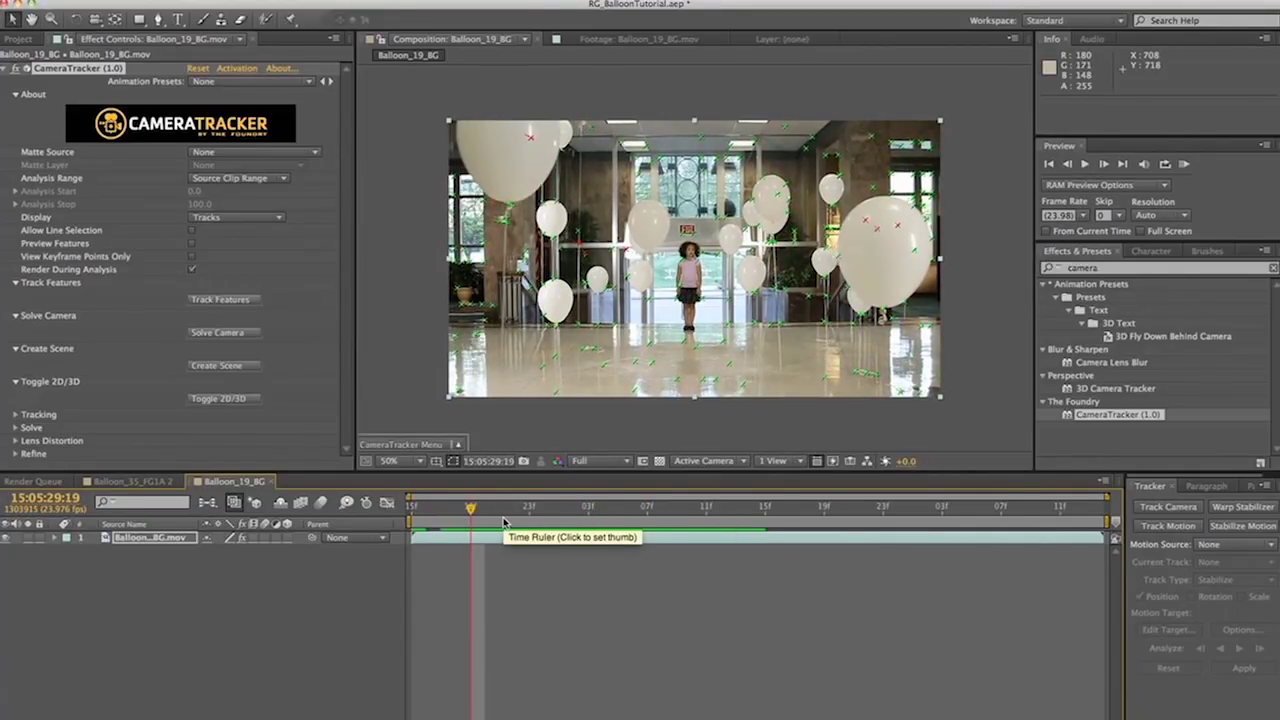
pyautogui.press('space')
pyautogui.press('space')
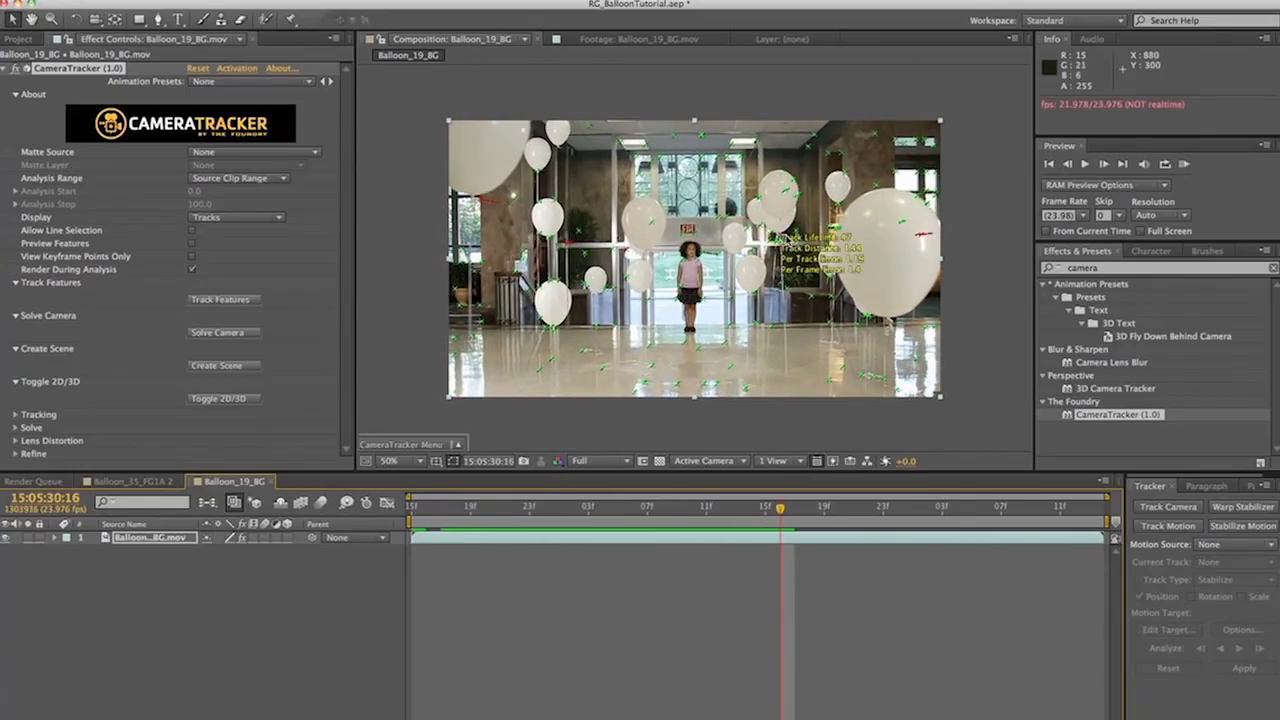
pyautogui.click(778, 244)
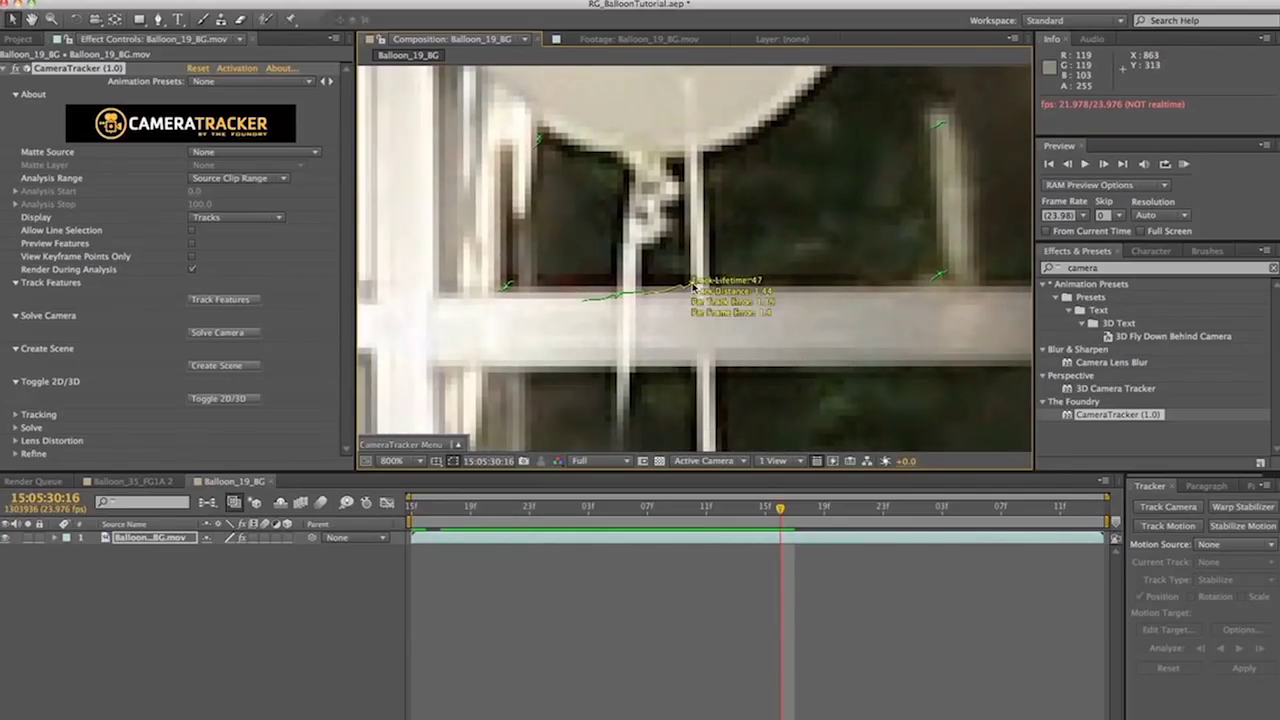
pyautogui.click(405, 455)
pyautogui.click(414, 491)
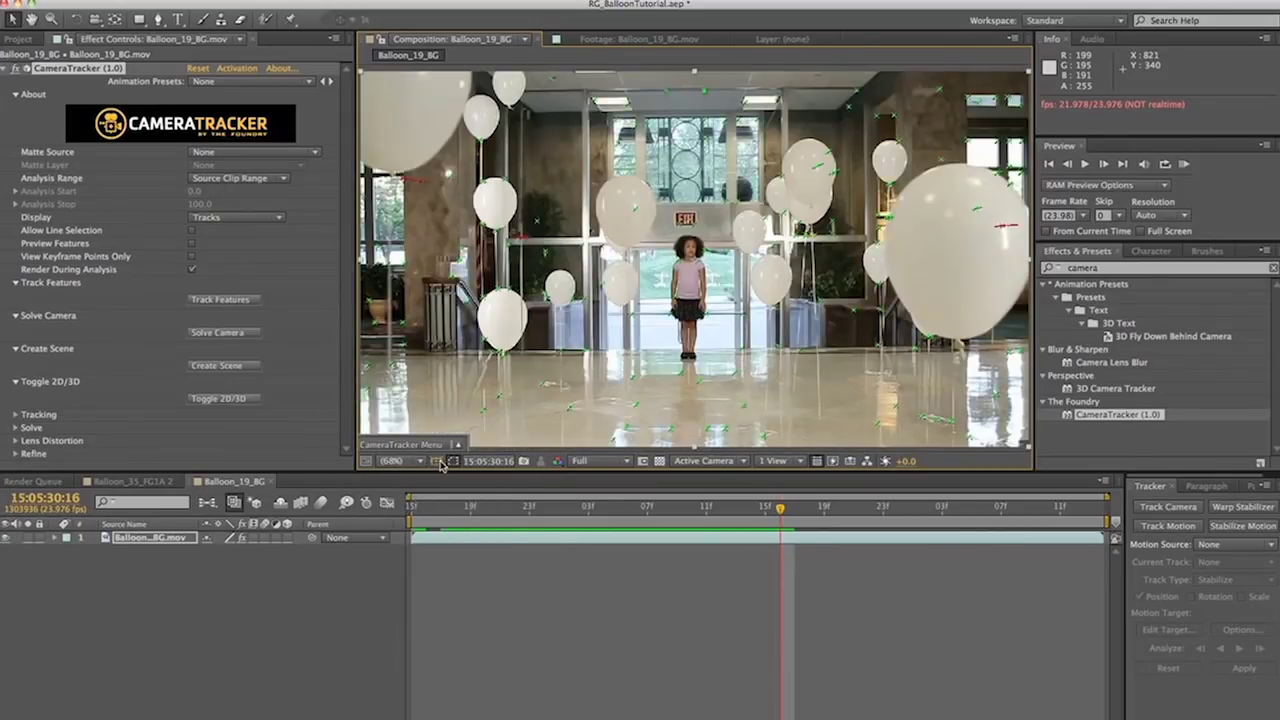
# - Set the ground-plane origin at the chosen track point via the CameraTracker menu
pyautogui.click(458, 445)
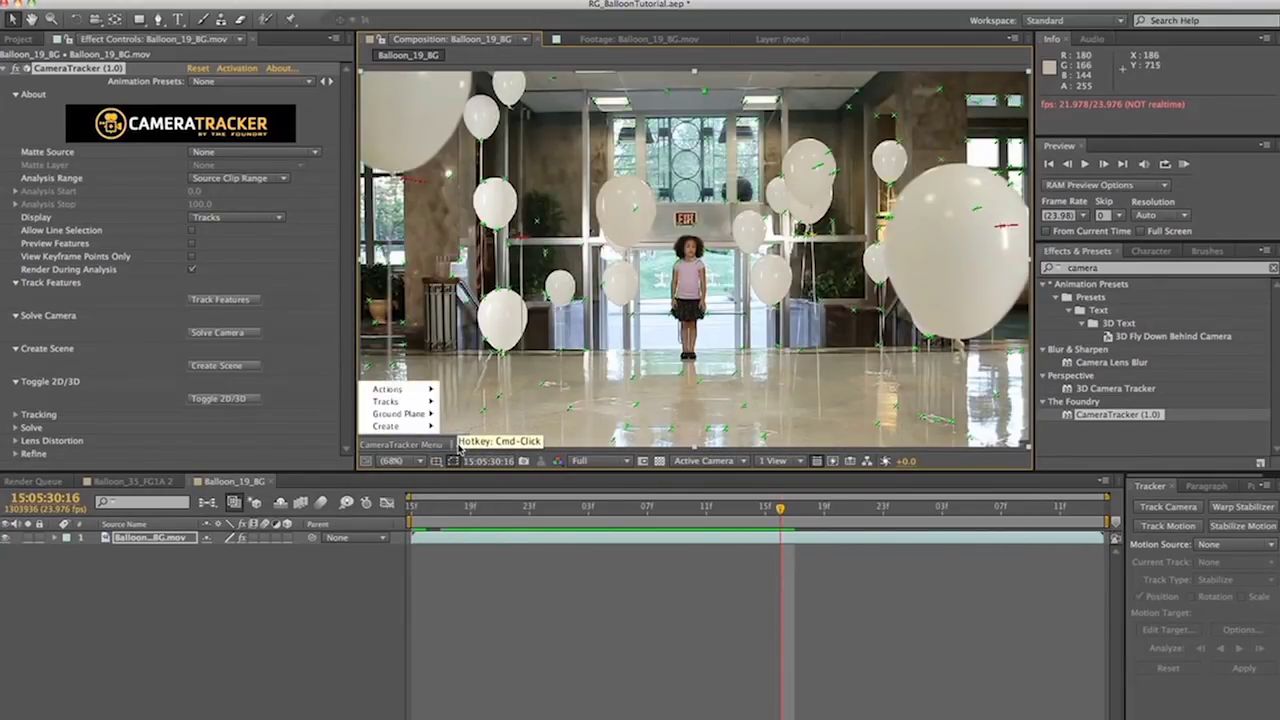
pyautogui.moveTo(400, 413)
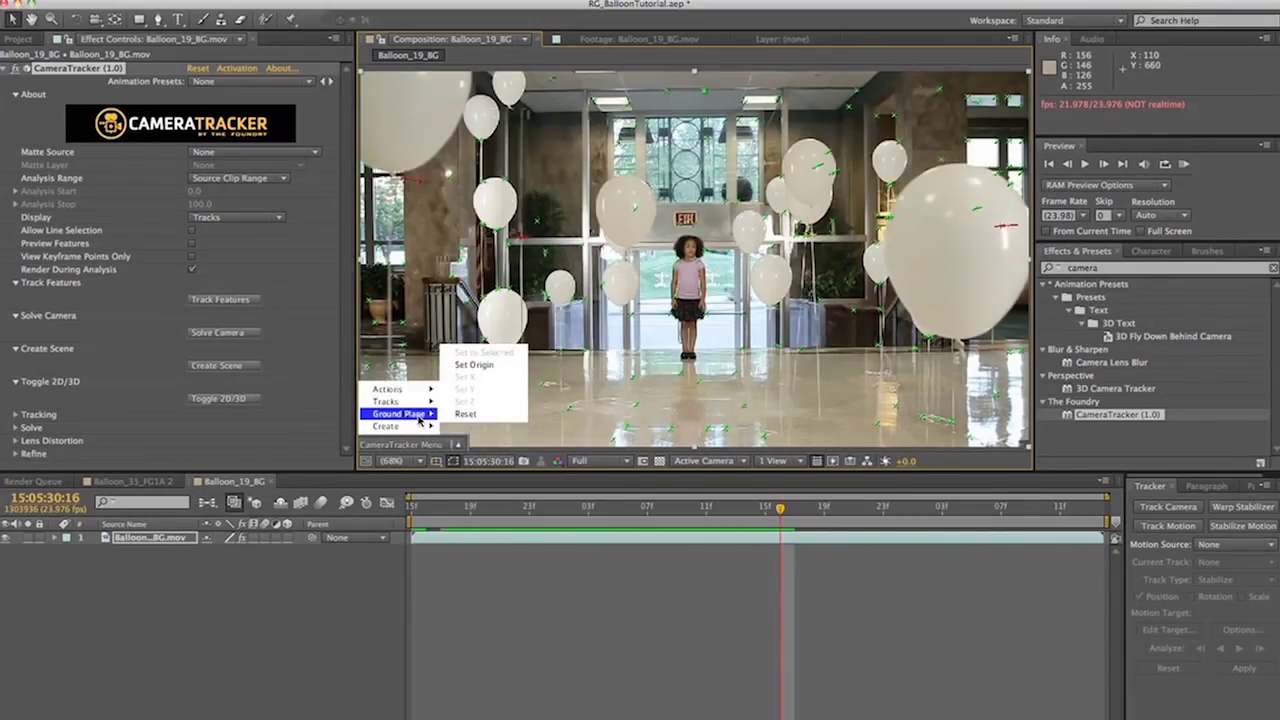
pyautogui.click(514, 365)
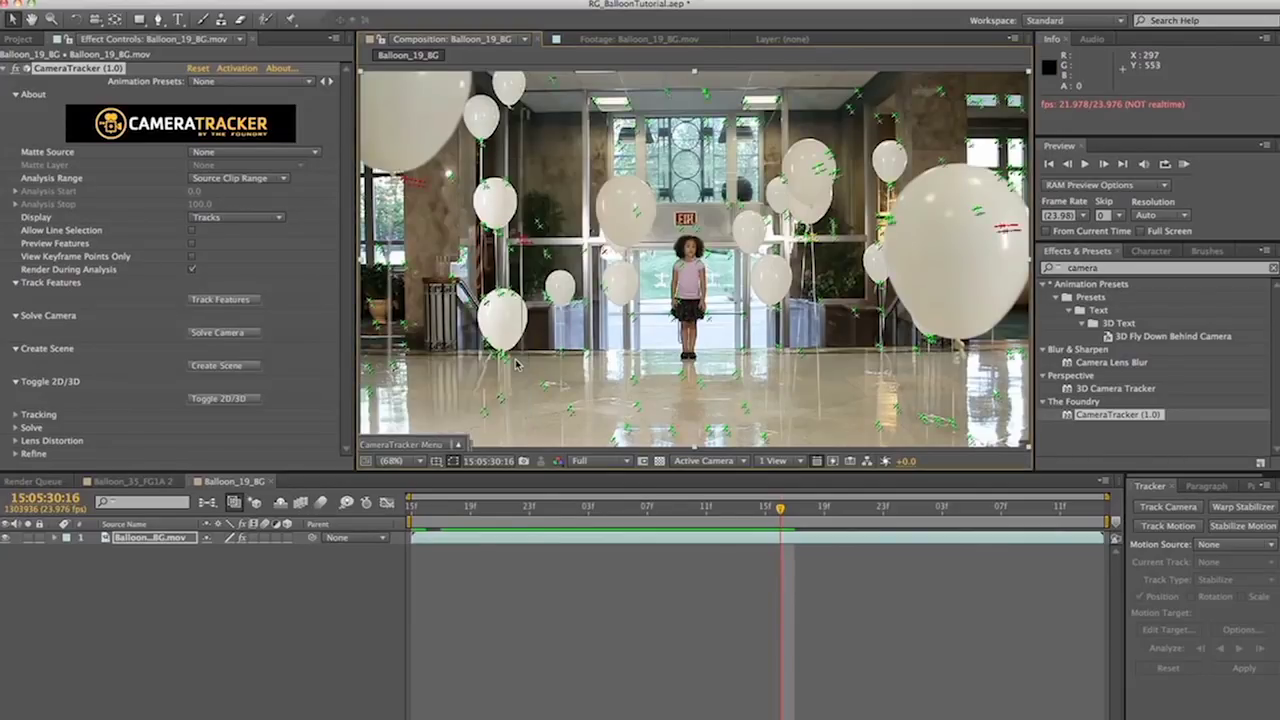
# - Create the solved camera and tracker layers and play back the tracked composition
pyautogui.click(217, 365)
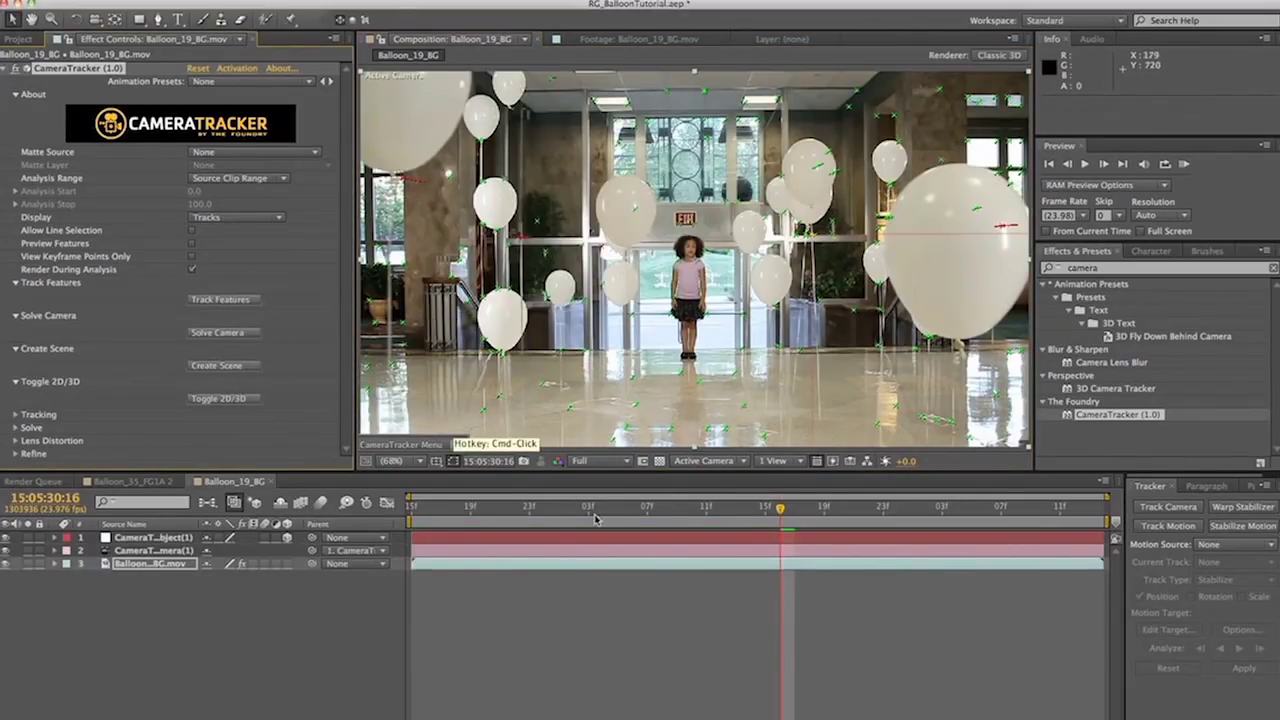
pyautogui.press('space')
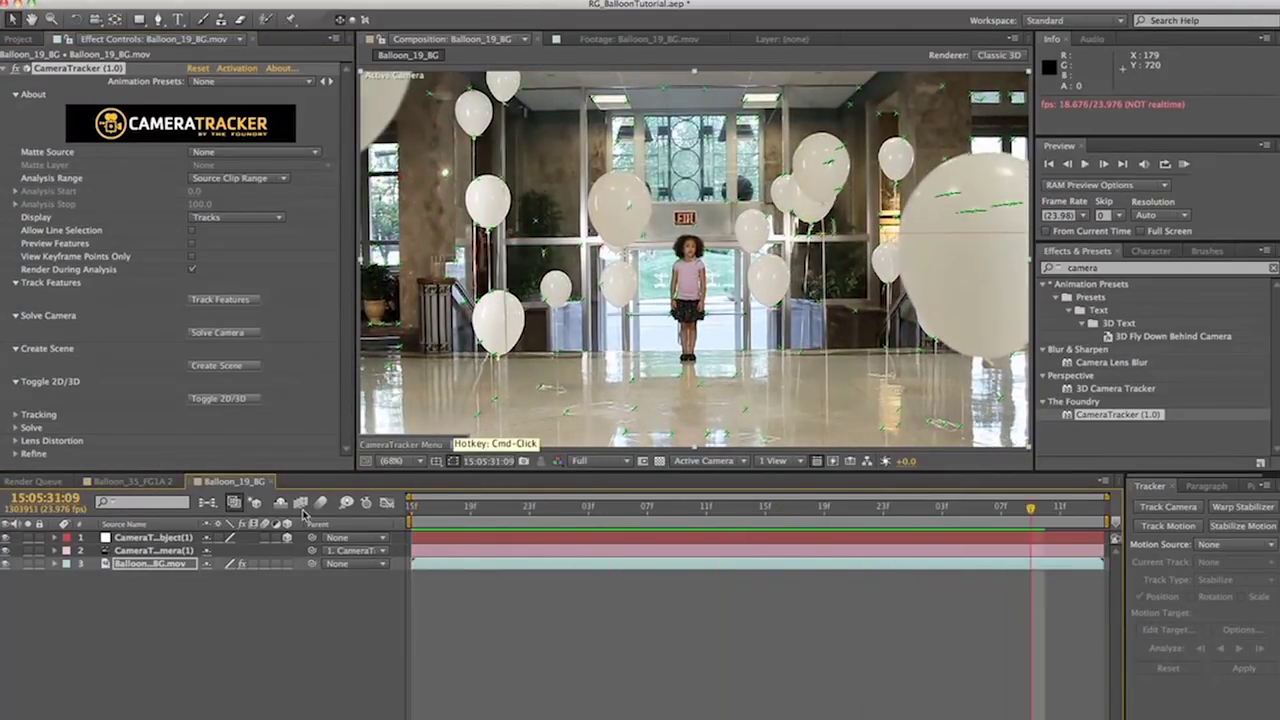
pyautogui.click(30, 42)
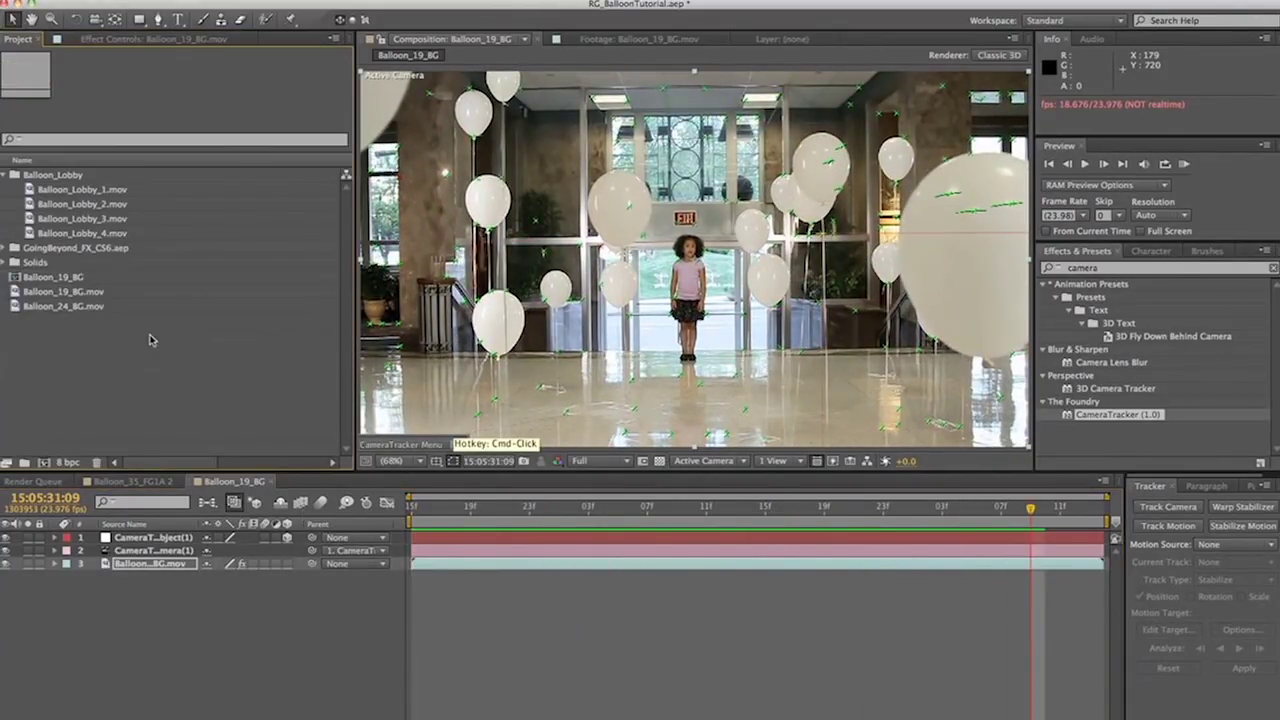
pyautogui.click(485, 510)
# - Add a HOLA text layer near the girl in Gotham Bold at size 100
pyautogui.press('Home')
pyautogui.click(177, 19)
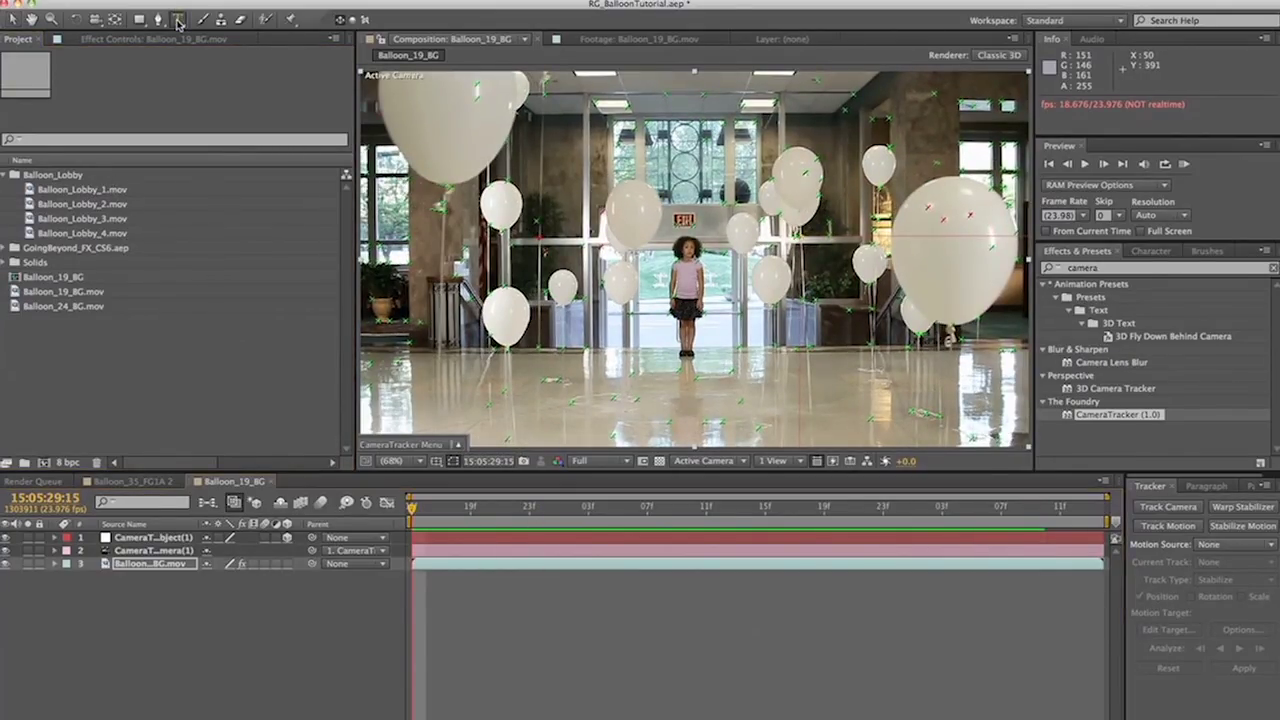
pyautogui.click(698, 300)
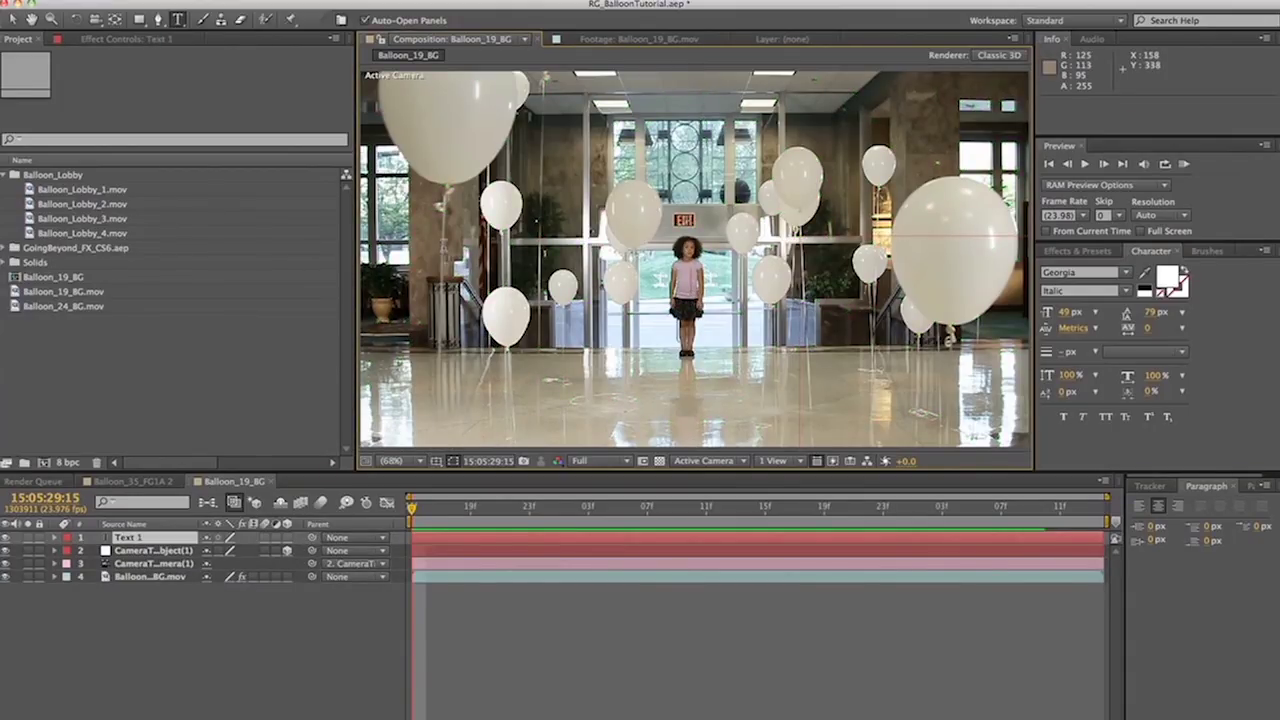
pyautogui.write('HOLA')
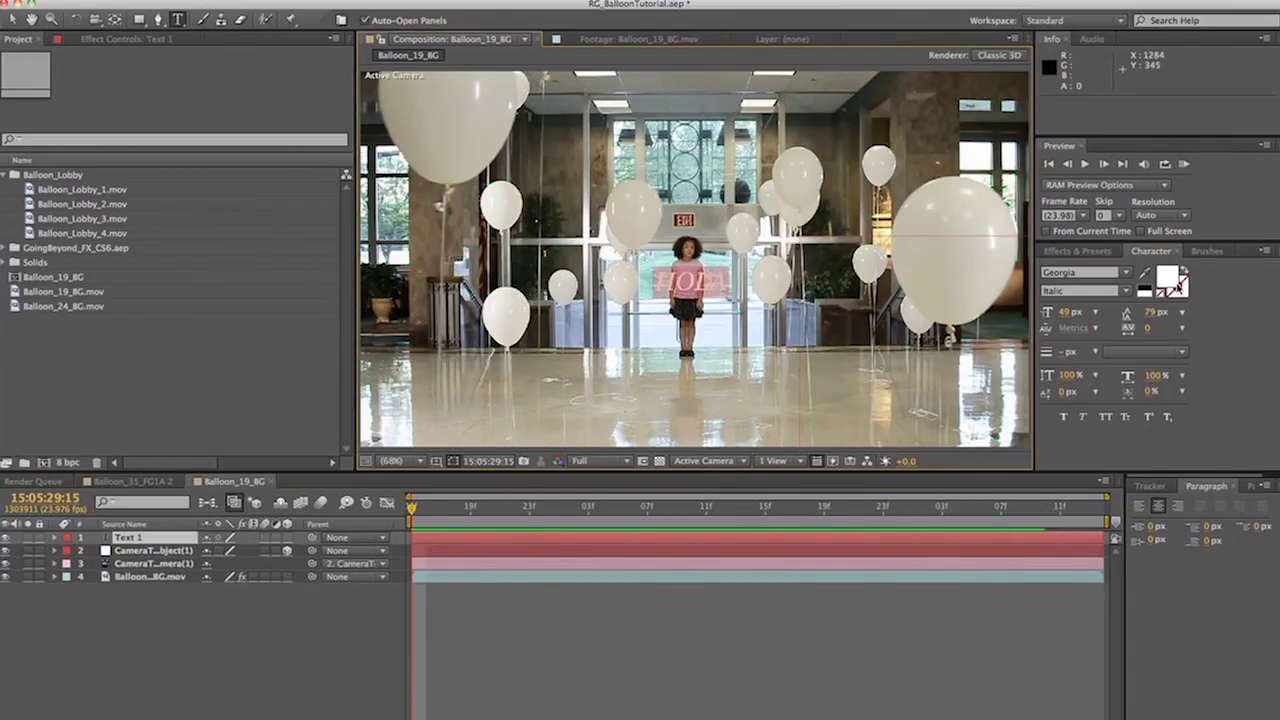
pyautogui.click(1127, 273)
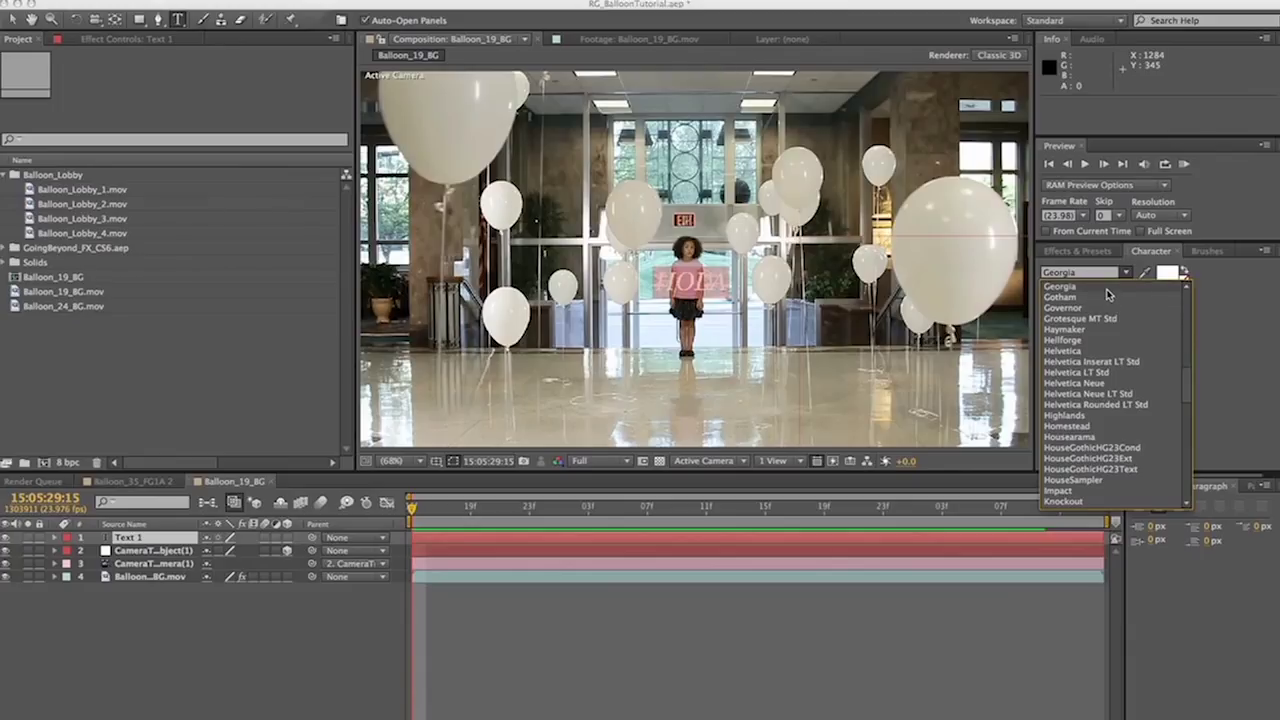
pyautogui.click(1107, 296)
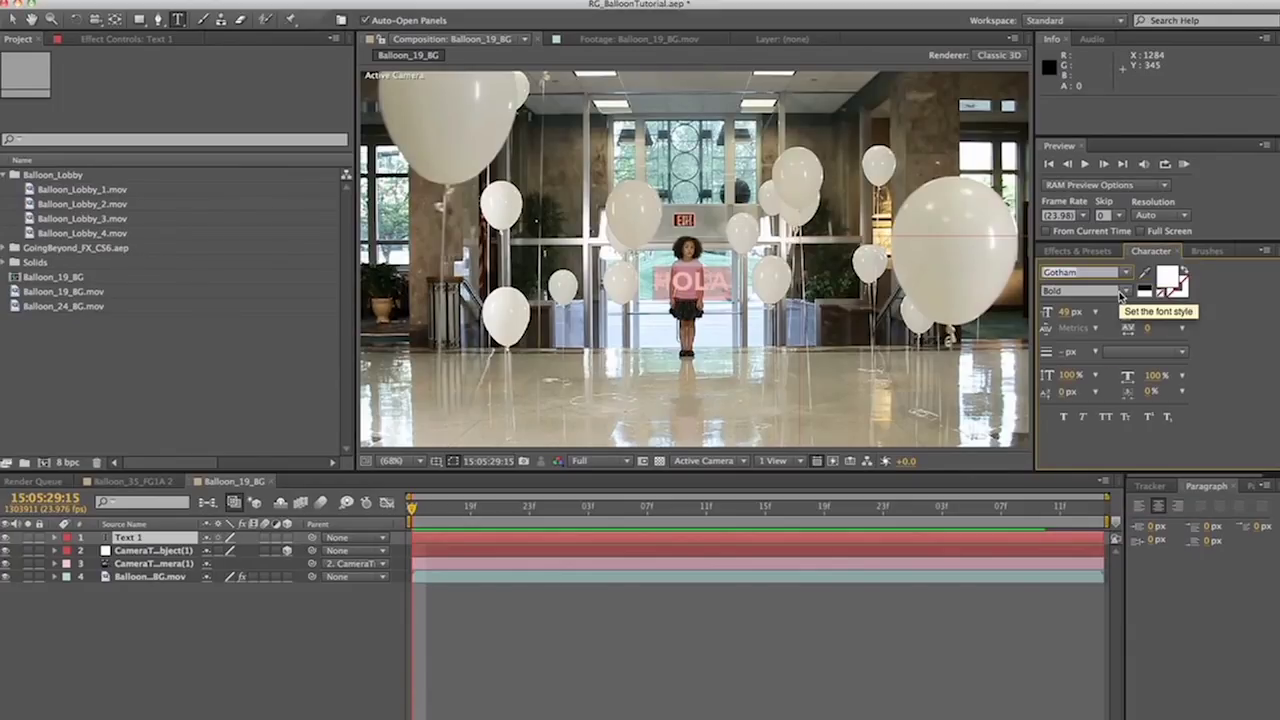
pyautogui.click(1067, 312)
pyautogui.write('100')
pyautogui.press('Return')
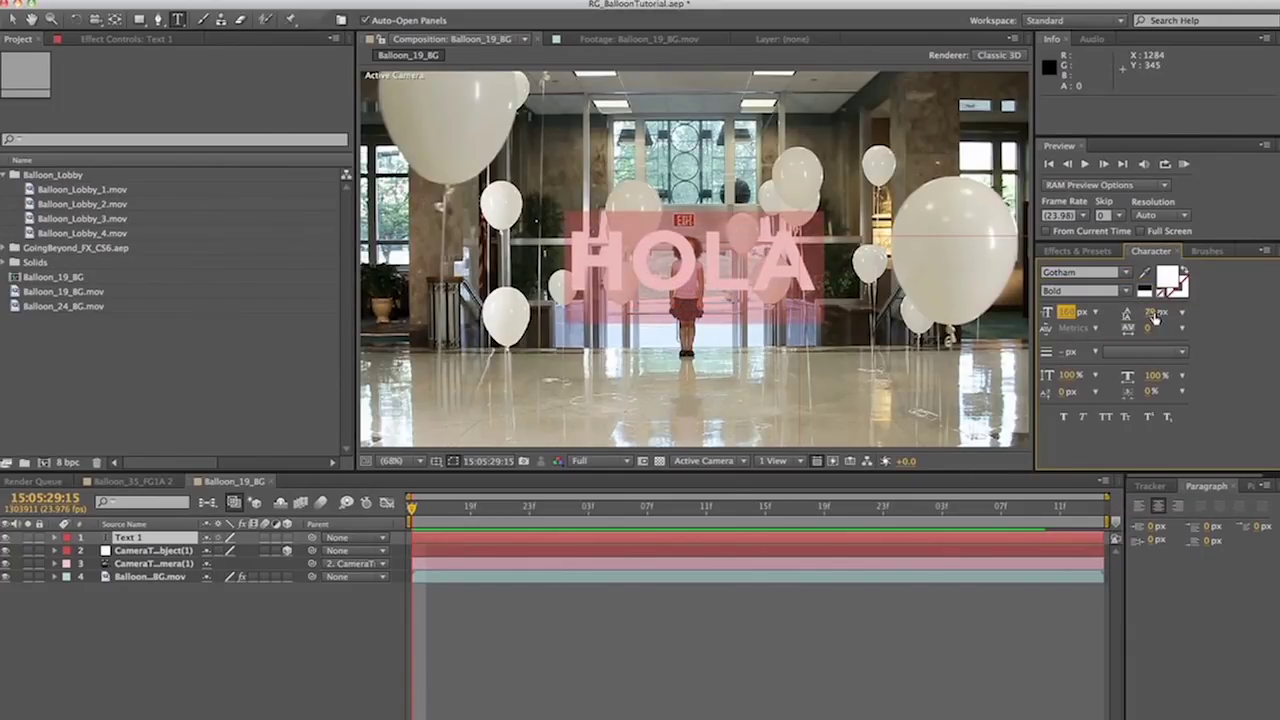
# - Make HOLA a 3D layer, scale it to about 26%, and move it up into the lobby
pyautogui.click(259, 619)
pyautogui.click(286, 538)
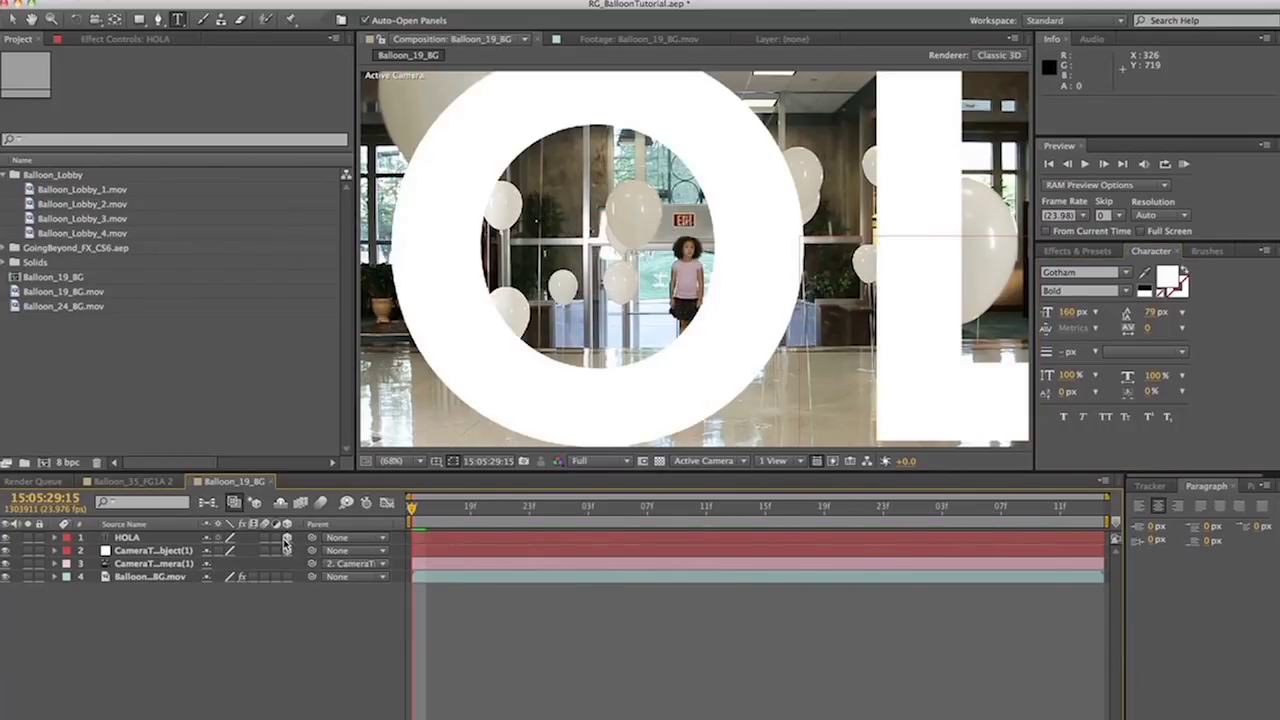
pyautogui.click(55, 538)
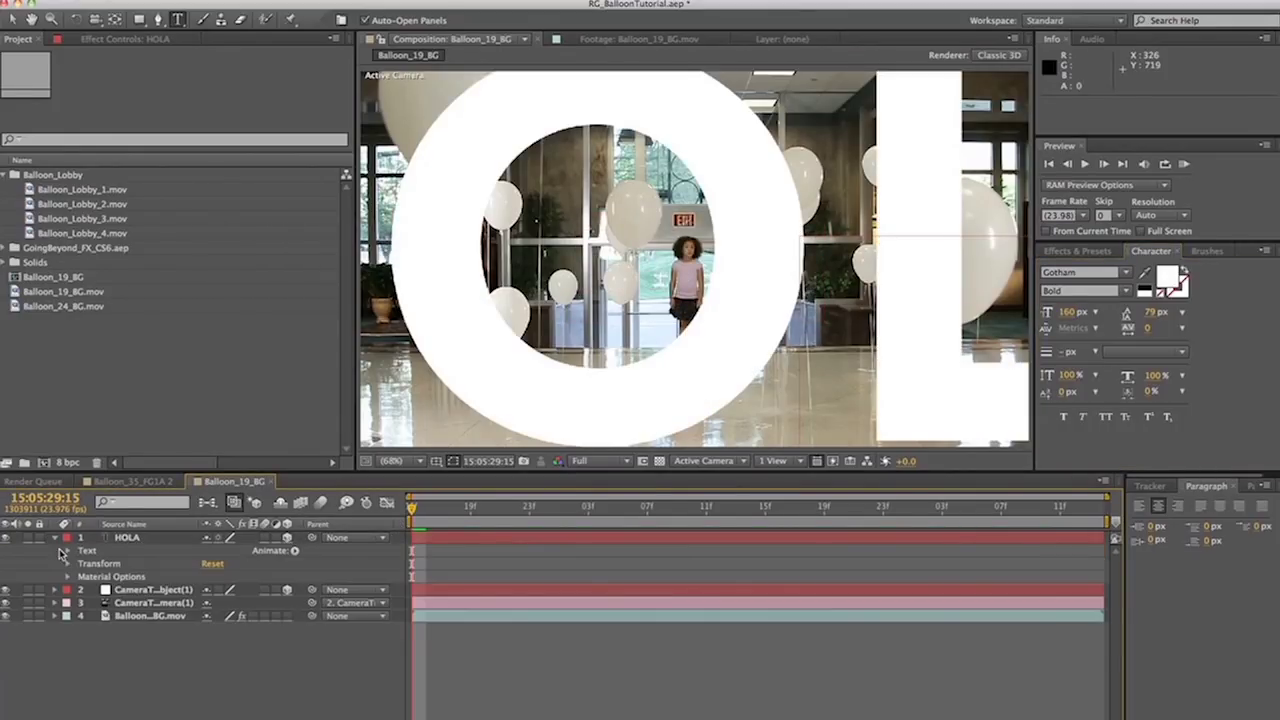
pyautogui.click(68, 564)
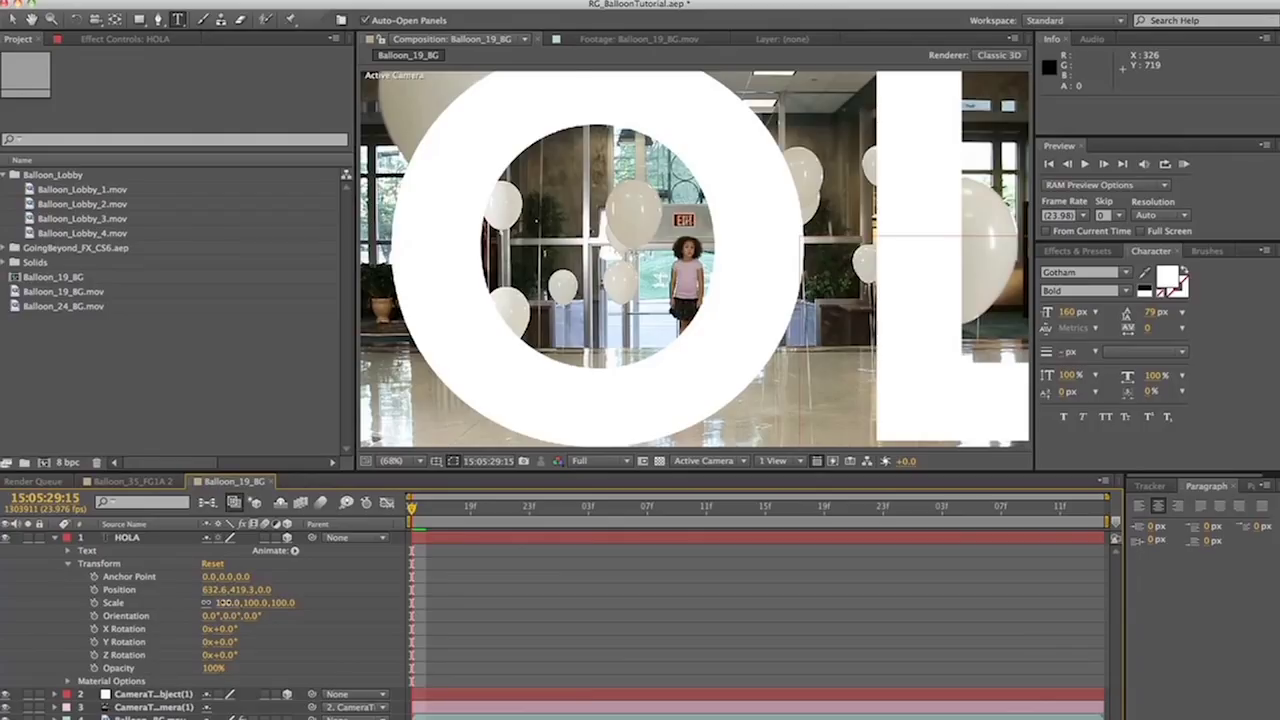
pyautogui.moveTo(222, 604); pyautogui.dragTo(174, 603)
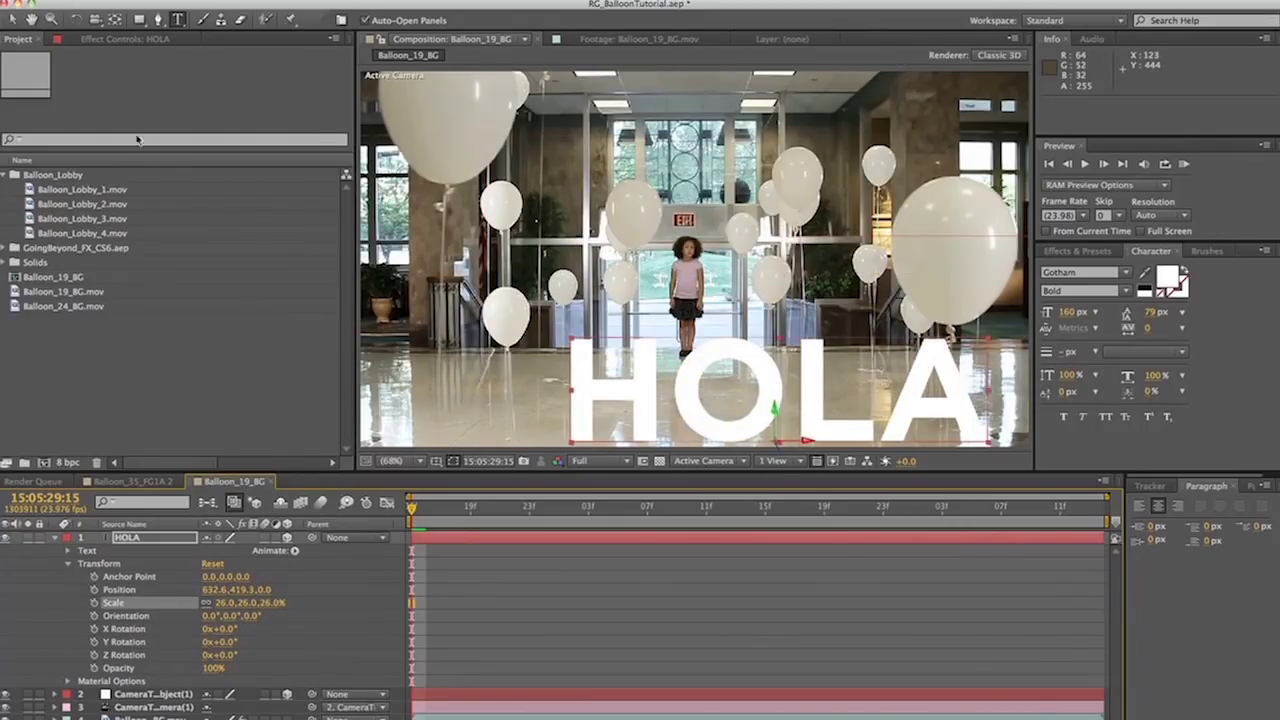
pyautogui.click(10, 16)
pyautogui.moveTo(766, 382); pyautogui.dragTo(650, 245)
# - Preview the floating HOLA title, then reselect its layer
pyautogui.press('space')
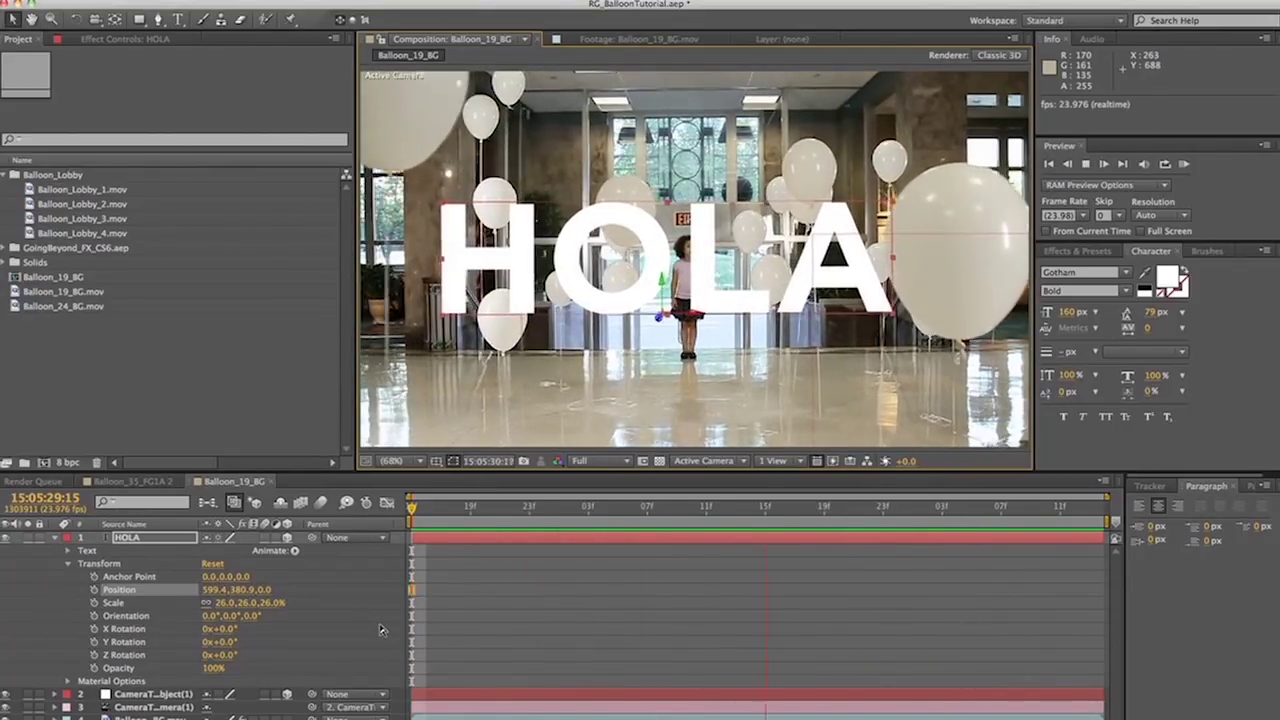
pyautogui.press('space')
pyautogui.click(369, 624)
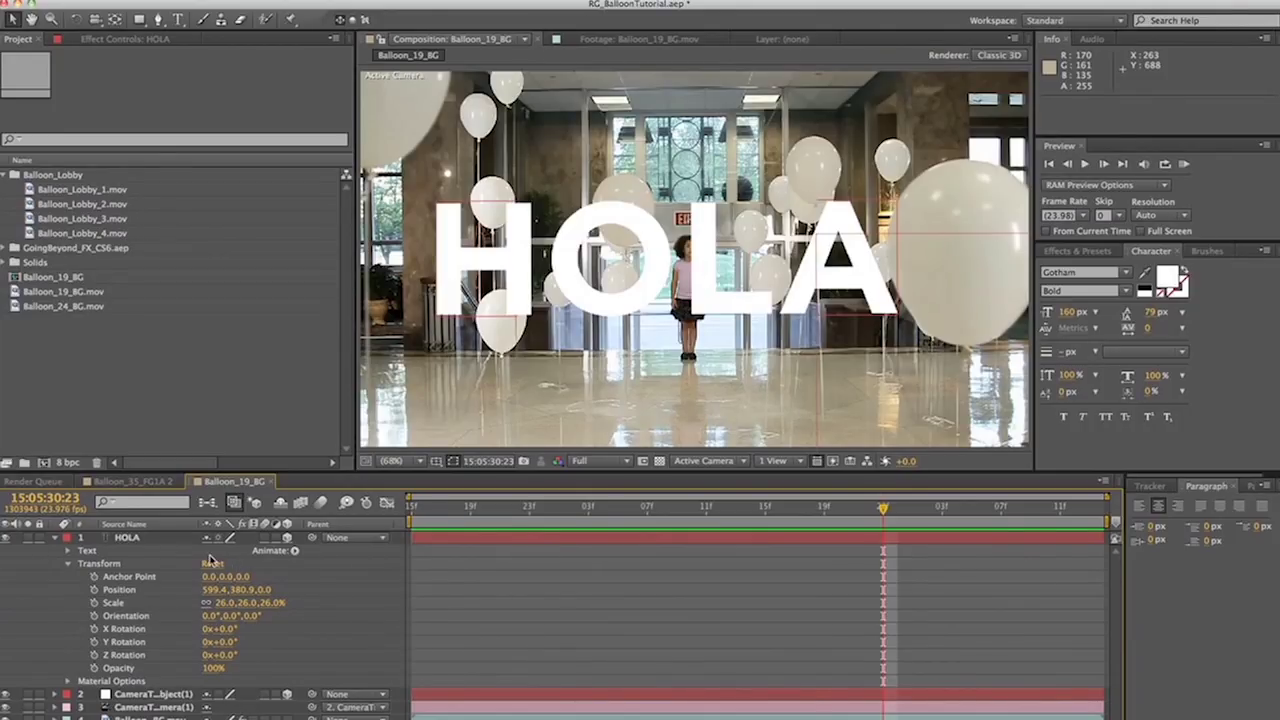
pyautogui.click(128, 538)
# - Delete the HOLA title layer and preview Balloon_Lobby_1.mov in the Footage viewer
pyautogui.press('Delete')
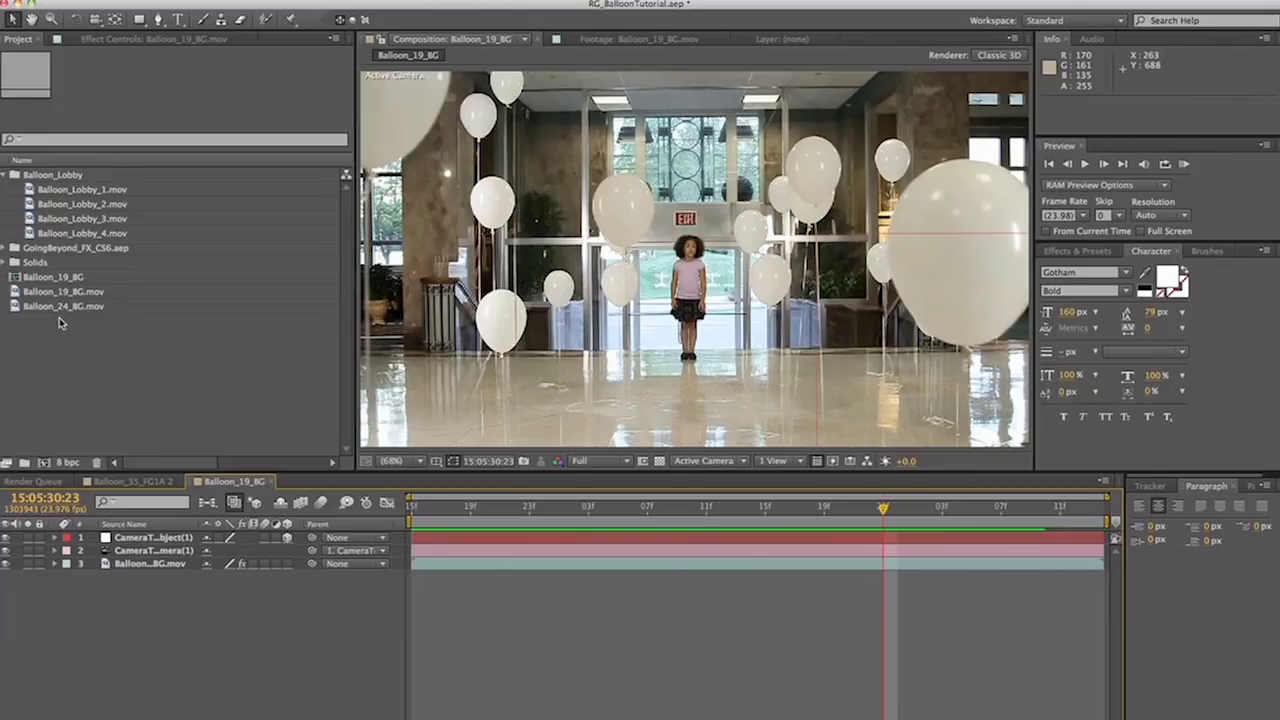
pyautogui.click(66, 190)
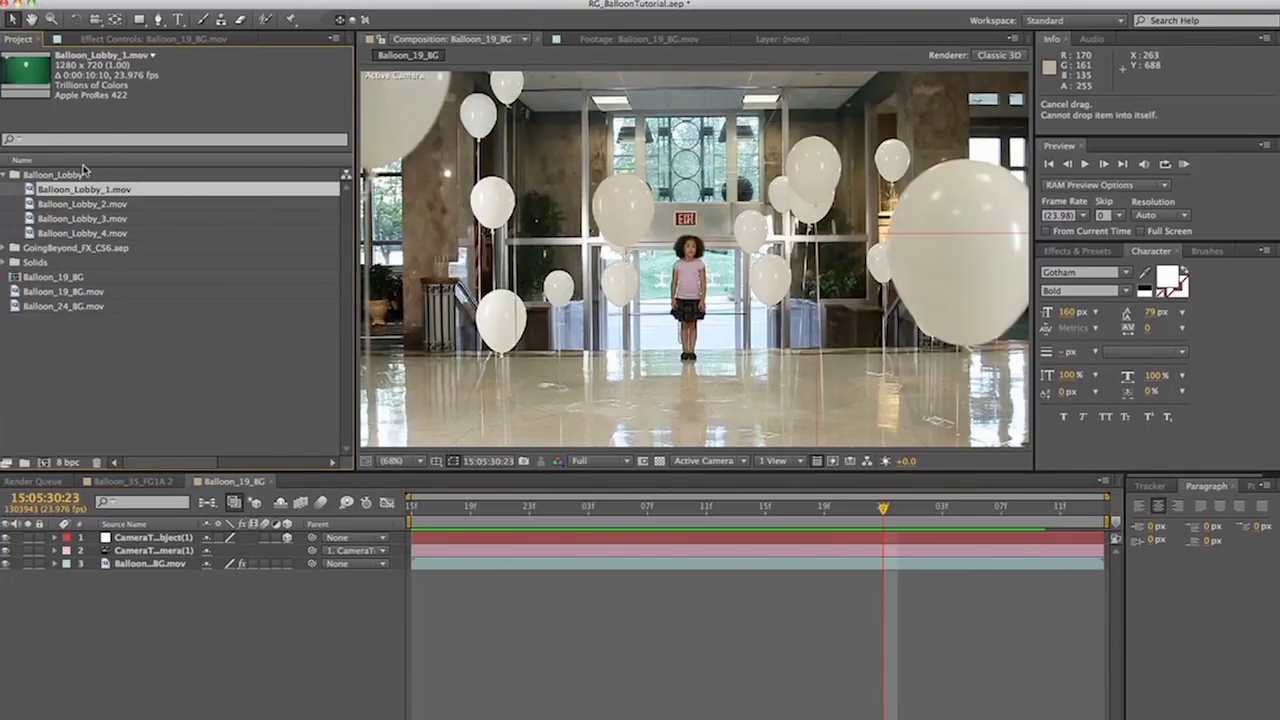
pyautogui.doubleClick(78, 190)
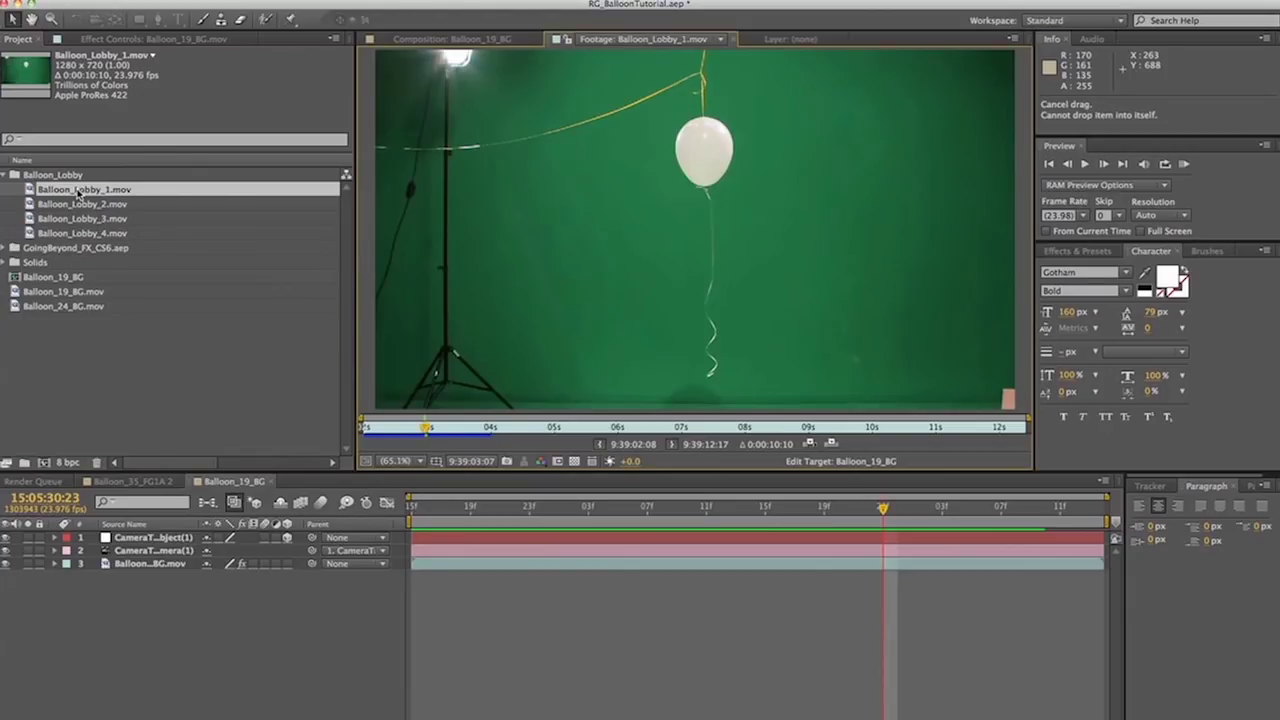
pyautogui.press('space')
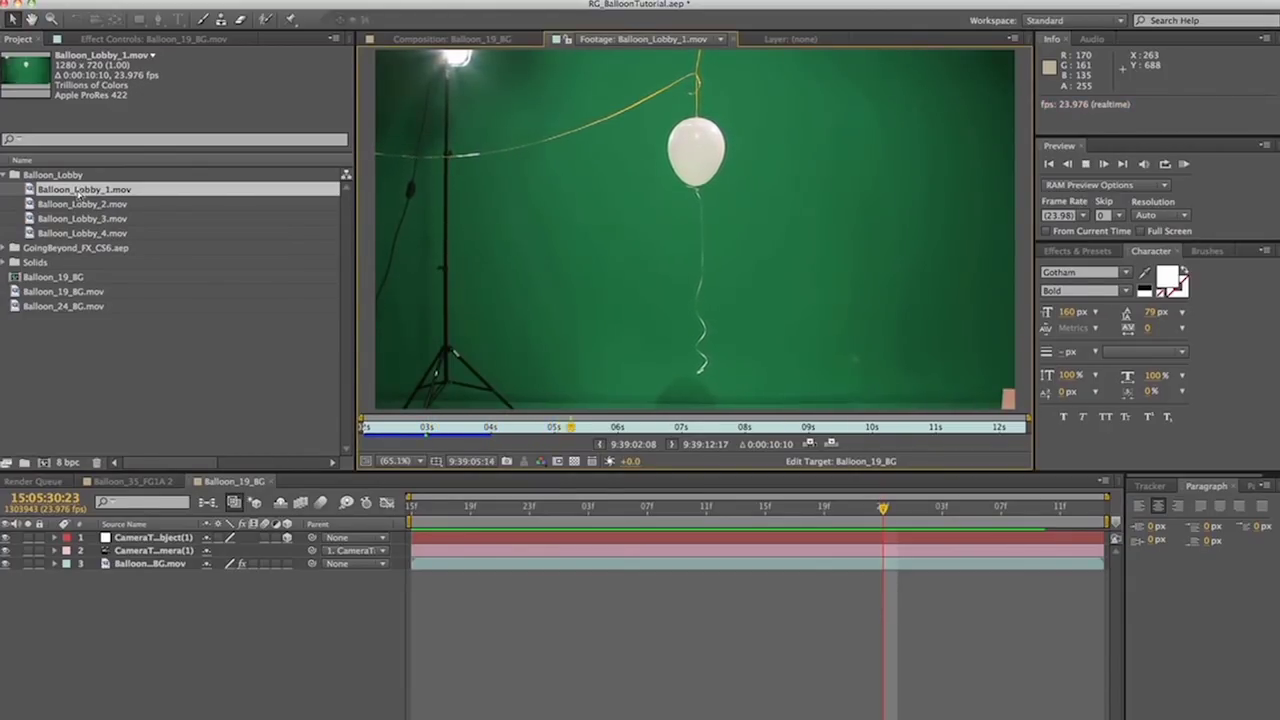
pyautogui.press('space')
pyautogui.click(557, 432)
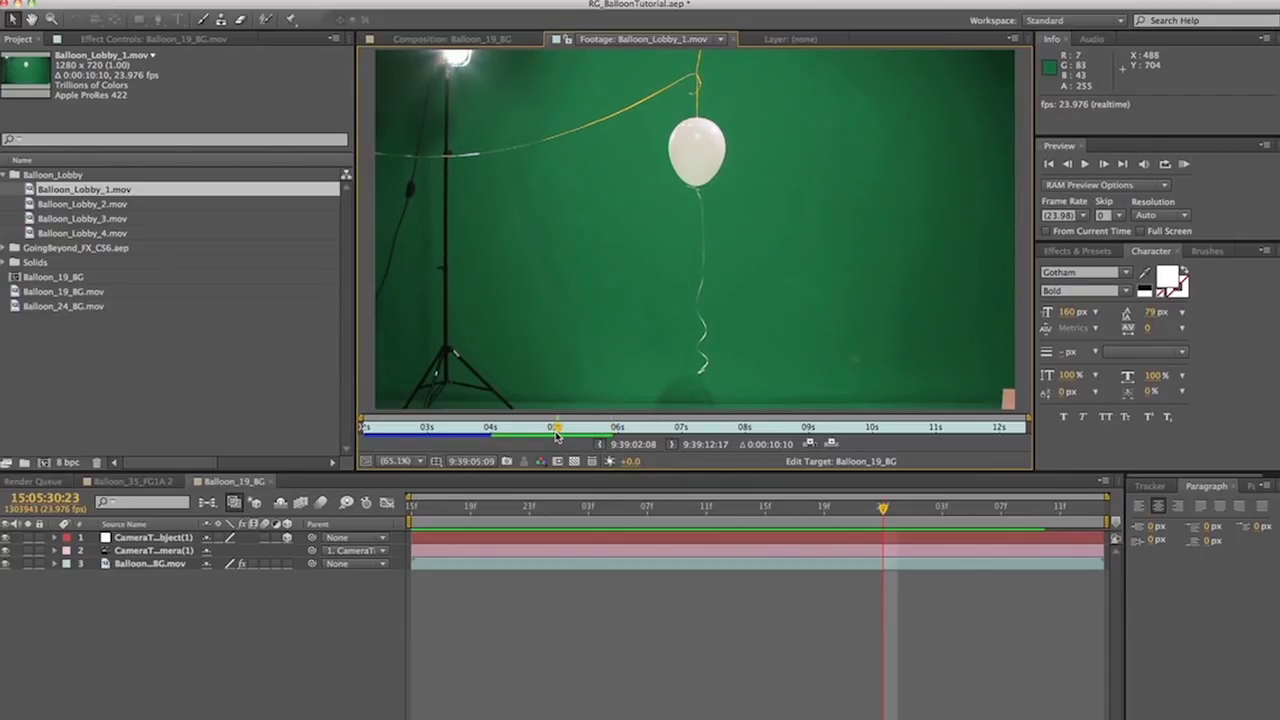
# - Preview Balloon_Lobby_2, 3 and 4.mov, then reopen Balloon_Lobby_1.mov
pyautogui.doubleClick(80, 204)
pyautogui.press('space')
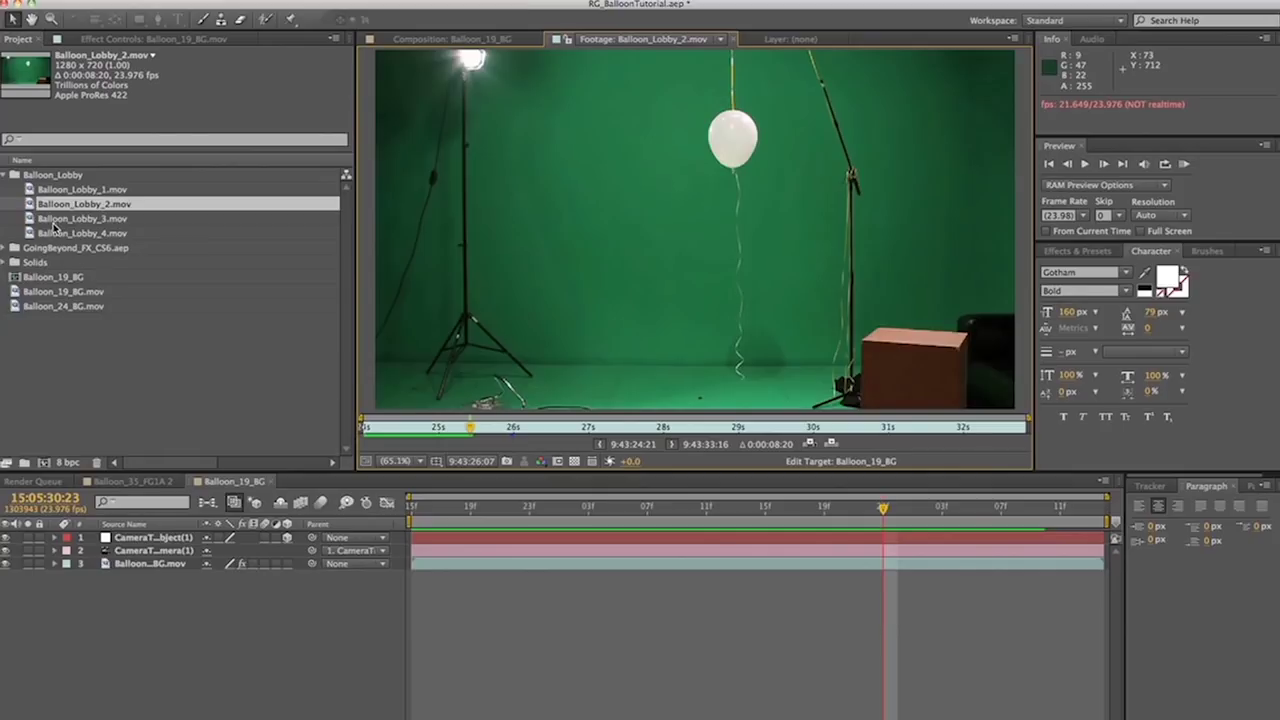
pyautogui.doubleClick(58, 219)
pyautogui.press('space')
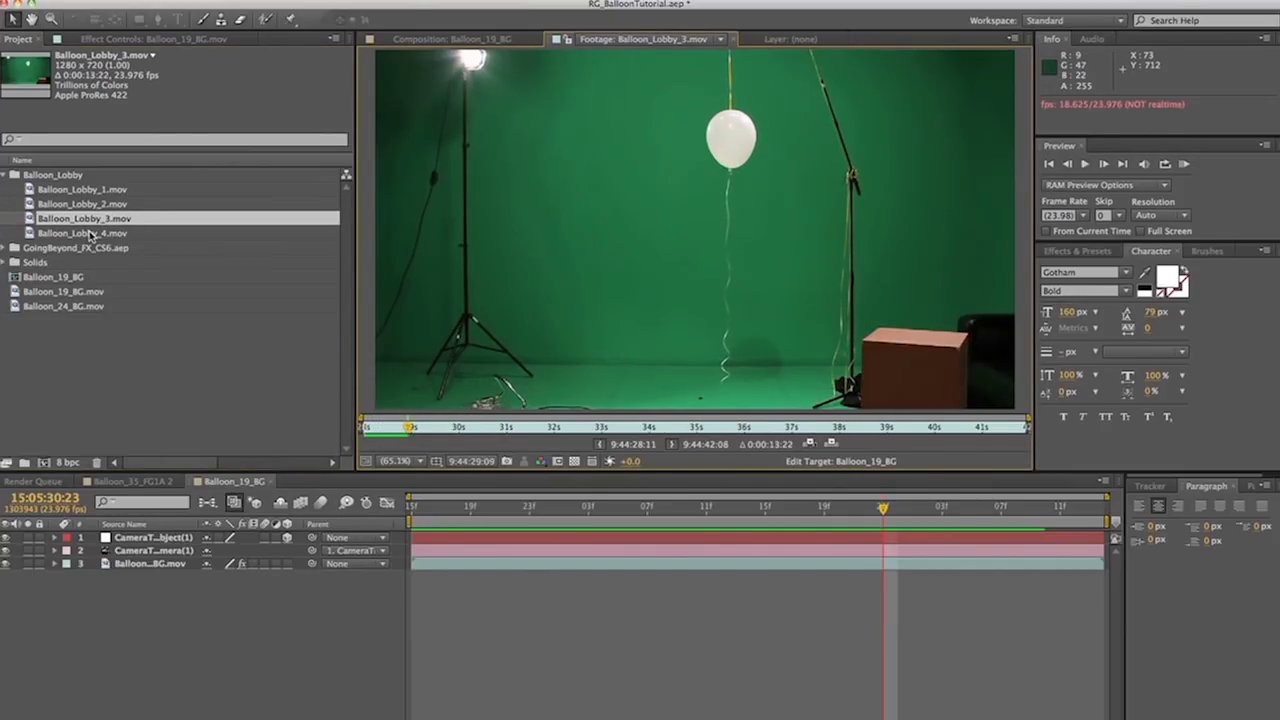
pyautogui.doubleClick(88, 233)
pyautogui.press('space')
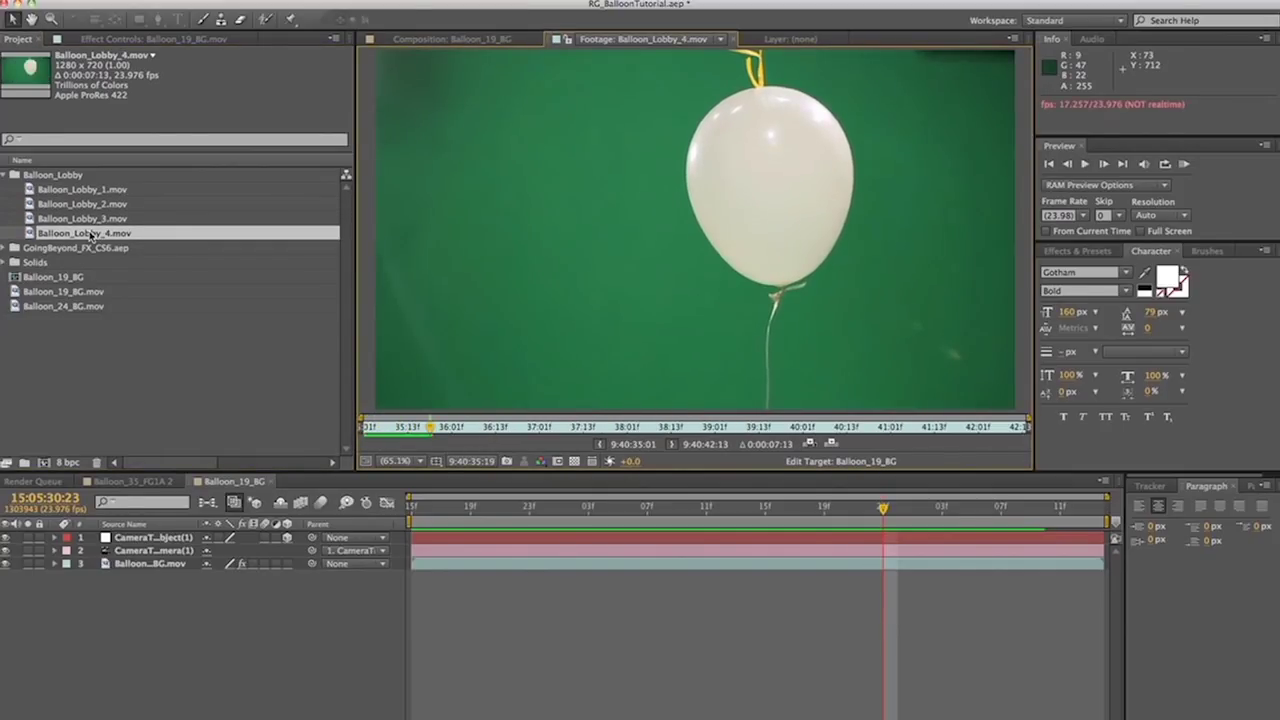
pyautogui.doubleClick(65, 190)
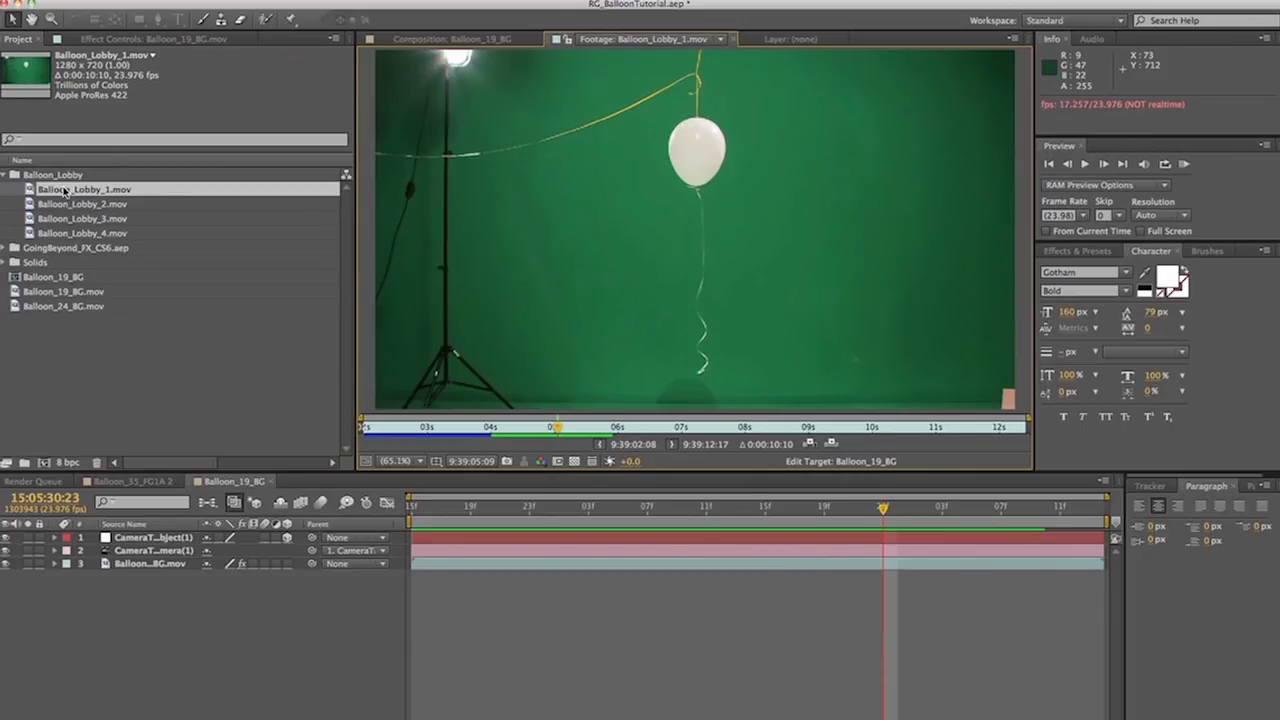
# - Add Balloon_Lobby_1.mov to the composition as a 3D layer at about half opacity
pyautogui.moveTo(65, 190); pyautogui.dragTo(330, 560)
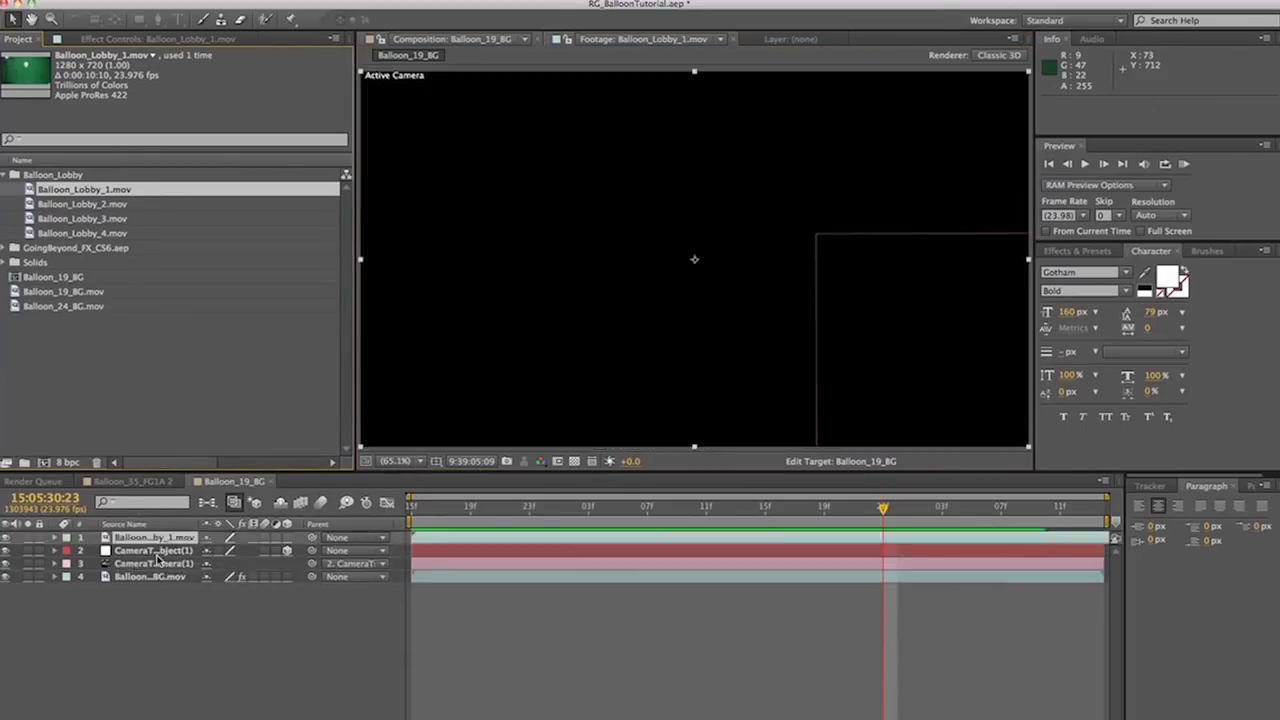
pyautogui.press('t')
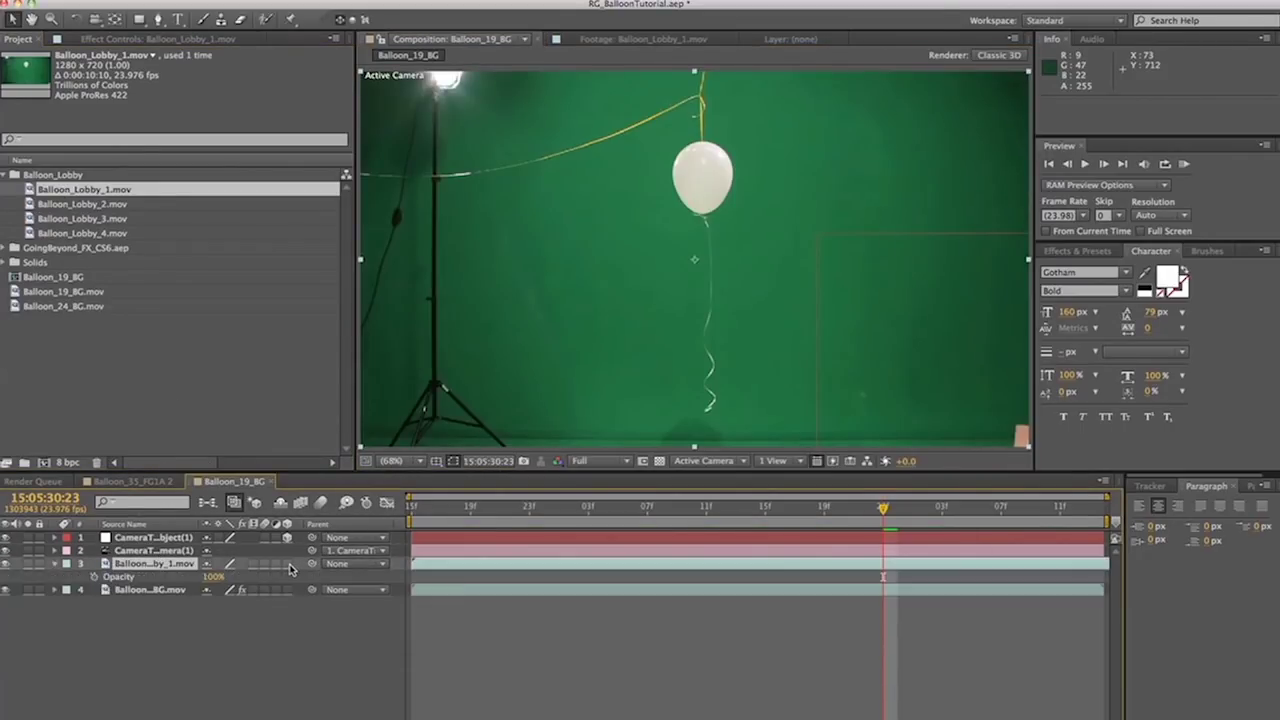
pyautogui.moveTo(220, 577); pyautogui.dragTo(186, 577)
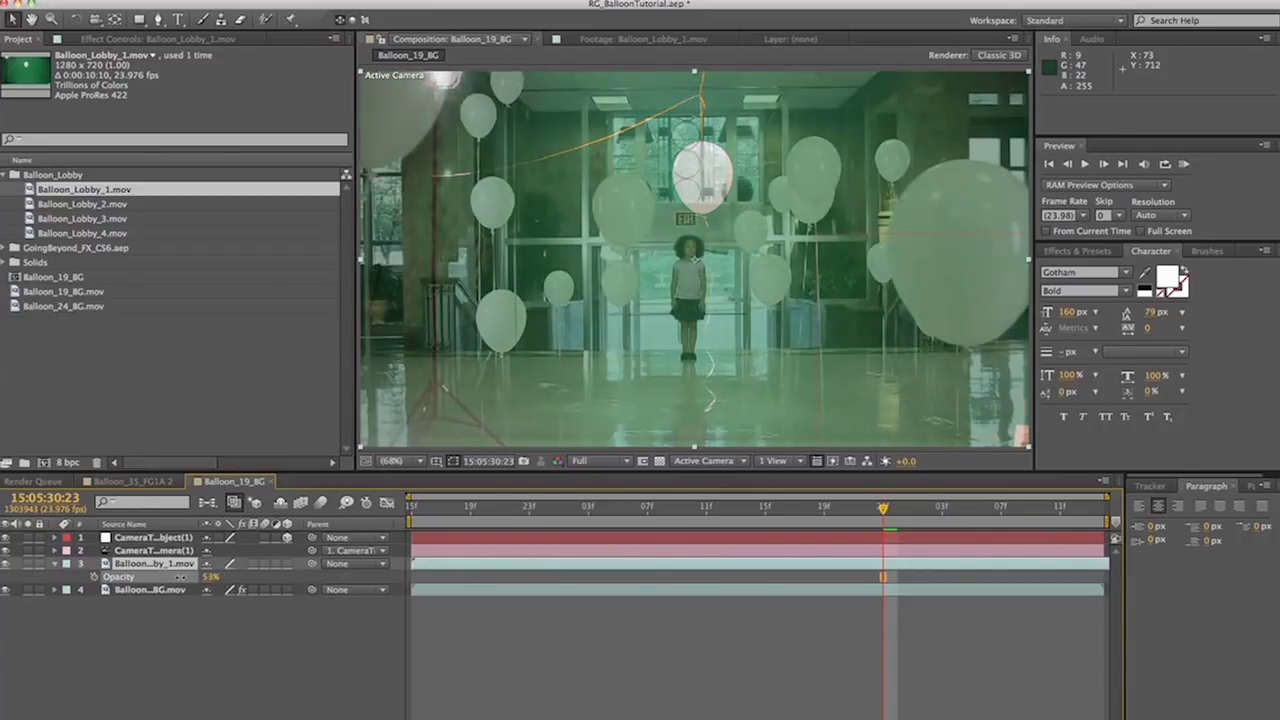
pyautogui.press('Return')
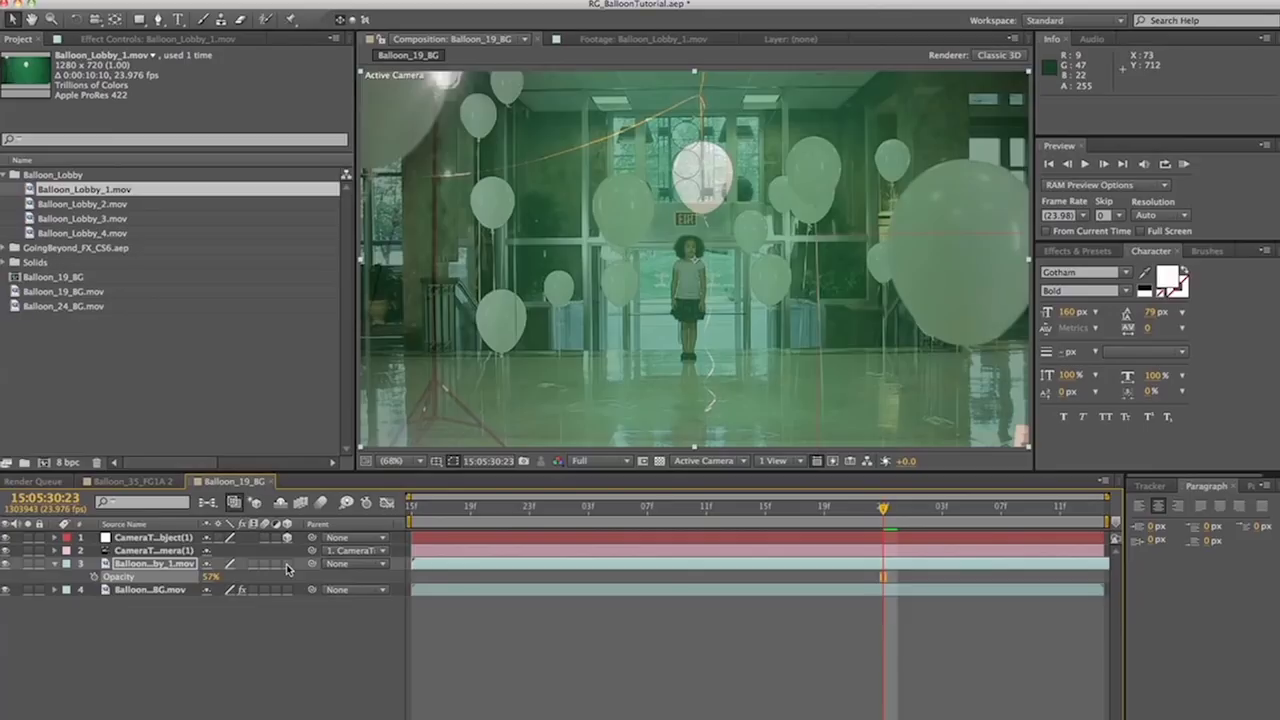
pyautogui.click(286, 564)
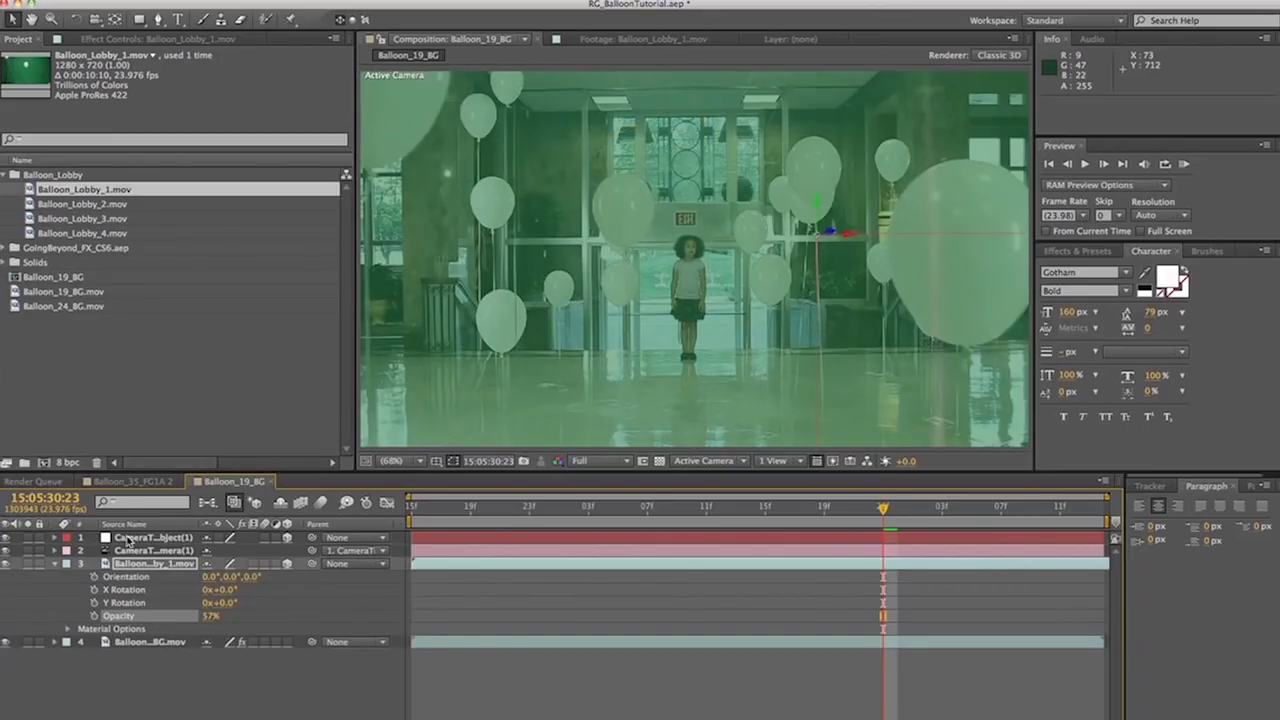
# - Scale the tracker null layer up to 378%
pyautogui.click(54, 538)
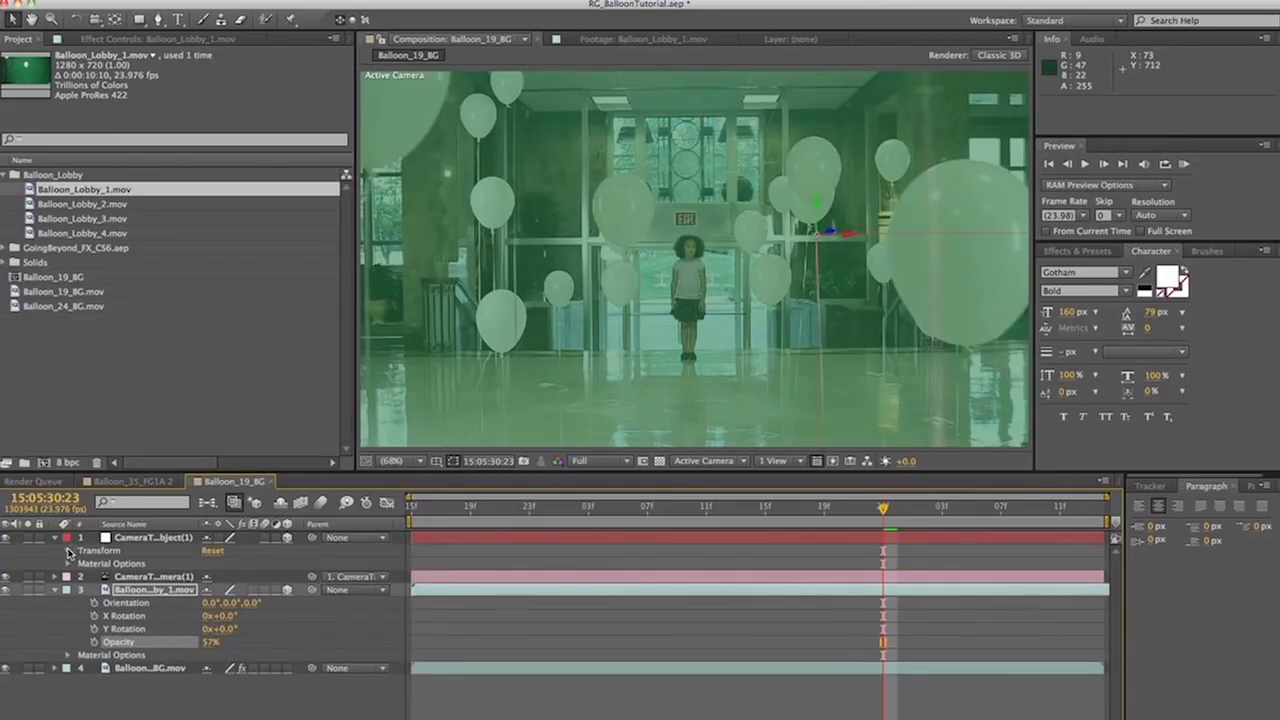
pyautogui.click(150, 538)
pyautogui.click(64, 554)
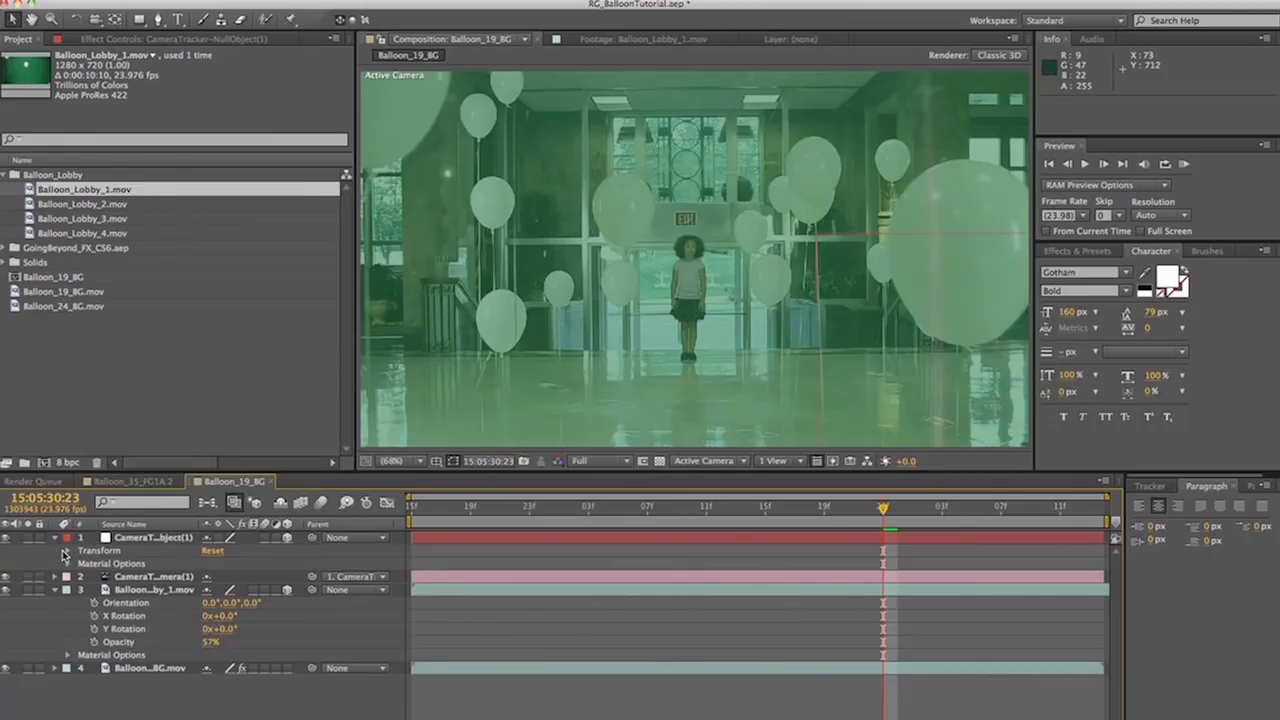
pyautogui.click(68, 551)
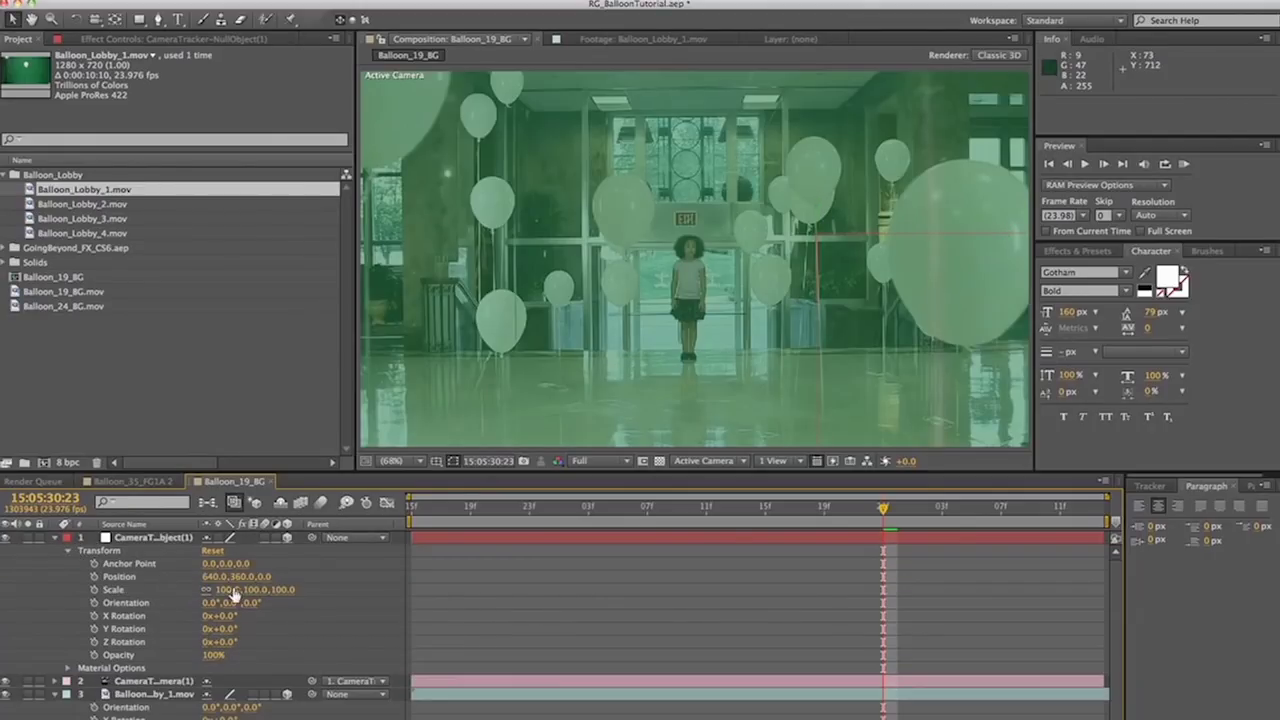
pyautogui.moveTo(232, 589); pyautogui.dragTo(684, 610)
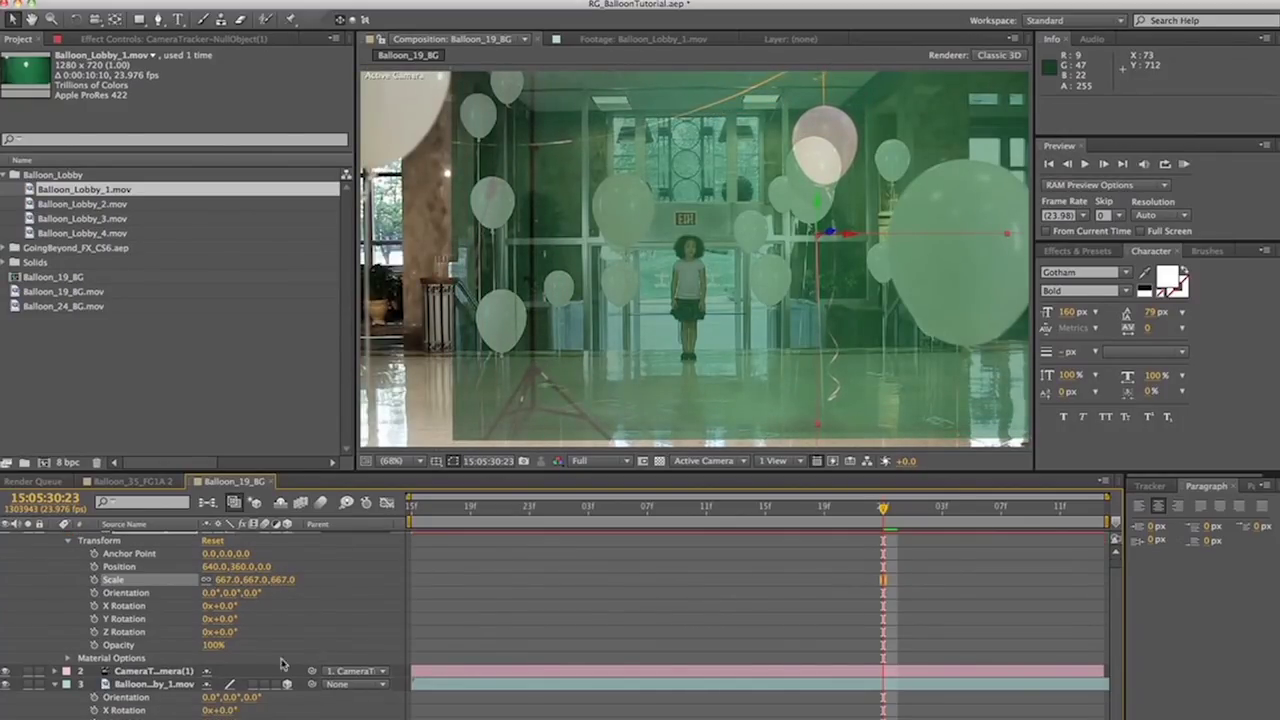
pyautogui.click(54, 539)
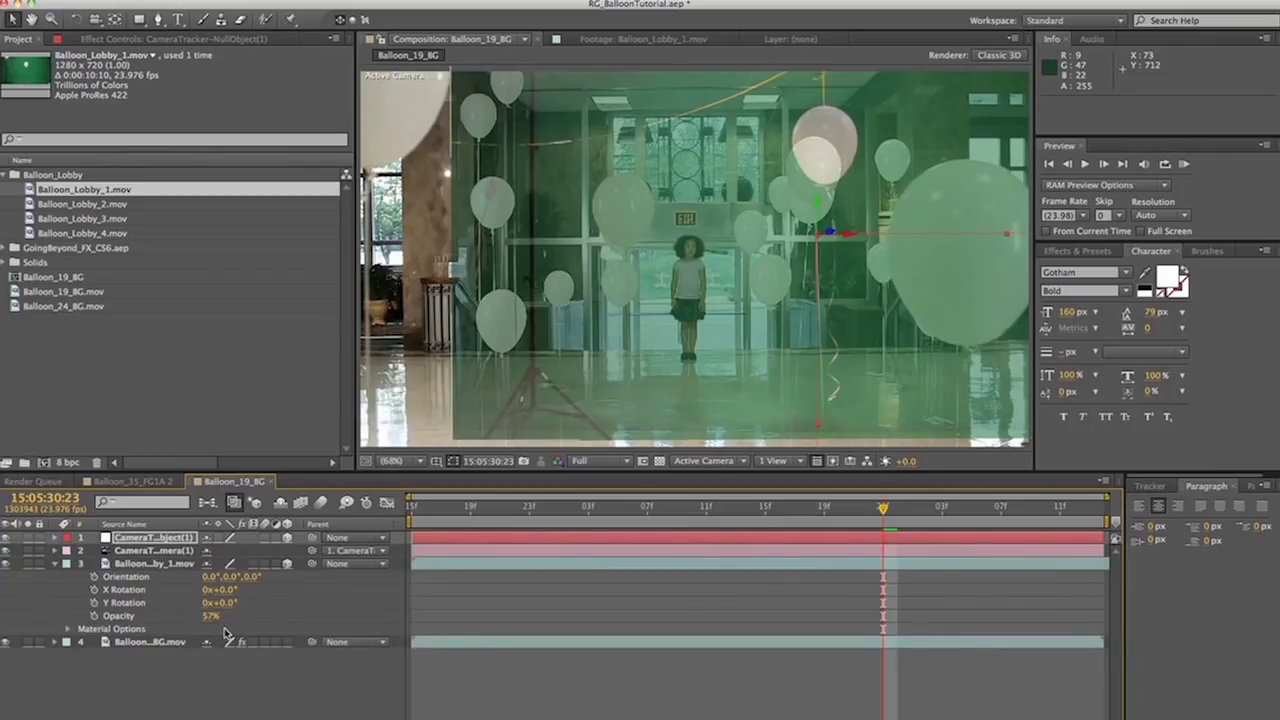
# - Move the balloon clip lower and left in the lobby and preview its tracking
pyautogui.click(120, 565)
pyautogui.press('p')
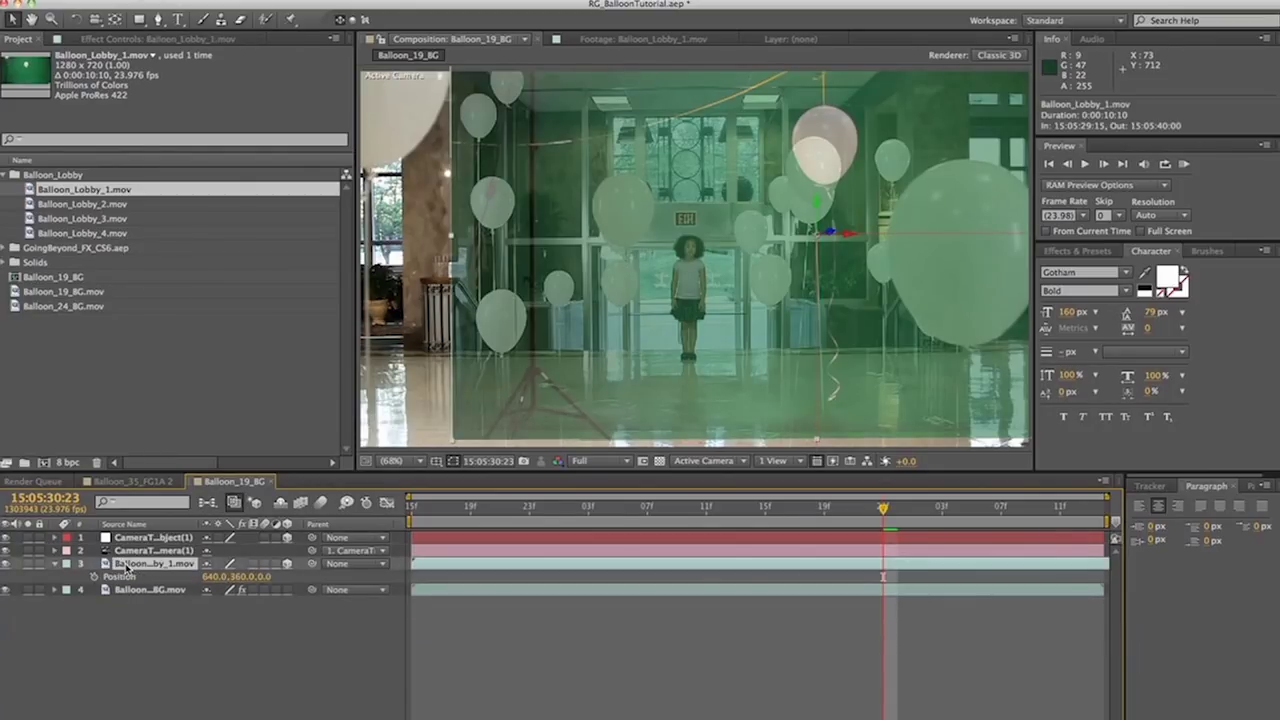
pyautogui.moveTo(843, 144); pyautogui.dragTo(835, 172)
pyautogui.press('space')
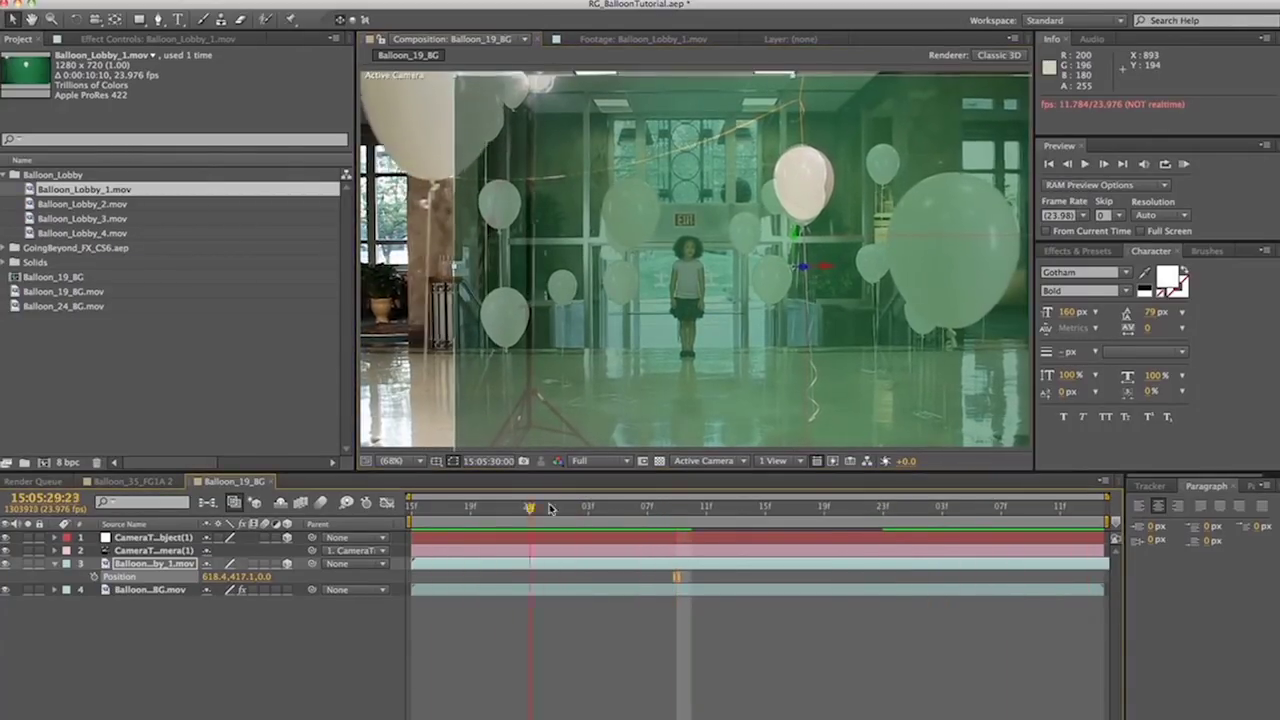
pyautogui.press('space')
# - Set the balloon clip's Opacity back to 100%
pyautogui.click(120, 565)
pyautogui.press('t')
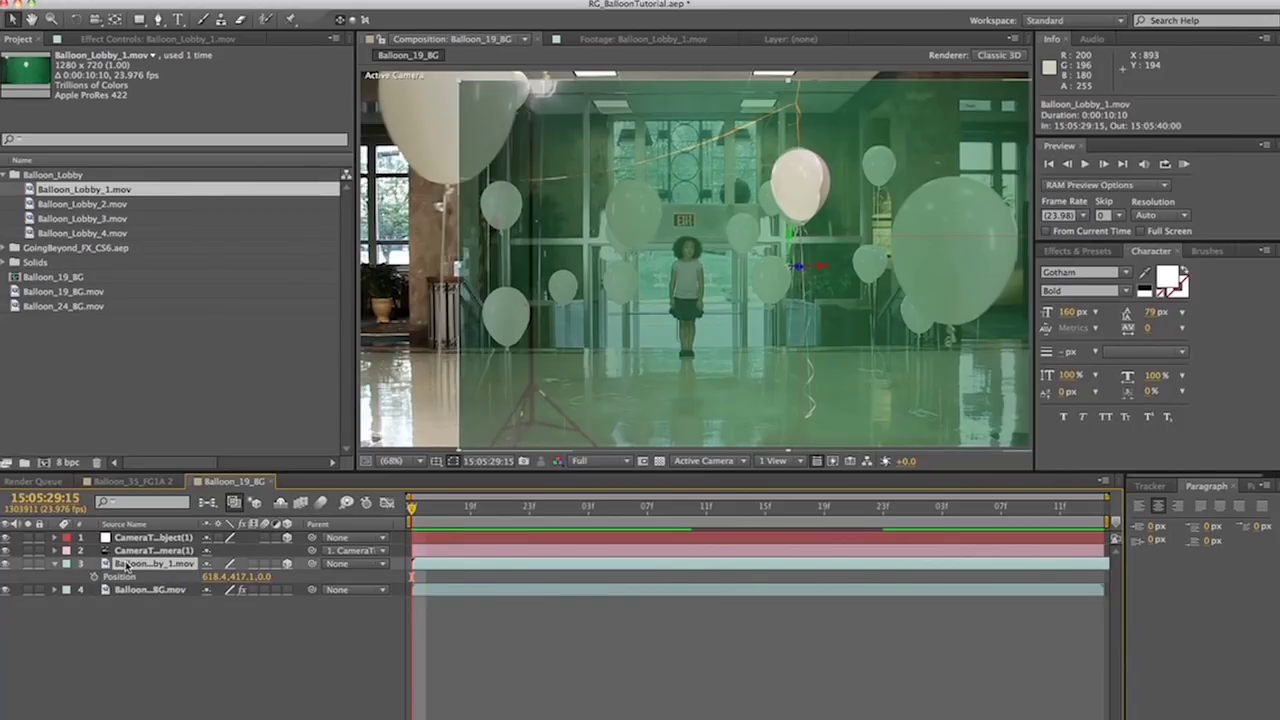
pyautogui.click(214, 577)
pyautogui.write('100')
pyautogui.press('Return')
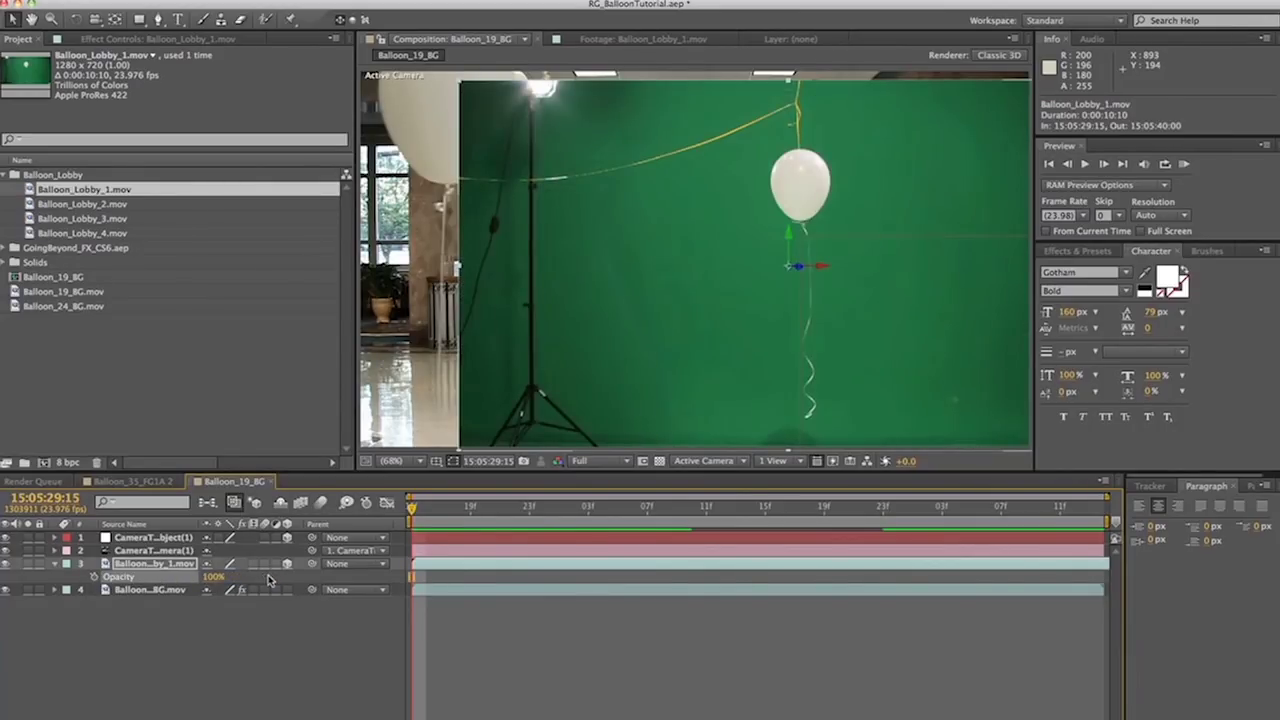
pyautogui.click(251, 671)
pyautogui.click(155, 567)
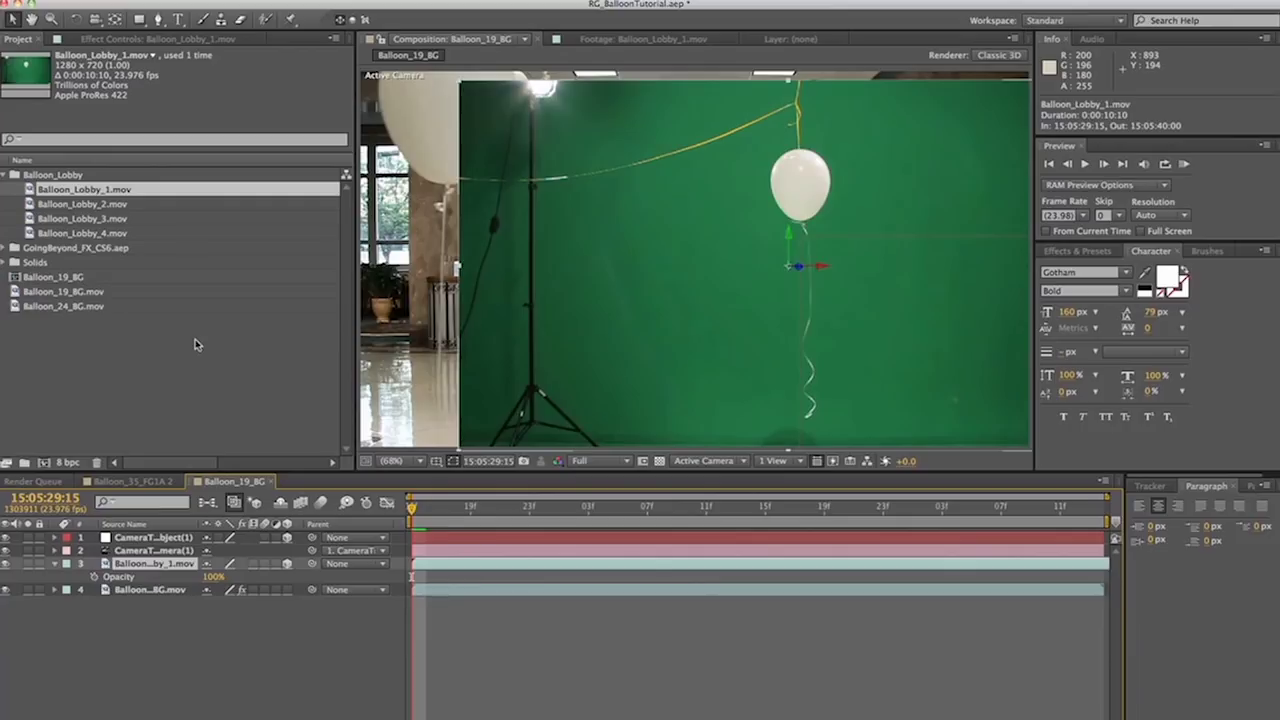
# - Draw a closed Pen mask tightly around the balloon and its string
pyautogui.click(157, 19)
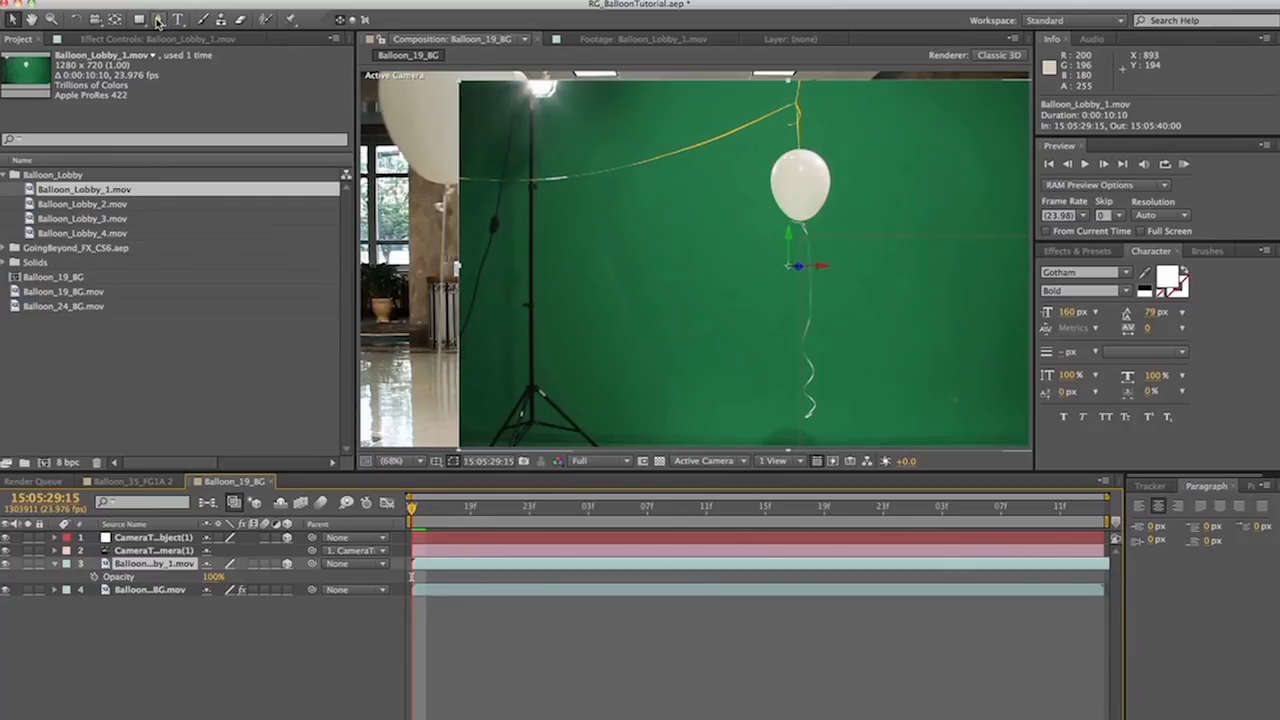
pyautogui.click(797, 149)
pyautogui.click(823, 149)
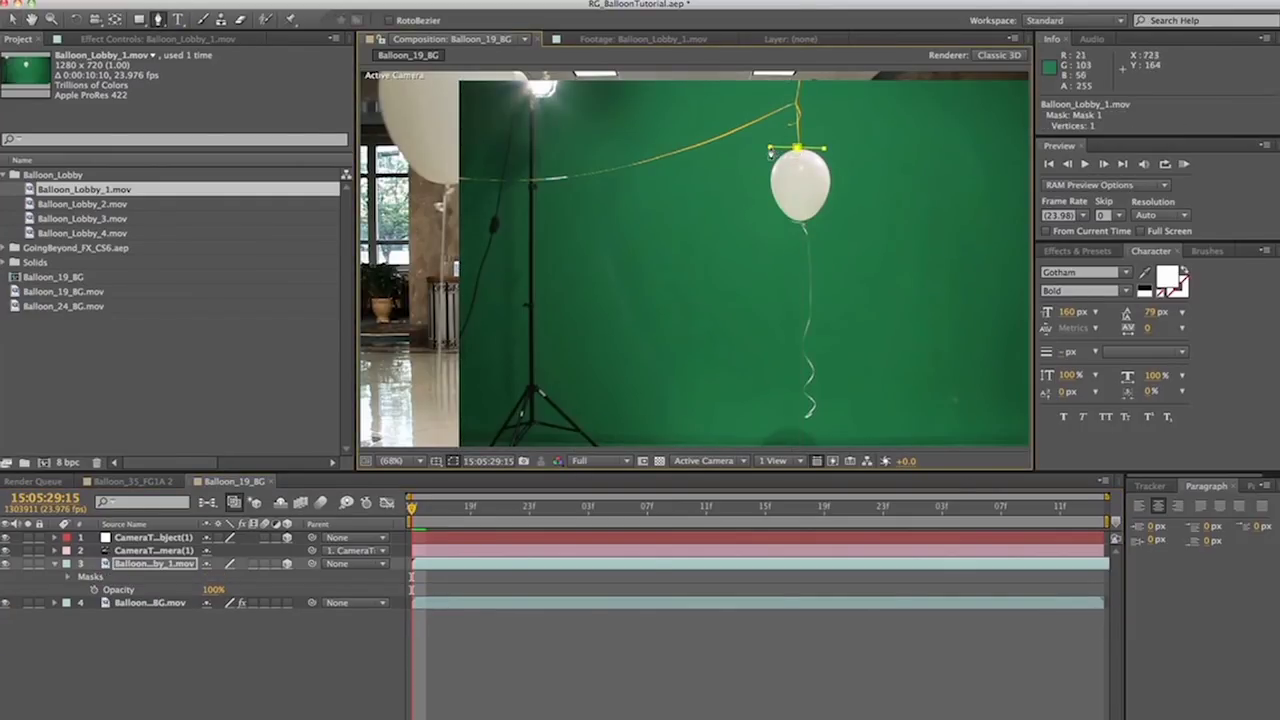
pyautogui.click(726, 166)
pyautogui.click(738, 218)
pyautogui.click(737, 354)
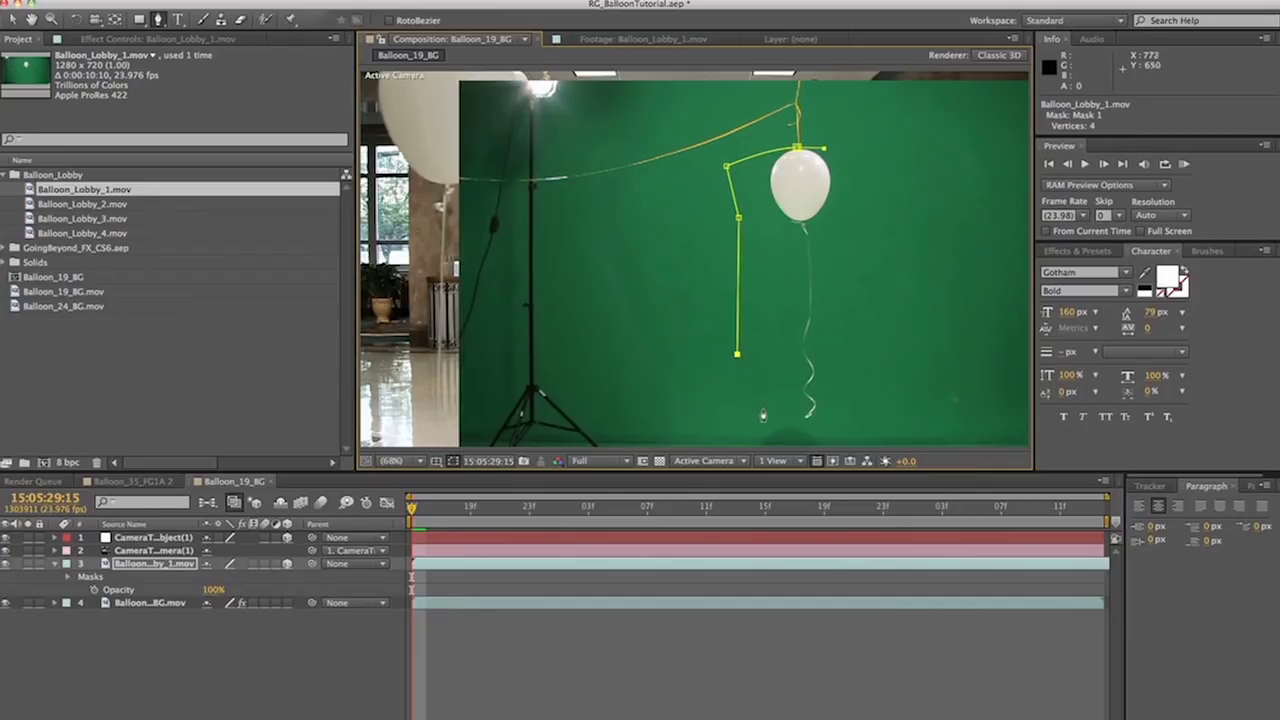
pyautogui.click(764, 411)
pyautogui.click(807, 424)
pyautogui.click(872, 428)
pyautogui.click(872, 358)
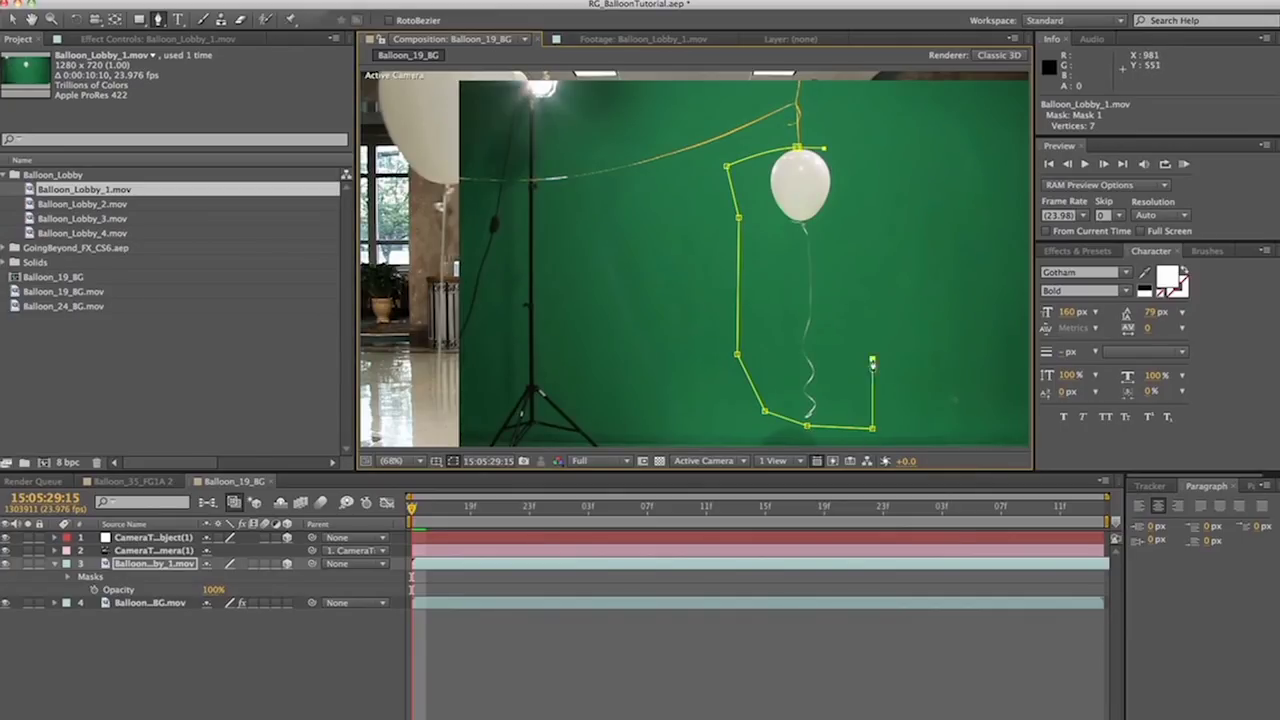
pyautogui.click(872, 279)
pyautogui.click(872, 201)
pyautogui.click(871, 154)
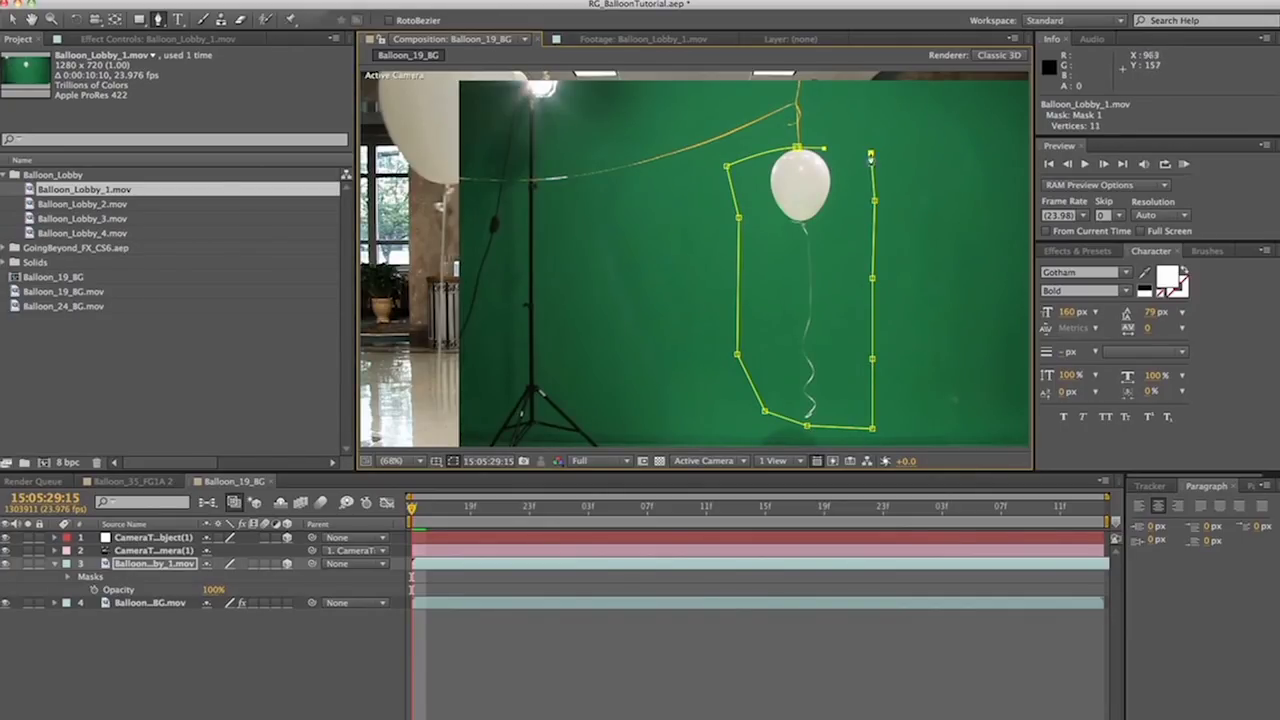
pyautogui.click(797, 150)
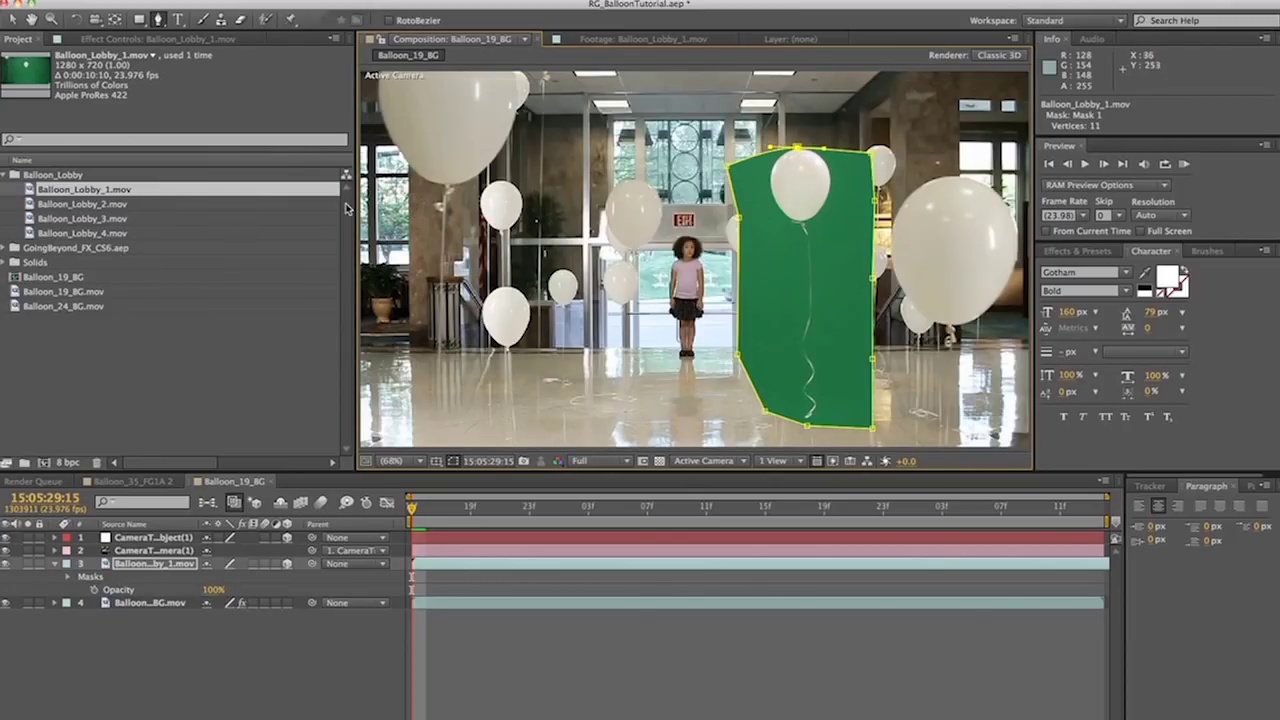
pyautogui.click(1112, 251)
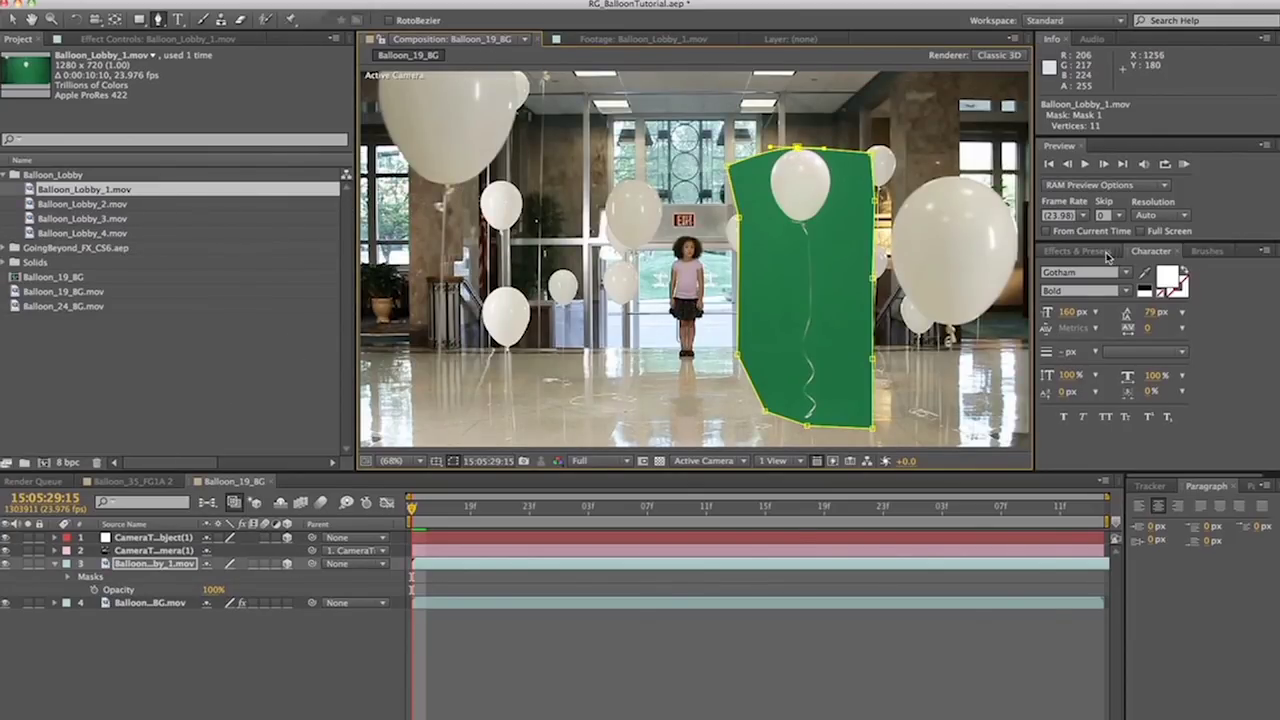
pyautogui.click(1104, 268)
# - Search for 'prim' and apply Primatte Keyer to the balloon clip
pyautogui.press('BackSpace')
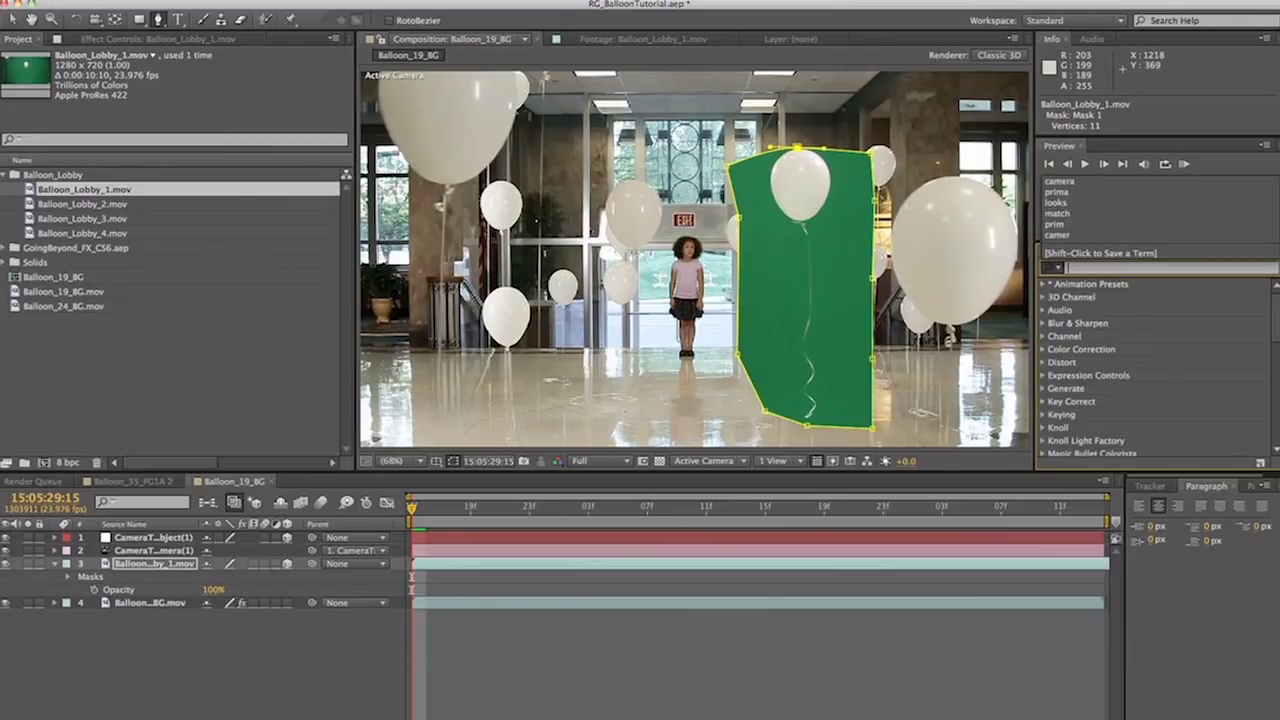
pyautogui.write('prim')
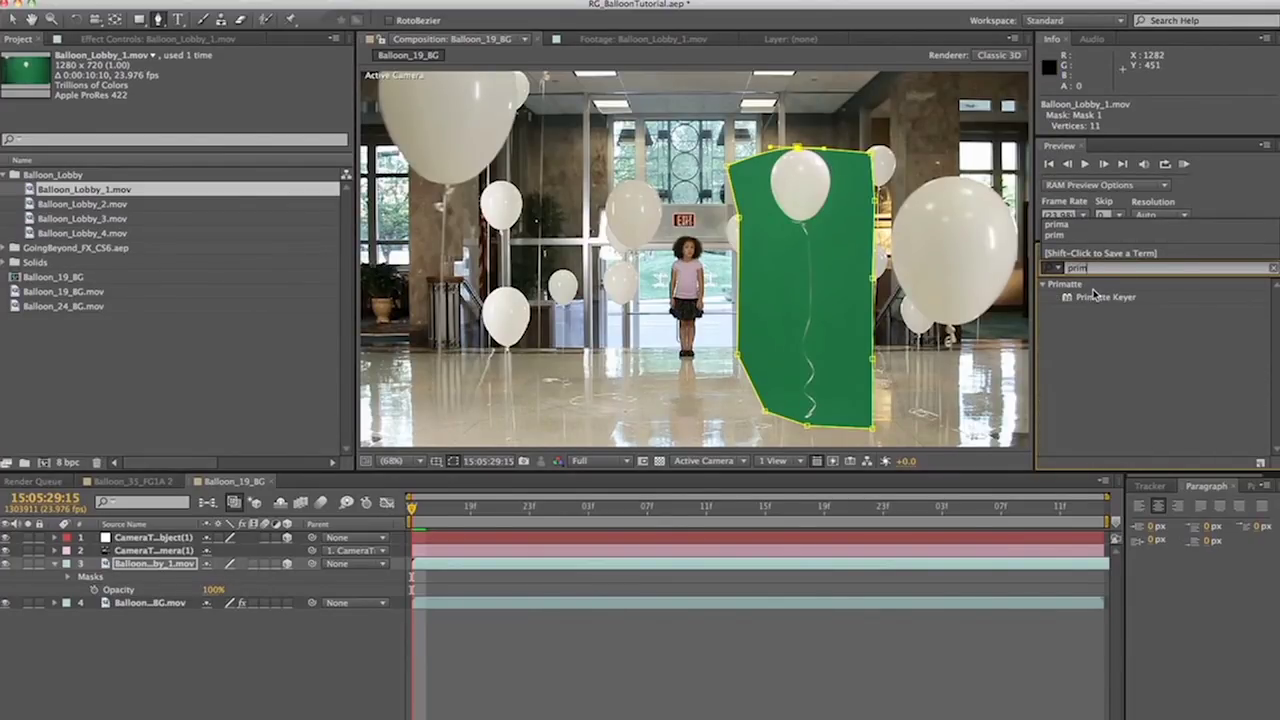
pyautogui.moveTo(1094, 292); pyautogui.dragTo(805, 228)
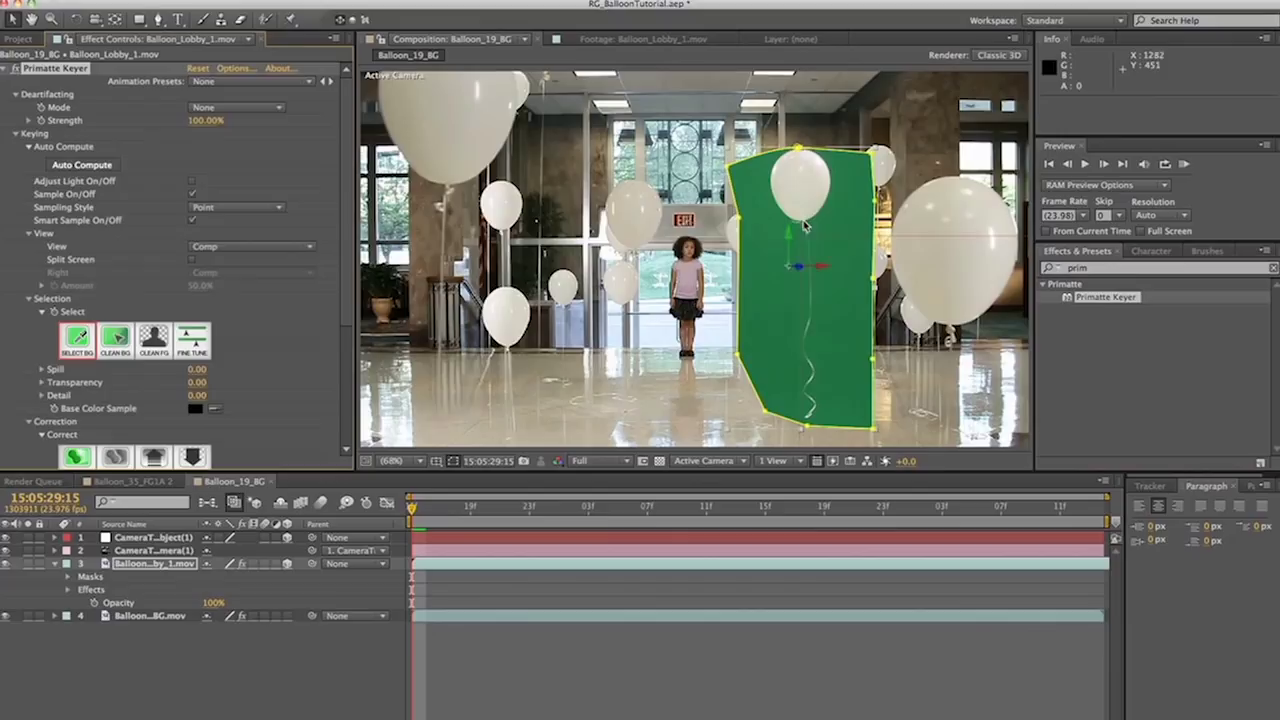
# - Auto Compute the key, refine with Clean FG and Clean BG, and RAM preview
pyautogui.click(81, 167)
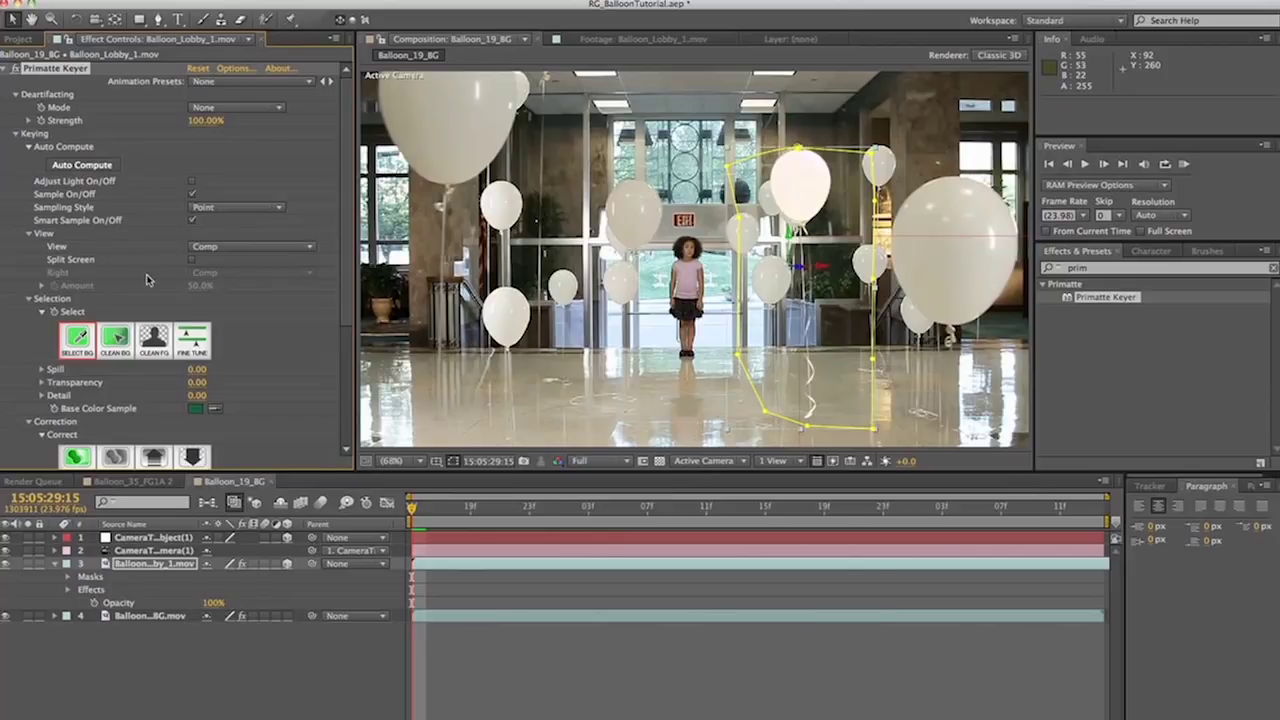
pyautogui.click(155, 340)
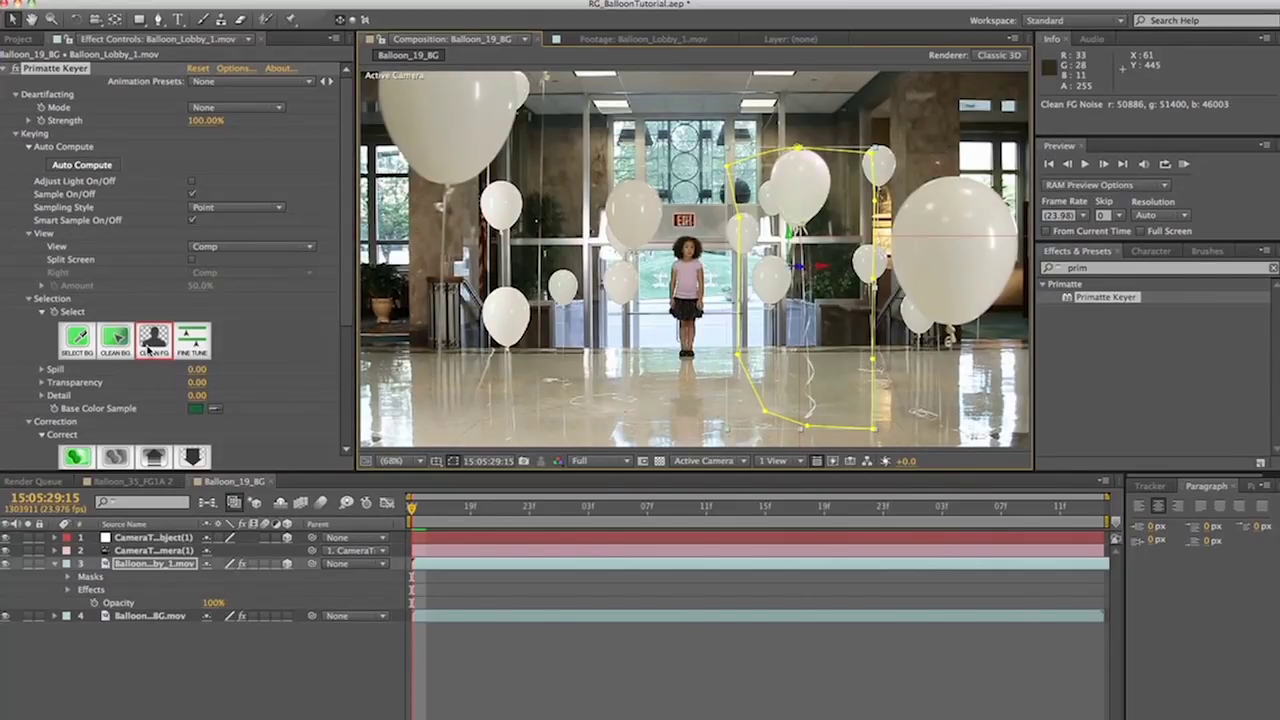
pyautogui.click(116, 342)
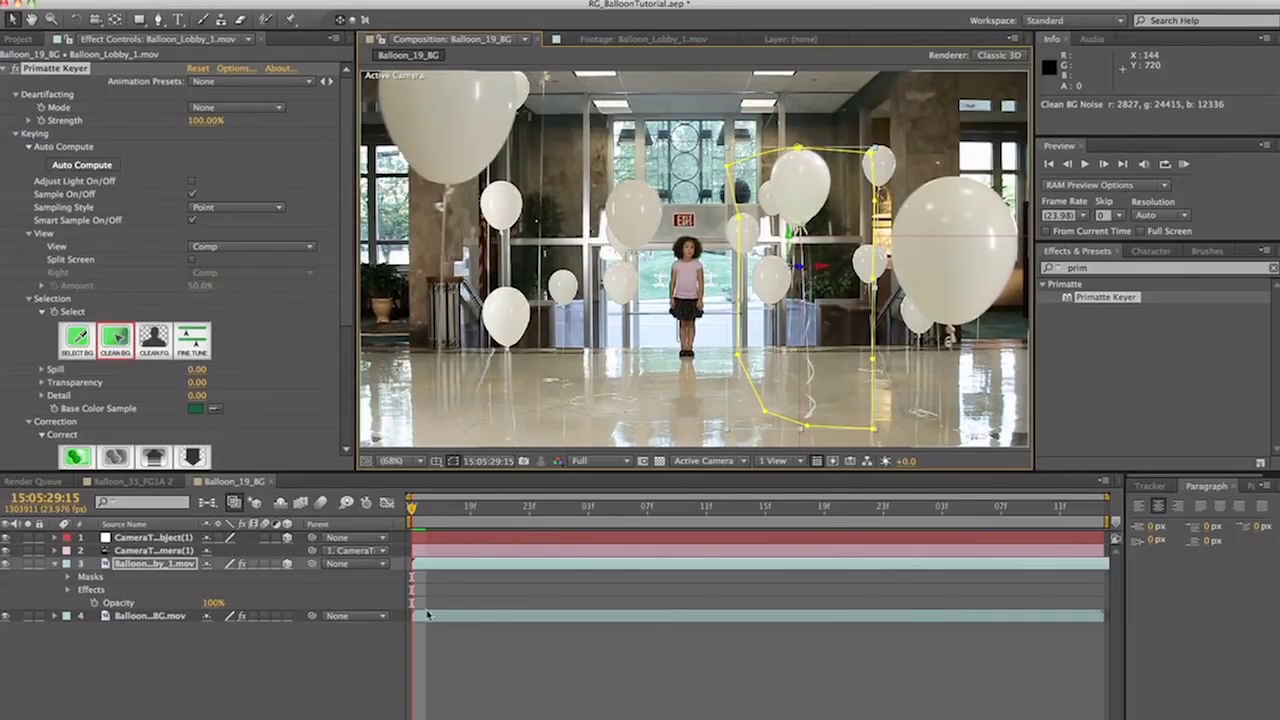
pyautogui.press('KP_0')
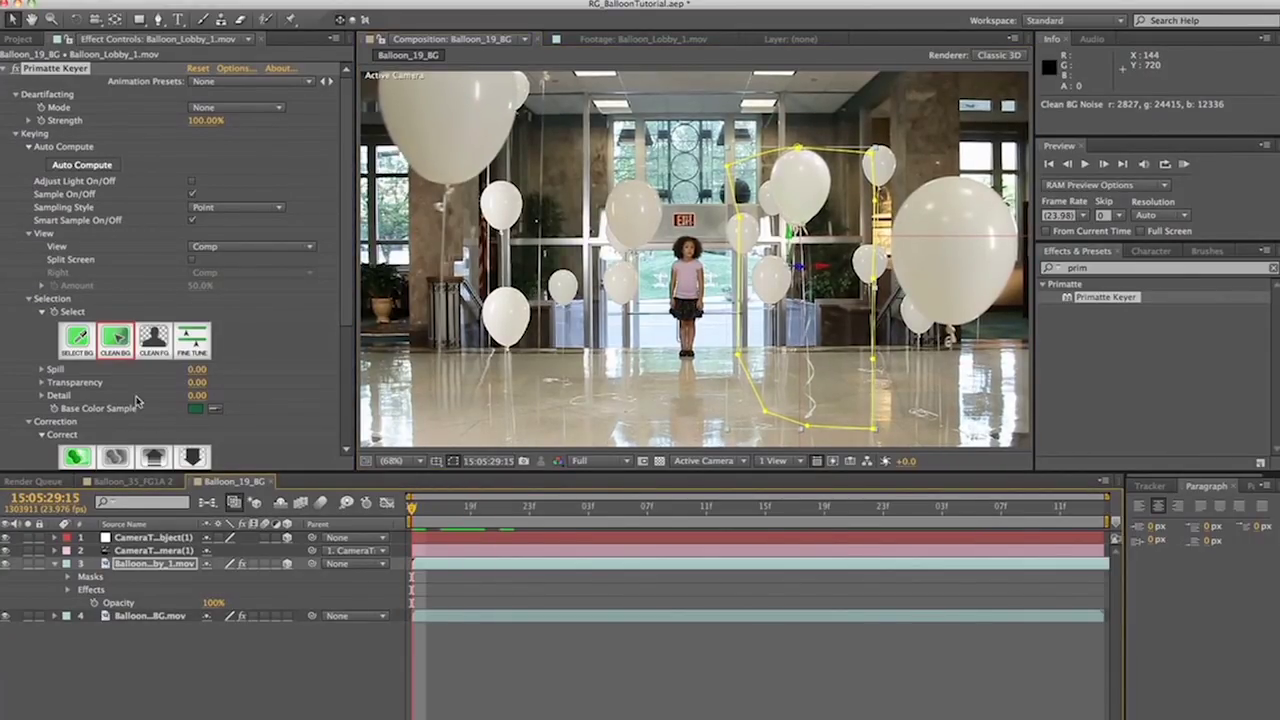
pyautogui.click(5, 68)
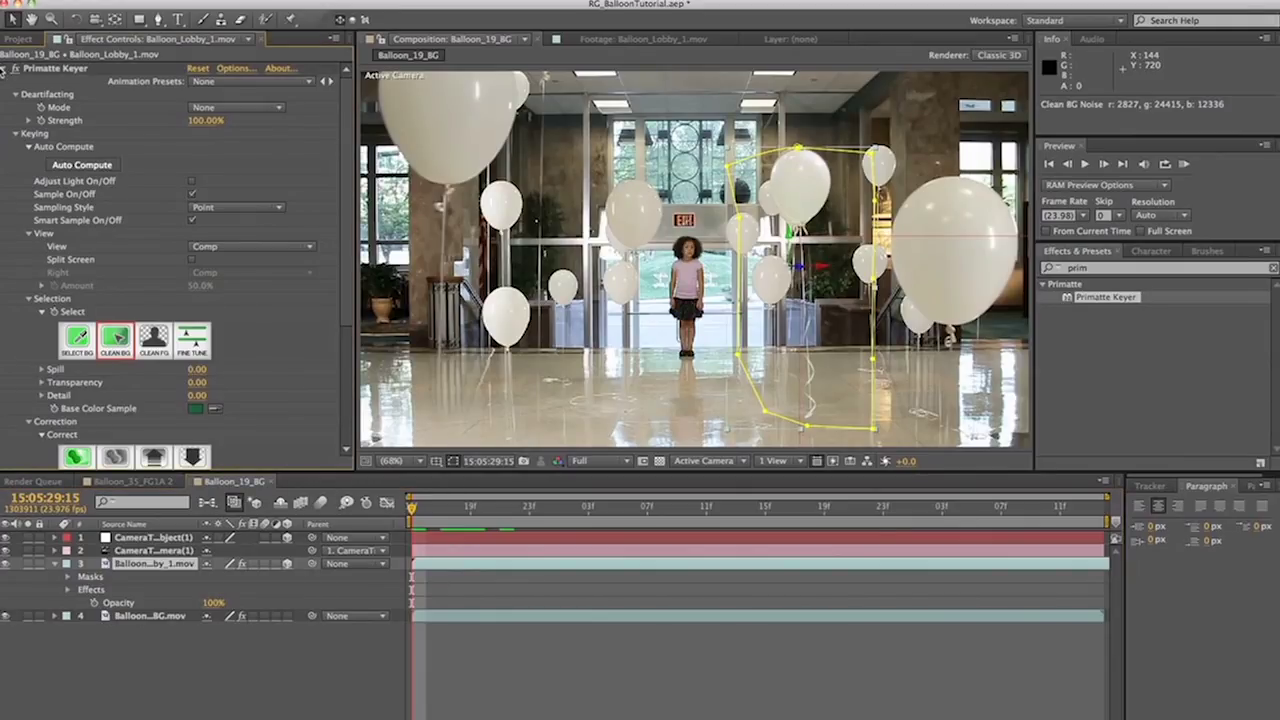
# - Turn on Primatte Keyer spill suppression targeting green
pyautogui.scroll(-6, 22, 250)
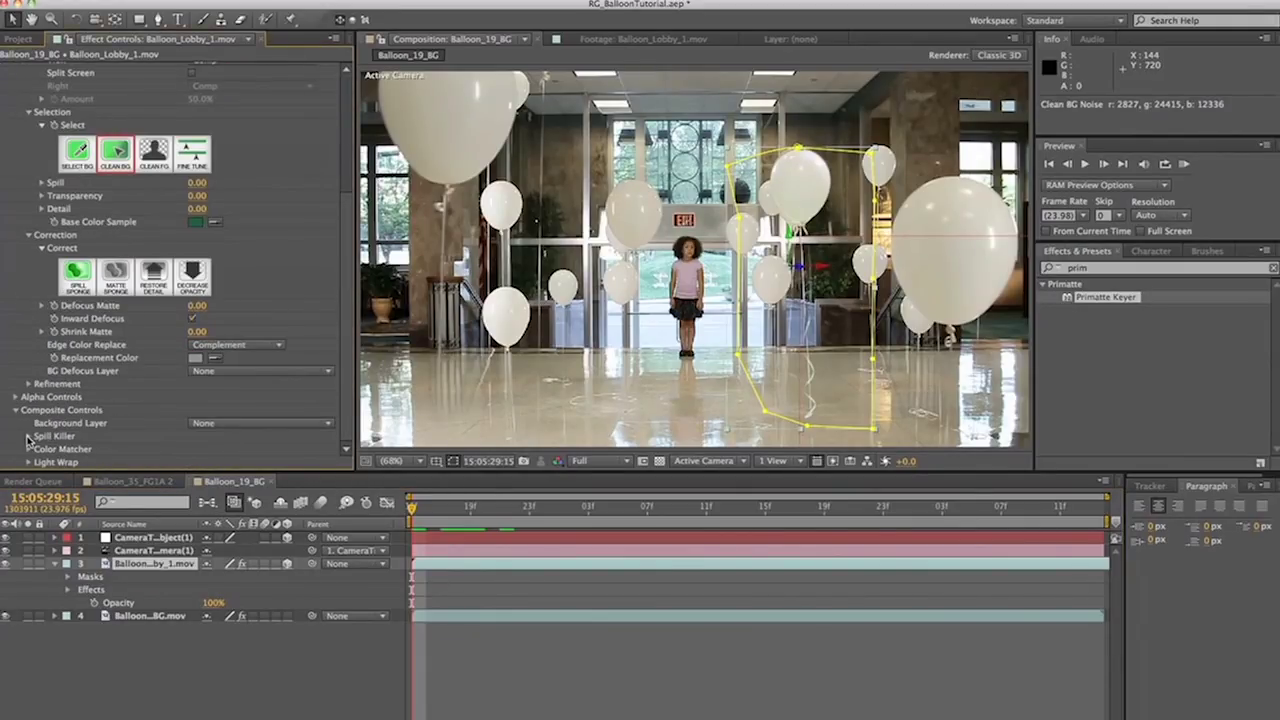
pyautogui.click(28, 437)
pyautogui.scroll(-1, 28, 440)
pyautogui.click(198, 430)
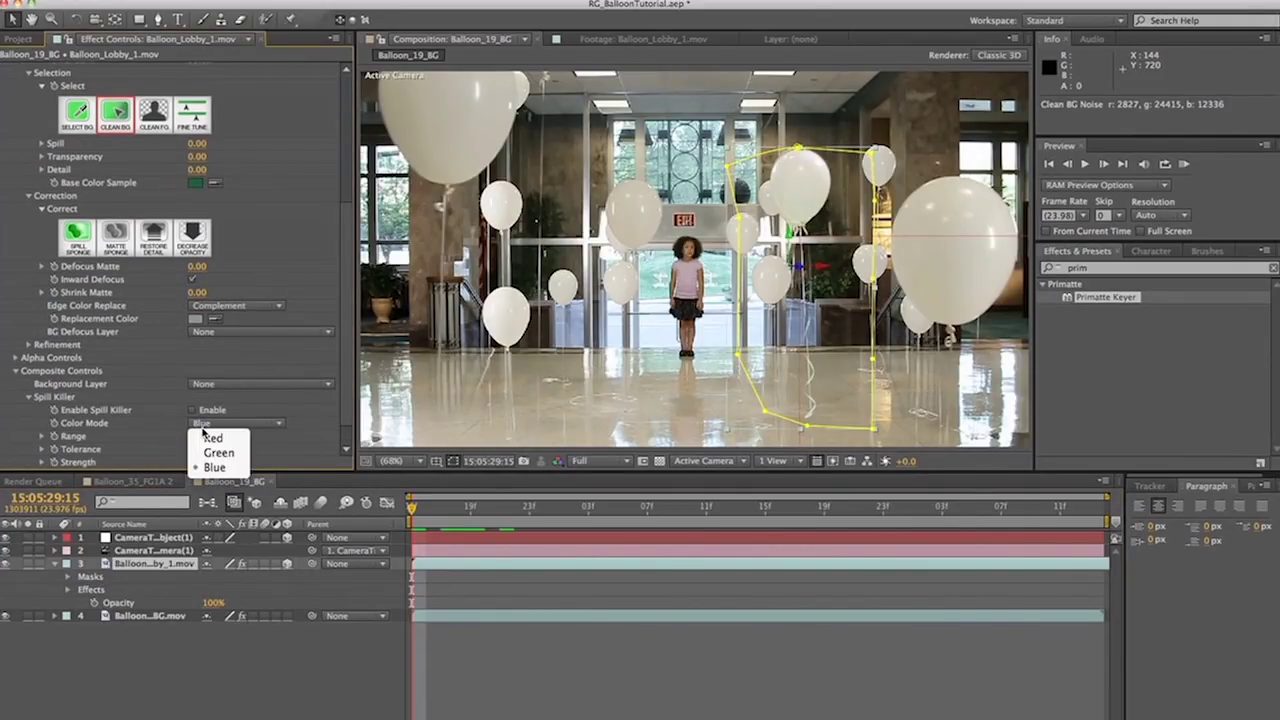
pyautogui.click(205, 448)
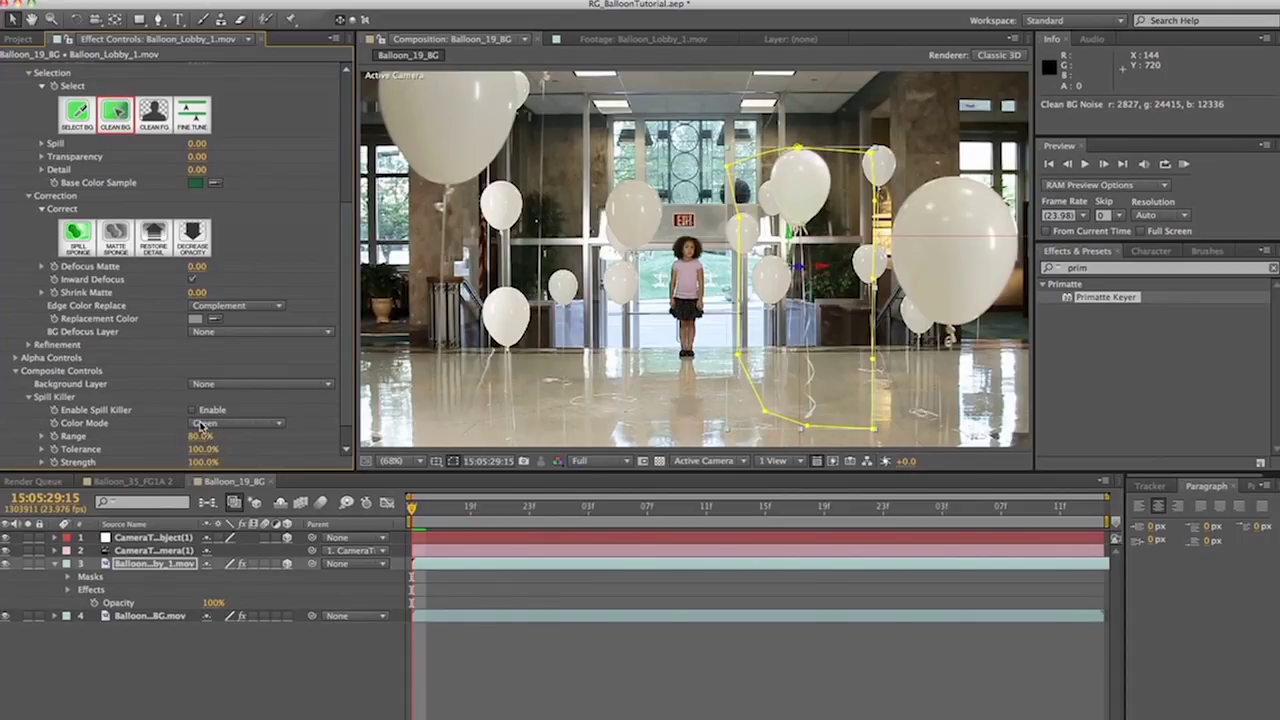
pyautogui.click(193, 412)
# - Check the keyed balloon on a later frame and preview the composition playback
pyautogui.moveTo(470, 508)
pyautogui.mouseDown()
pyautogui.moveTo(523, 508)
pyautogui.moveTo(458, 515)
pyautogui.mouseUp()
pyautogui.click(343, 666)
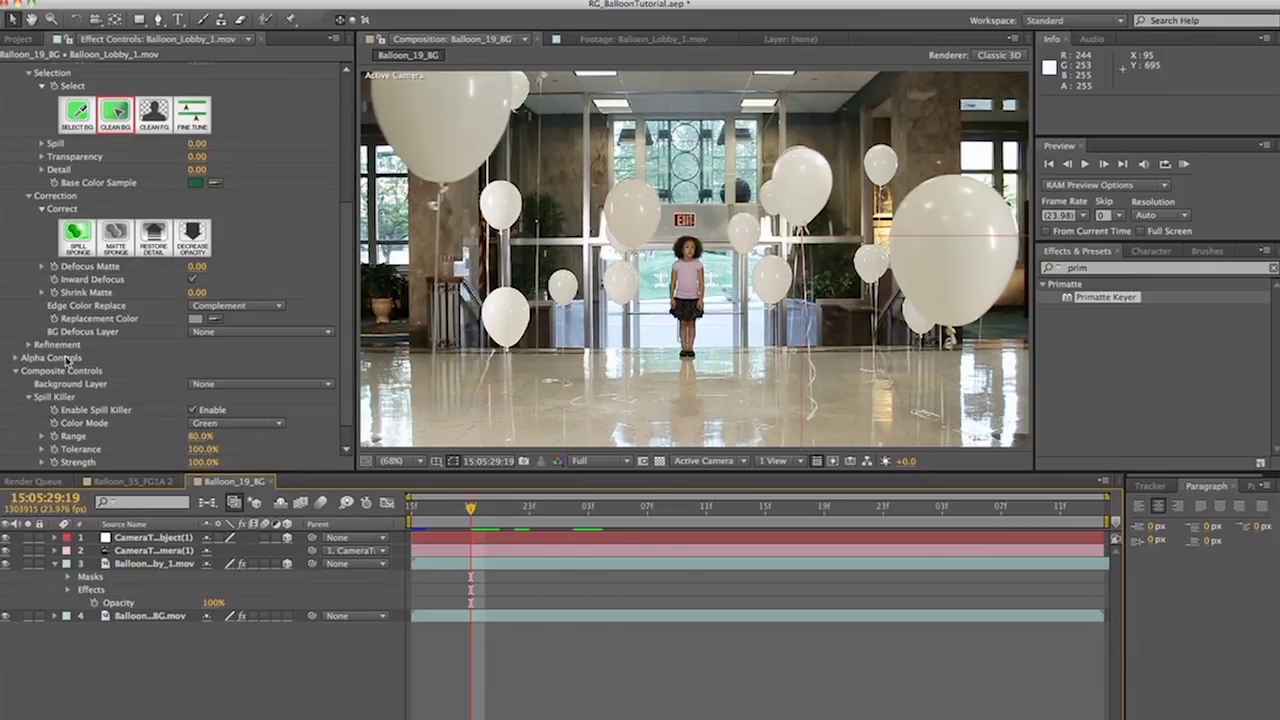
pyautogui.scroll(5, 103, 405)
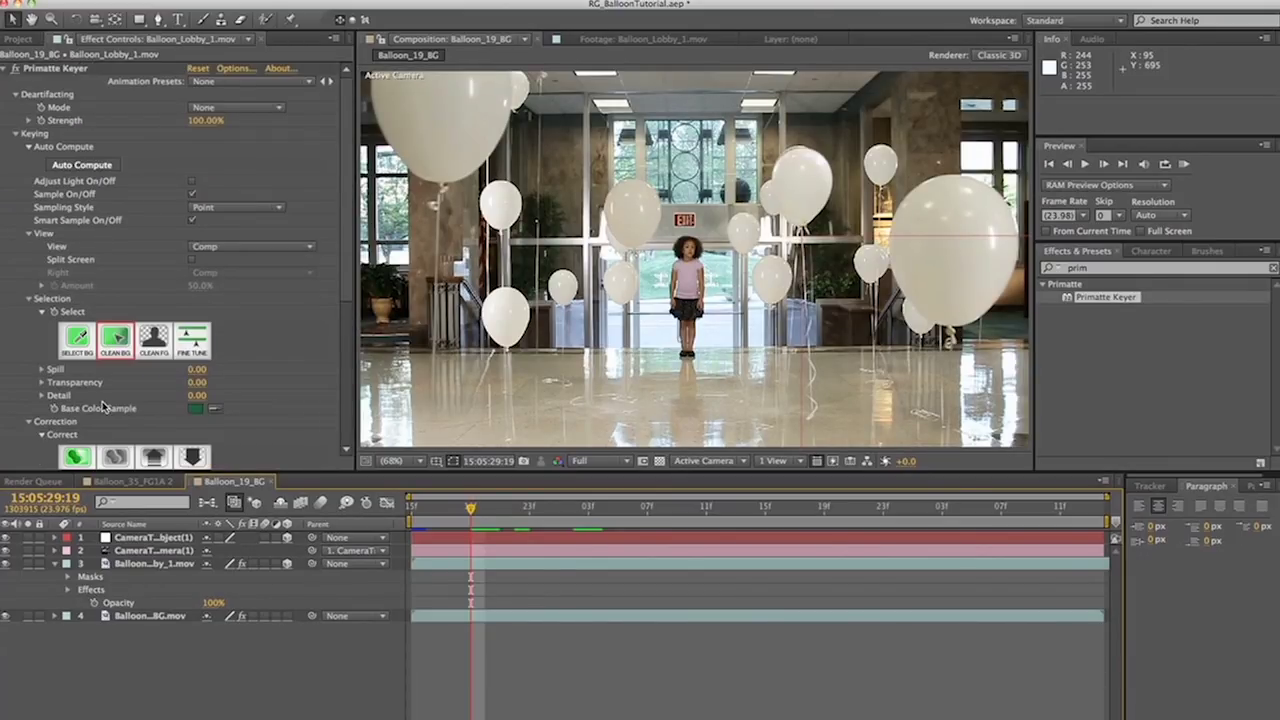
pyautogui.click(6, 68)
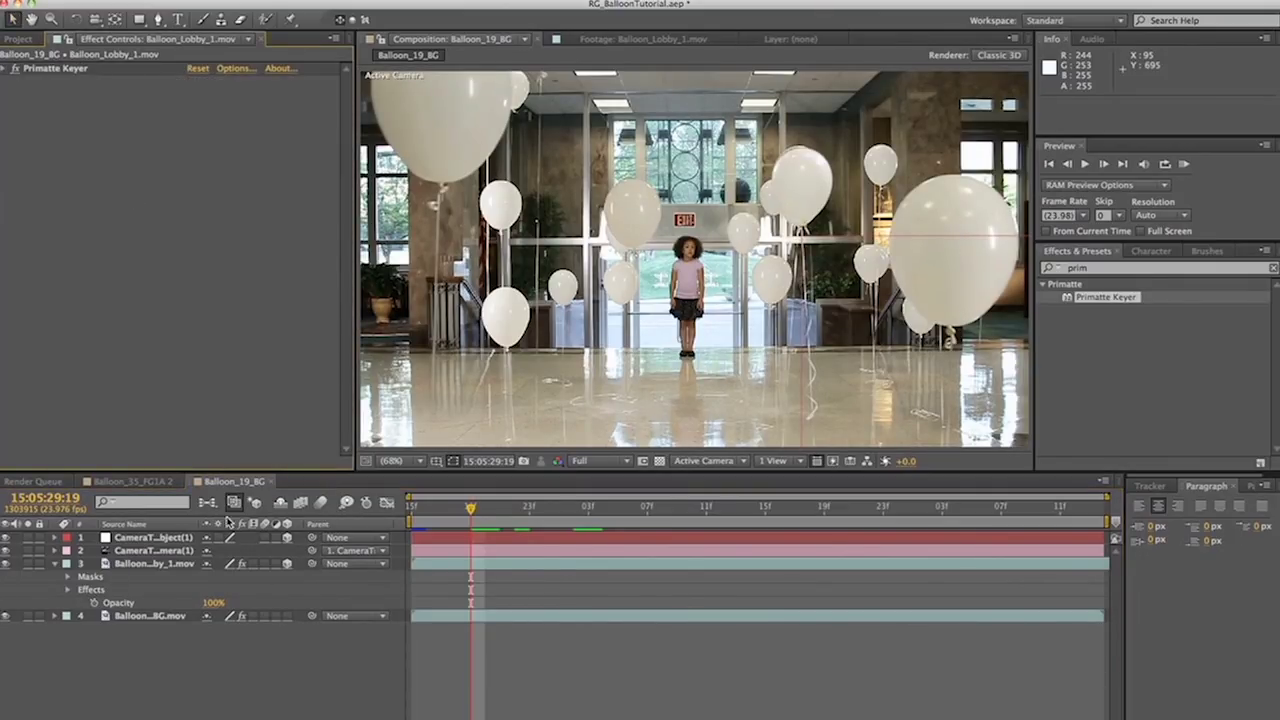
pyautogui.click(150, 564)
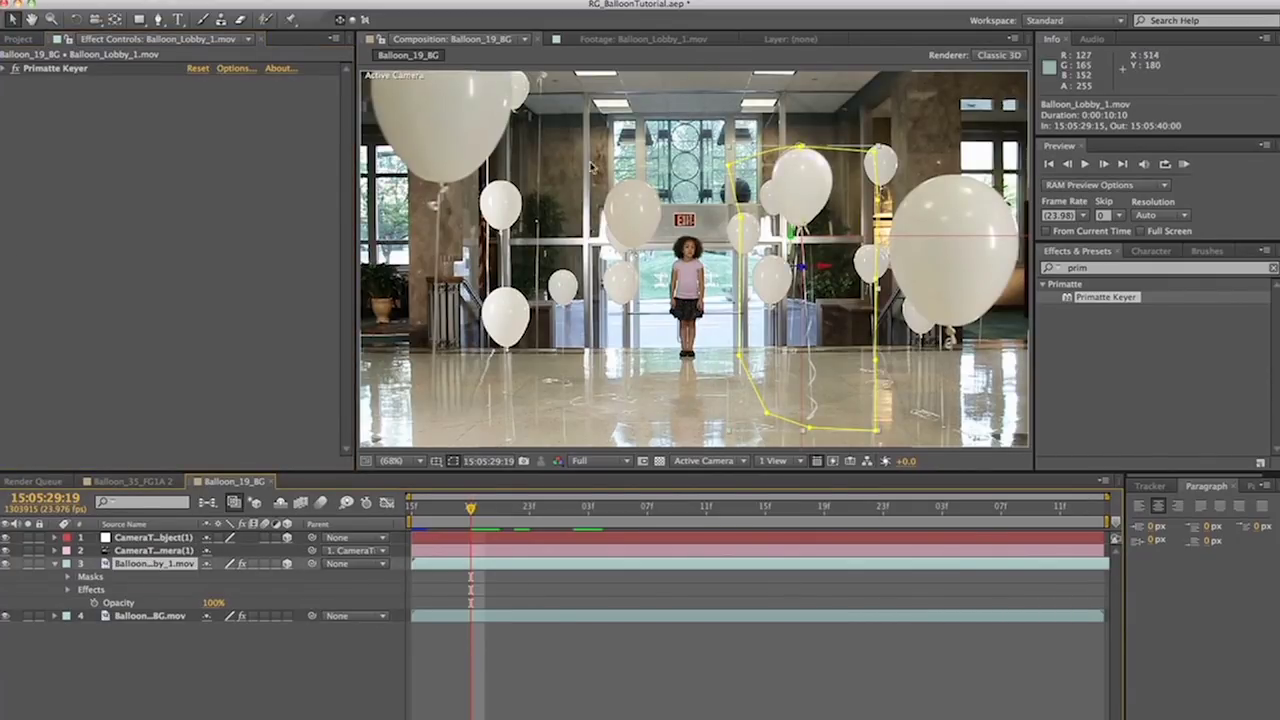
pyautogui.press('space')
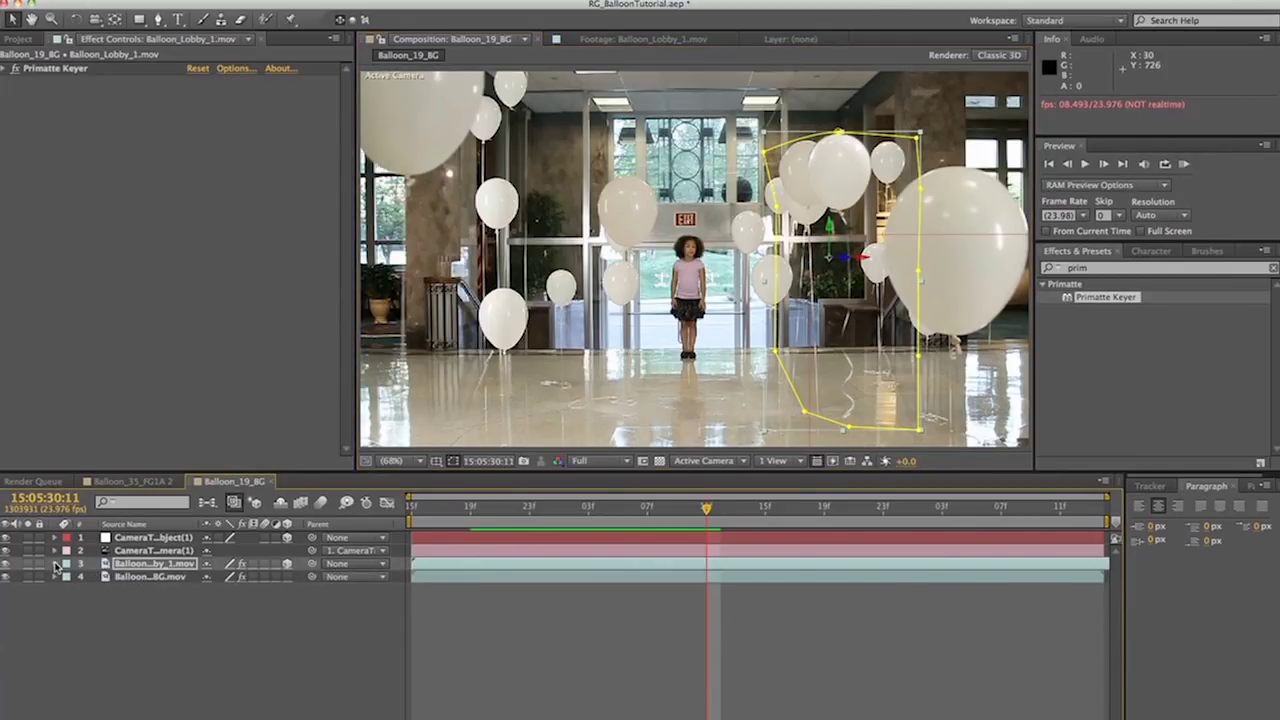
# - Add a wiggle(1,5) expression to the balloon's Position and preview from the first frame
pyautogui.click(67, 602)
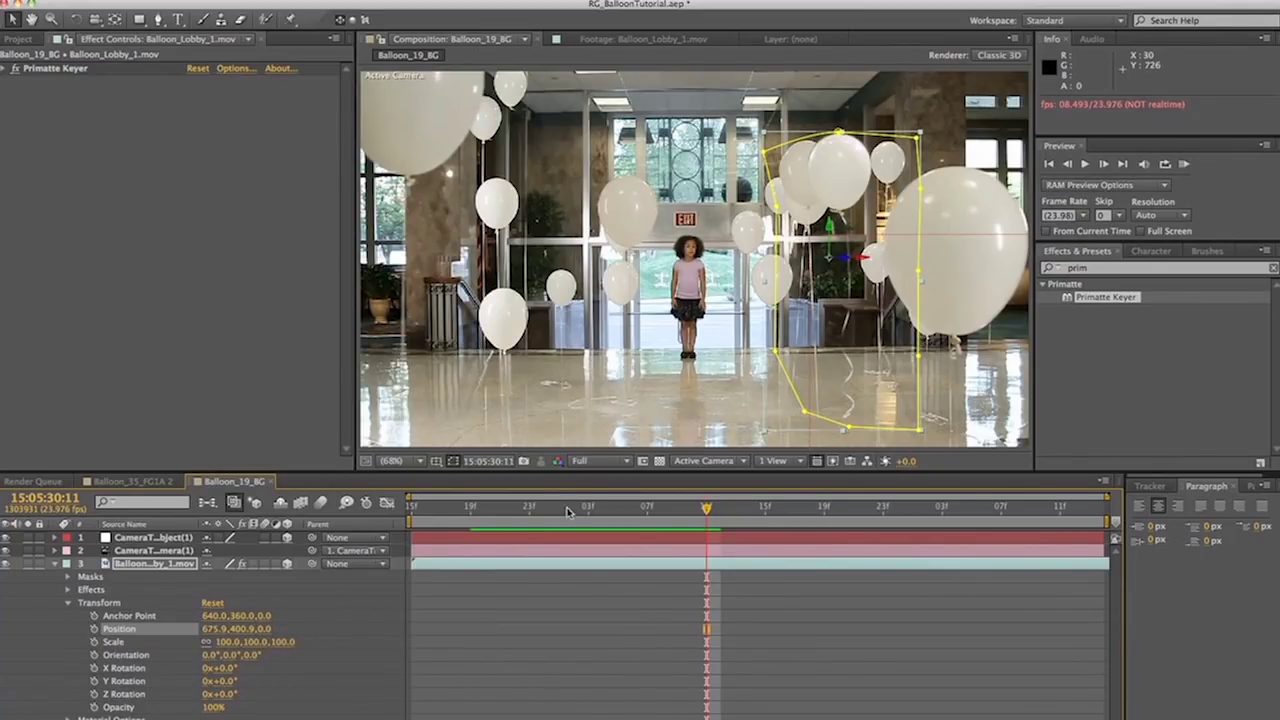
pyautogui.click(530, 508)
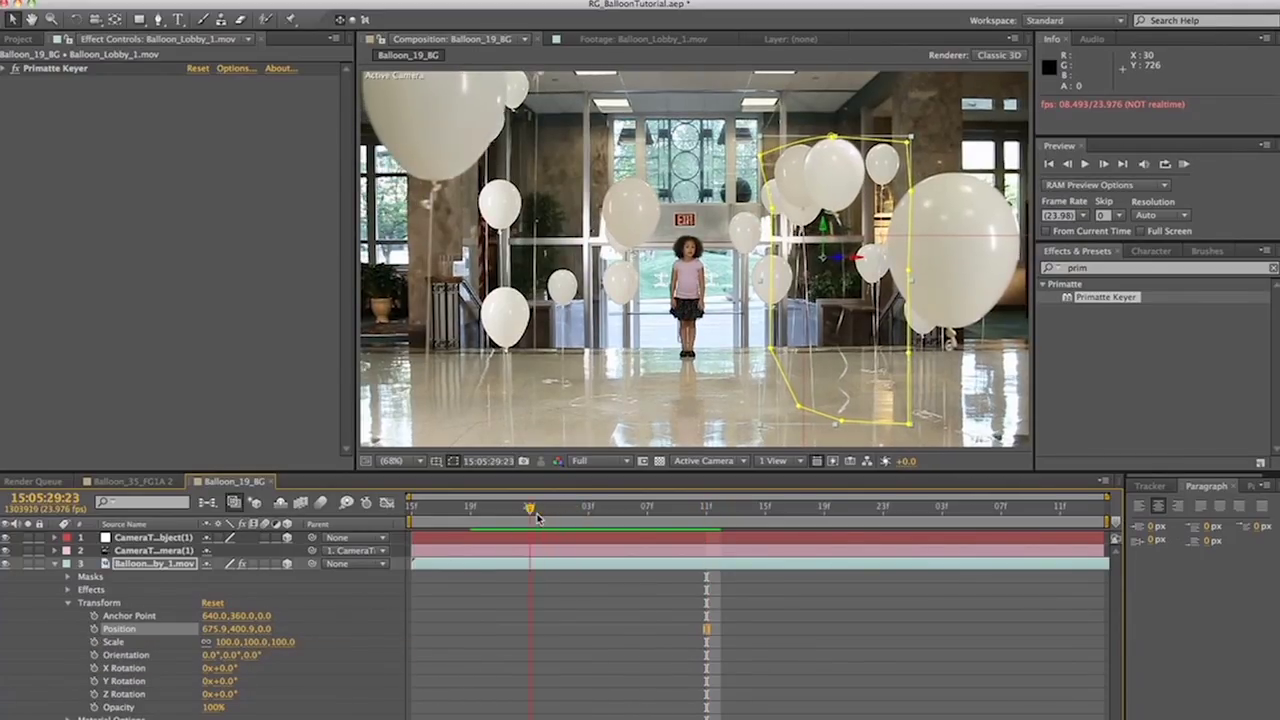
pyautogui.keyDown('alt'); pyautogui.click(94, 629); pyautogui.keyUp('alt')
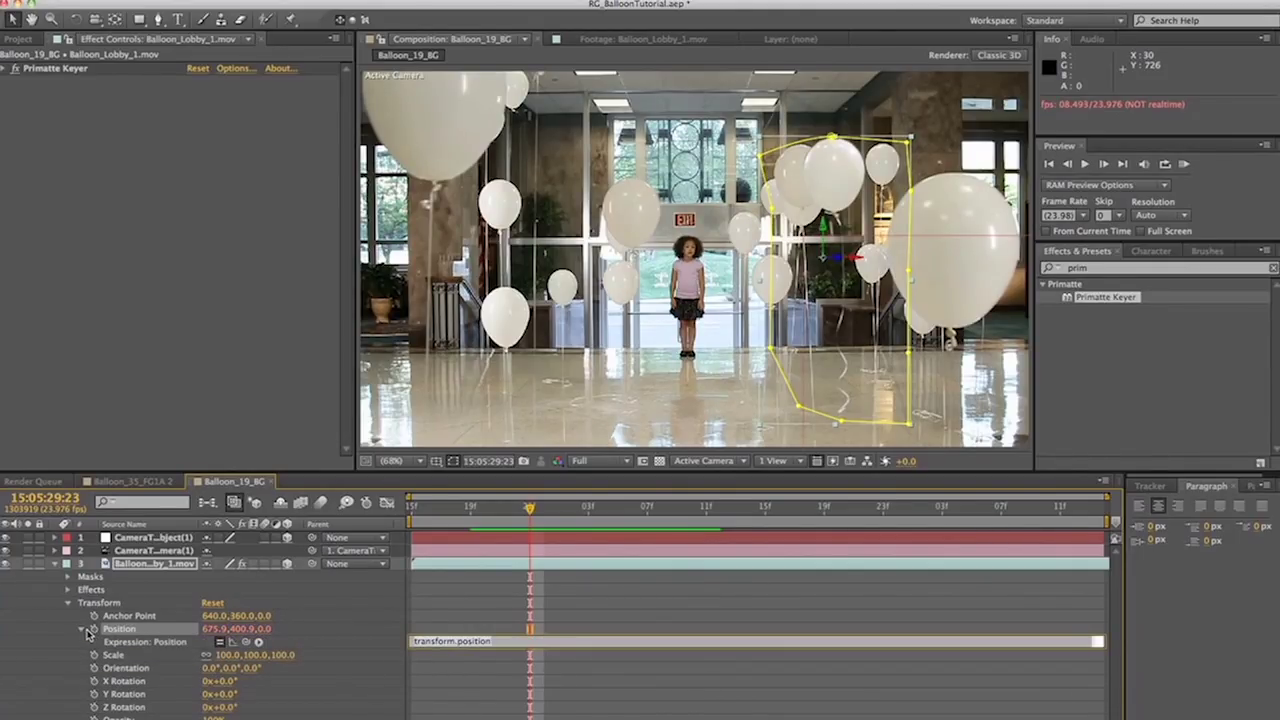
pyautogui.write('wiggle(1,5')
pyautogui.click(336, 655)
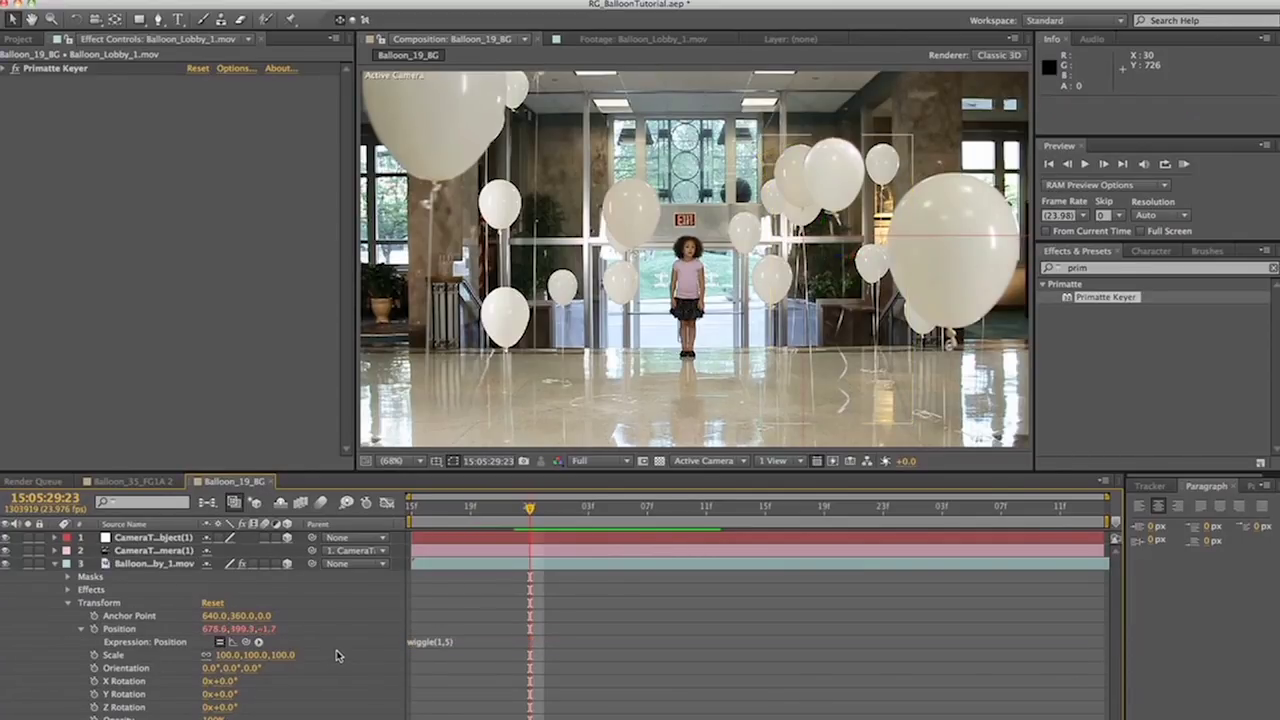
pyautogui.moveTo(485, 508); pyautogui.dragTo(352, 513)
pyautogui.press('space')
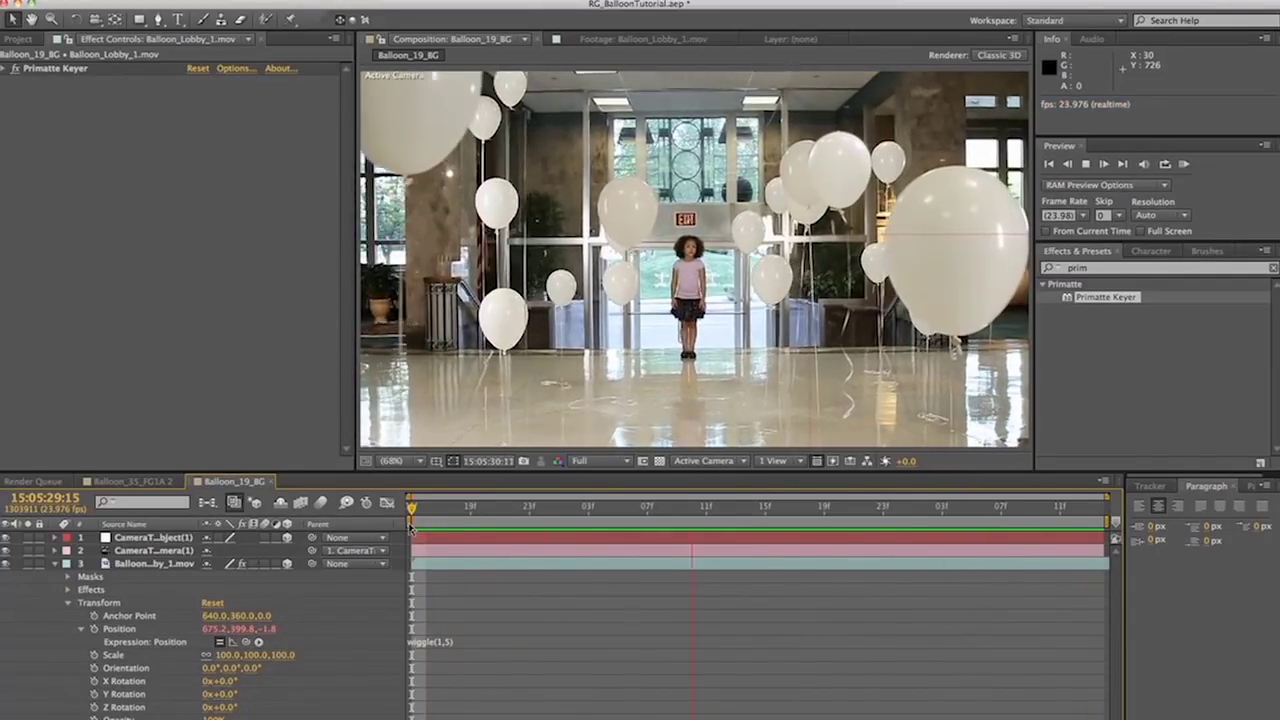
# - Duplicate the Balloon_Lobby_1.mov layer and move the copy nearer the camera, toward the upper right
pyautogui.click(575, 590)
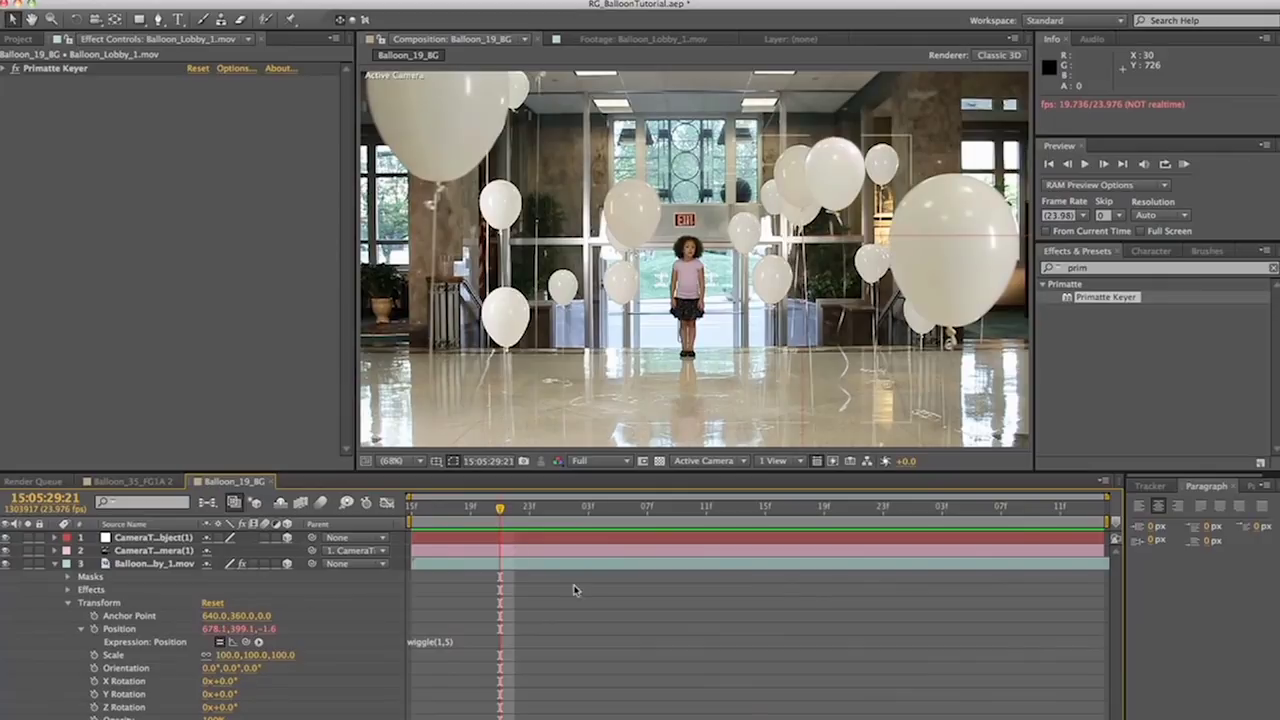
pyautogui.click(157, 565)
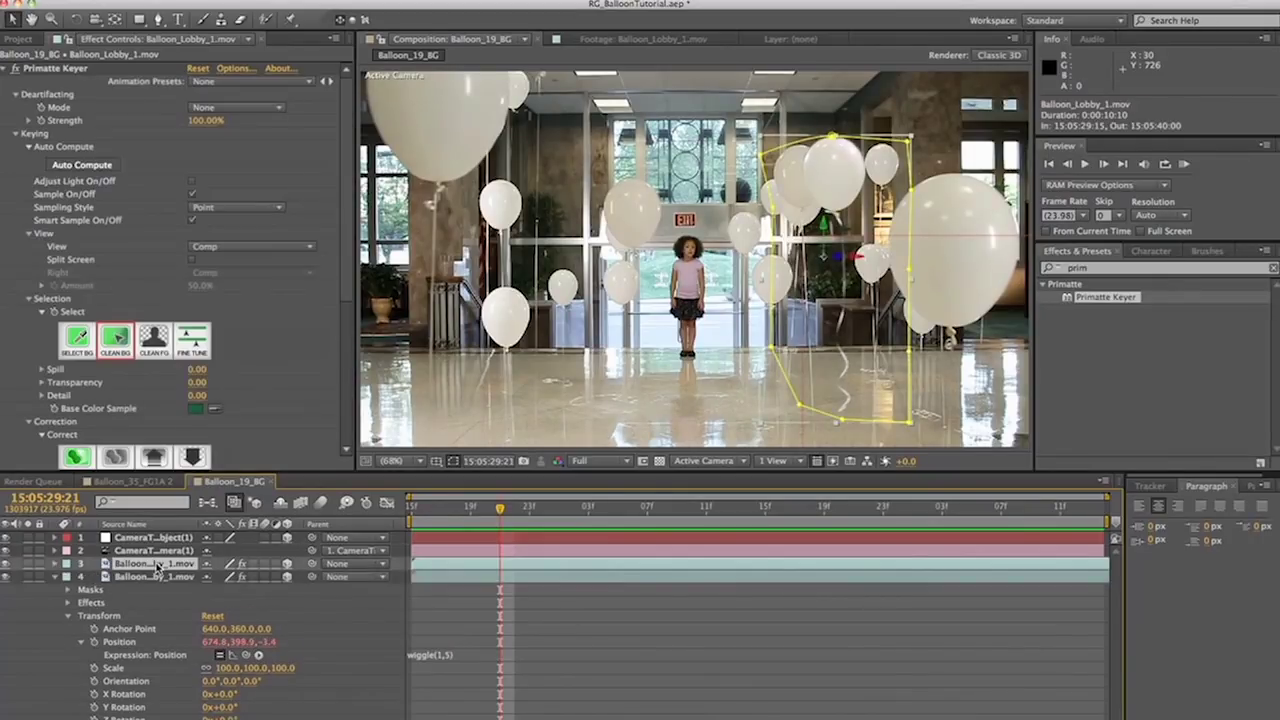
pyautogui.hotkey('ctrl', 'd')
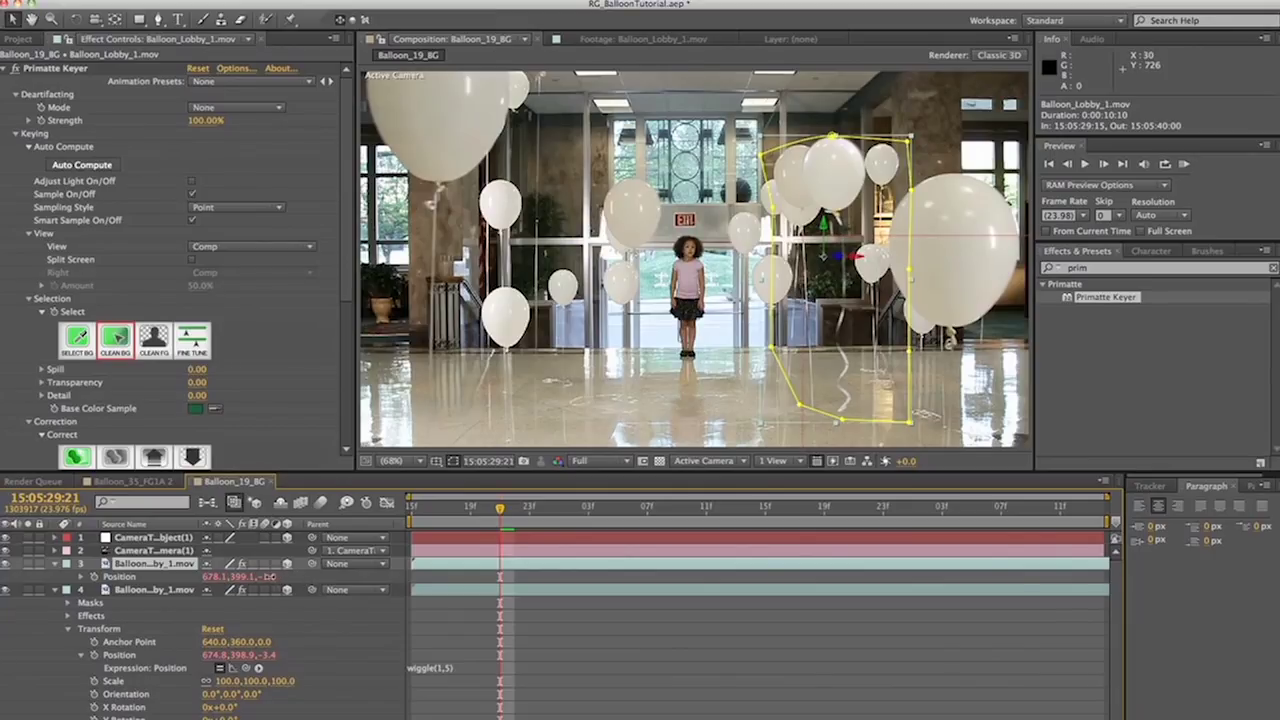
pyautogui.moveTo(268, 577); pyautogui.dragTo(230, 577)
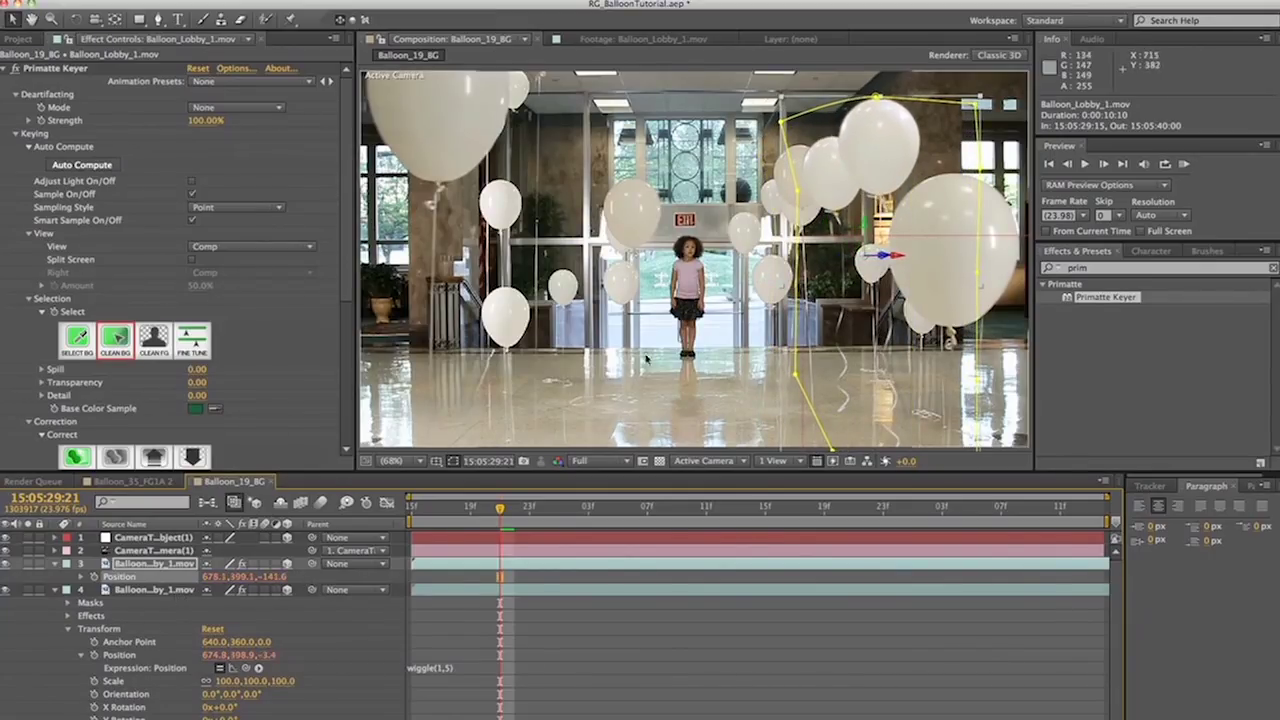
pyautogui.moveTo(868, 142)
pyautogui.mouseDown()
pyautogui.moveTo(881, 159)
pyautogui.moveTo(876, 122)
pyautogui.moveTo(860, 120)
pyautogui.mouseUp()
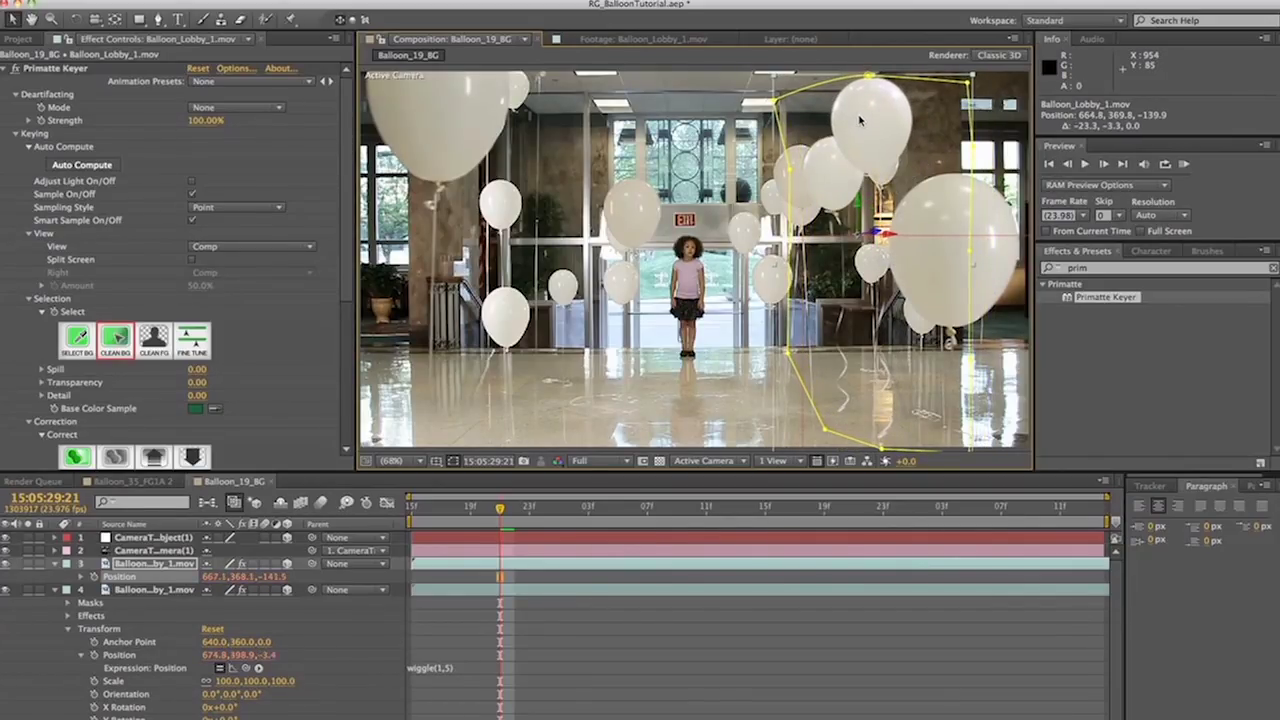
# - Add three more balloon copies, pulling them closer to the camera and toward the frame centre
pyautogui.hotkey('ctrl', 'd')
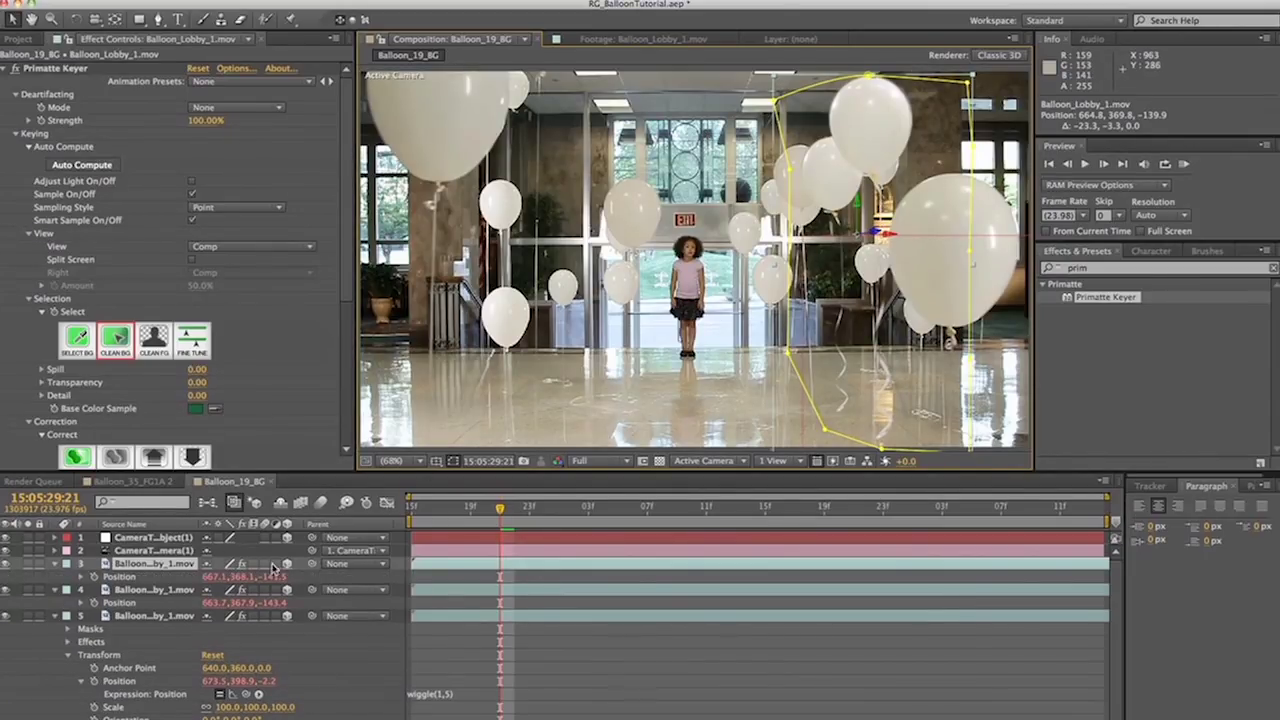
pyautogui.moveTo(273, 583); pyautogui.dragTo(185, 583)
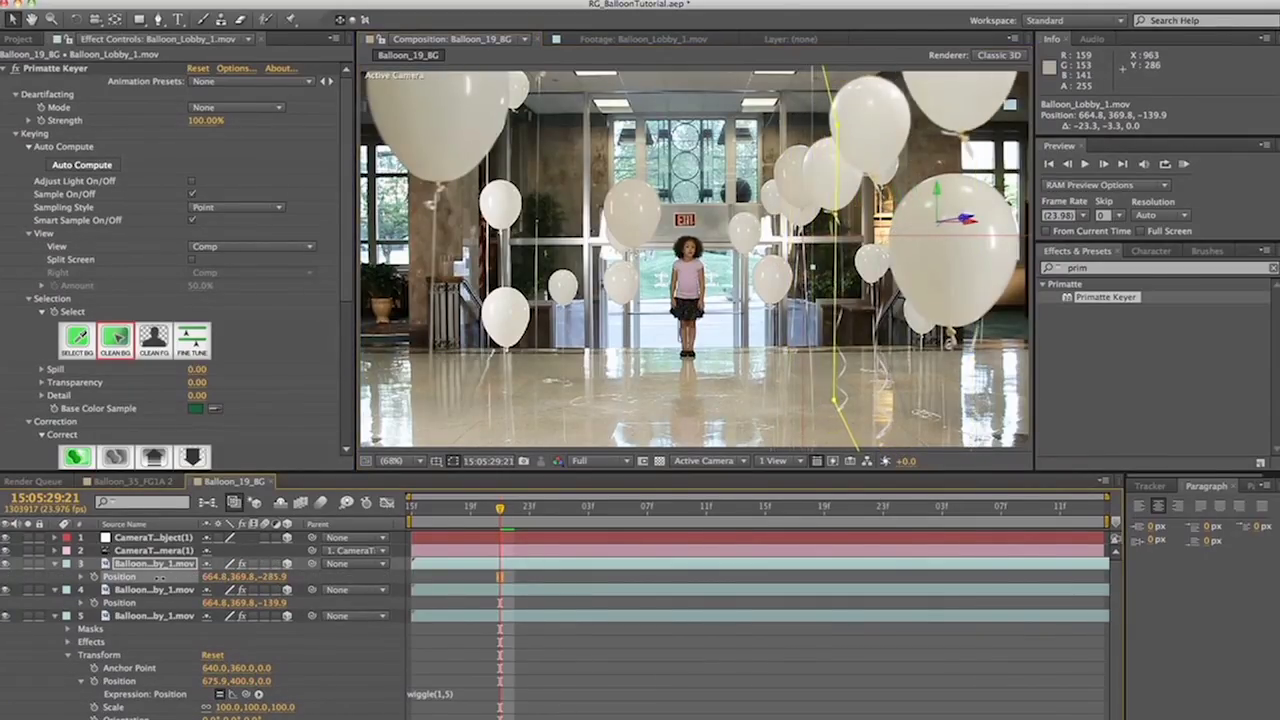
pyautogui.moveTo(958, 317); pyautogui.dragTo(848, 318)
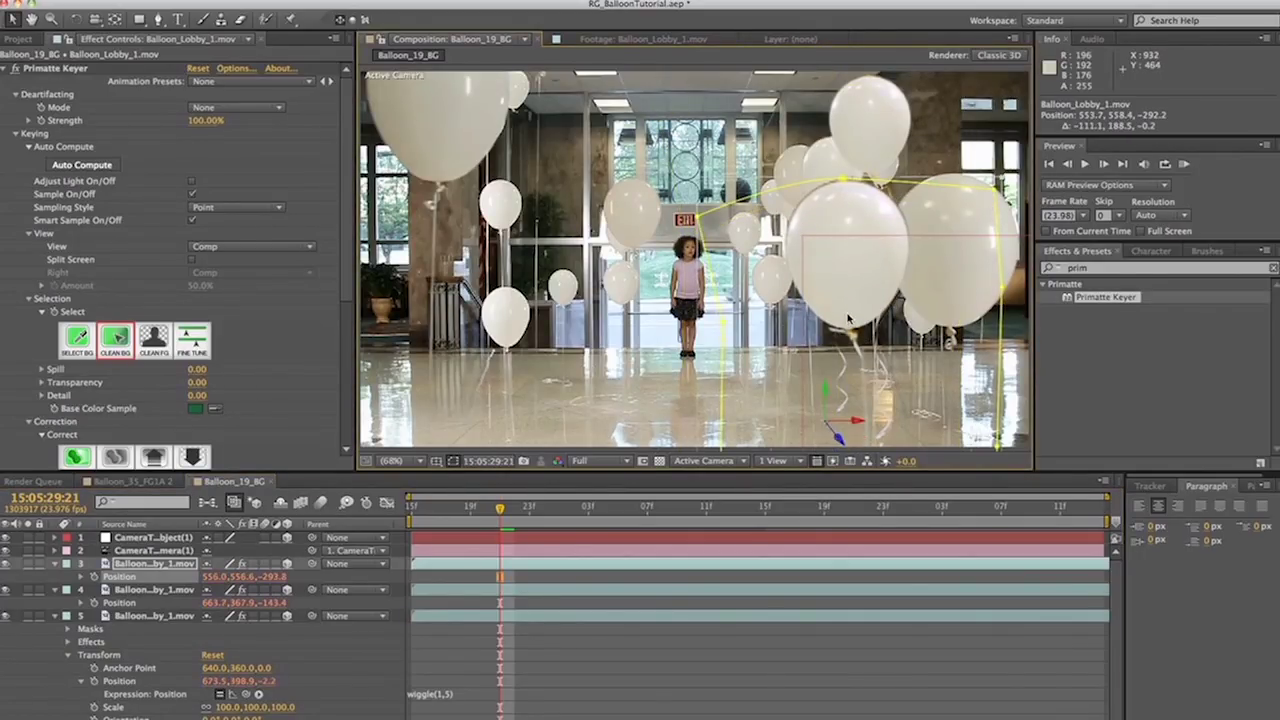
pyautogui.hotkey('ctrl', 'd')
pyautogui.press('p')
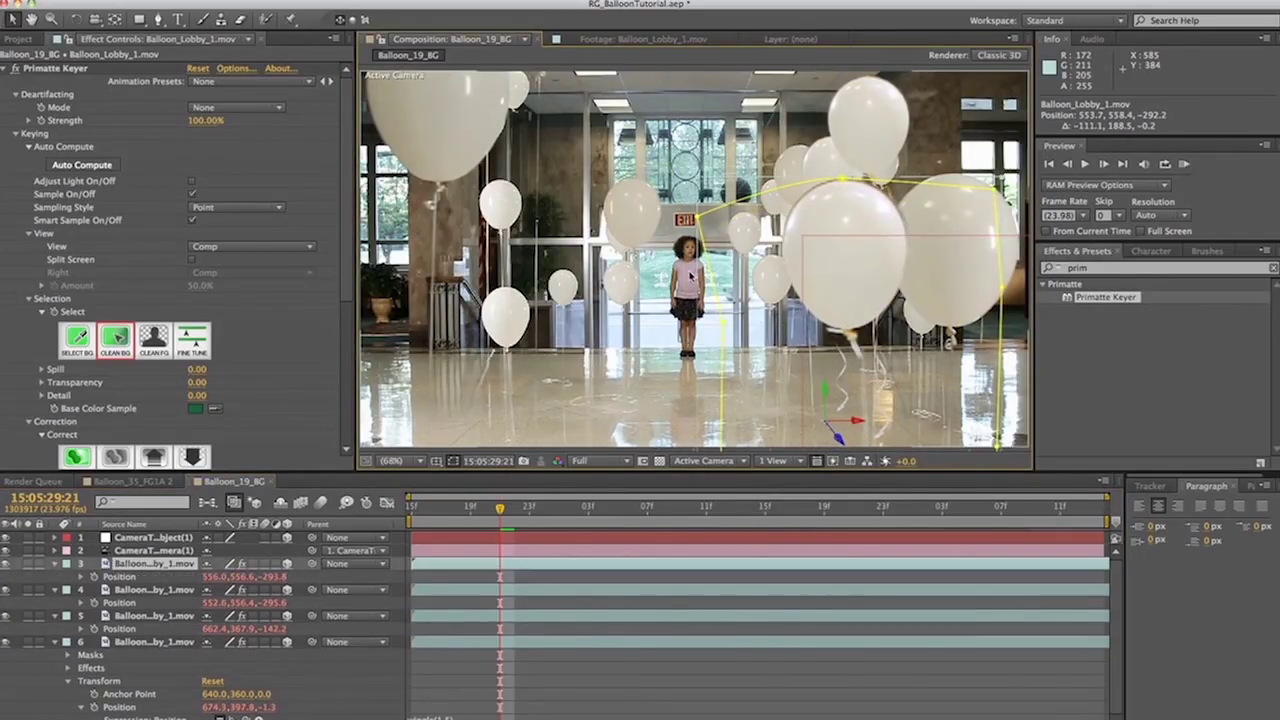
pyautogui.hotkey('ctrl', 'd')
pyautogui.moveTo(838, 432); pyautogui.dragTo(672, 452)
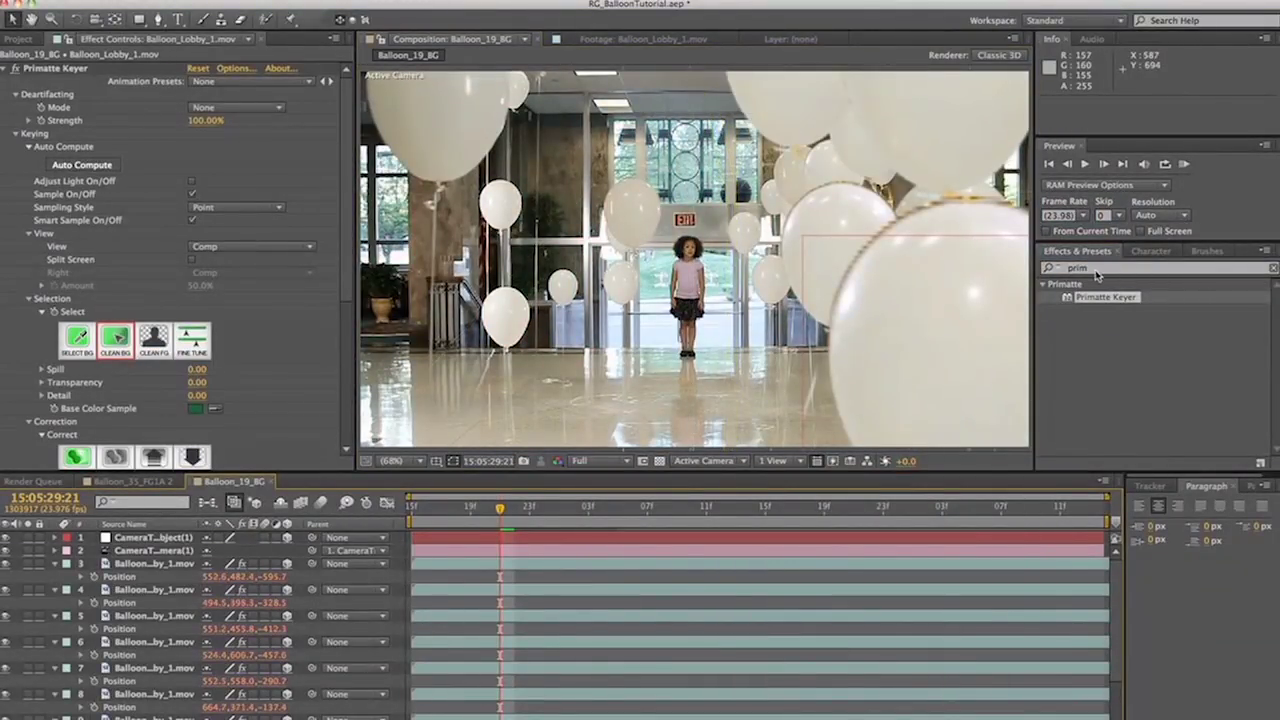
# - Apply Color Matcher to the first balloon layer, matched to the lobby background footage
pyautogui.write('c')
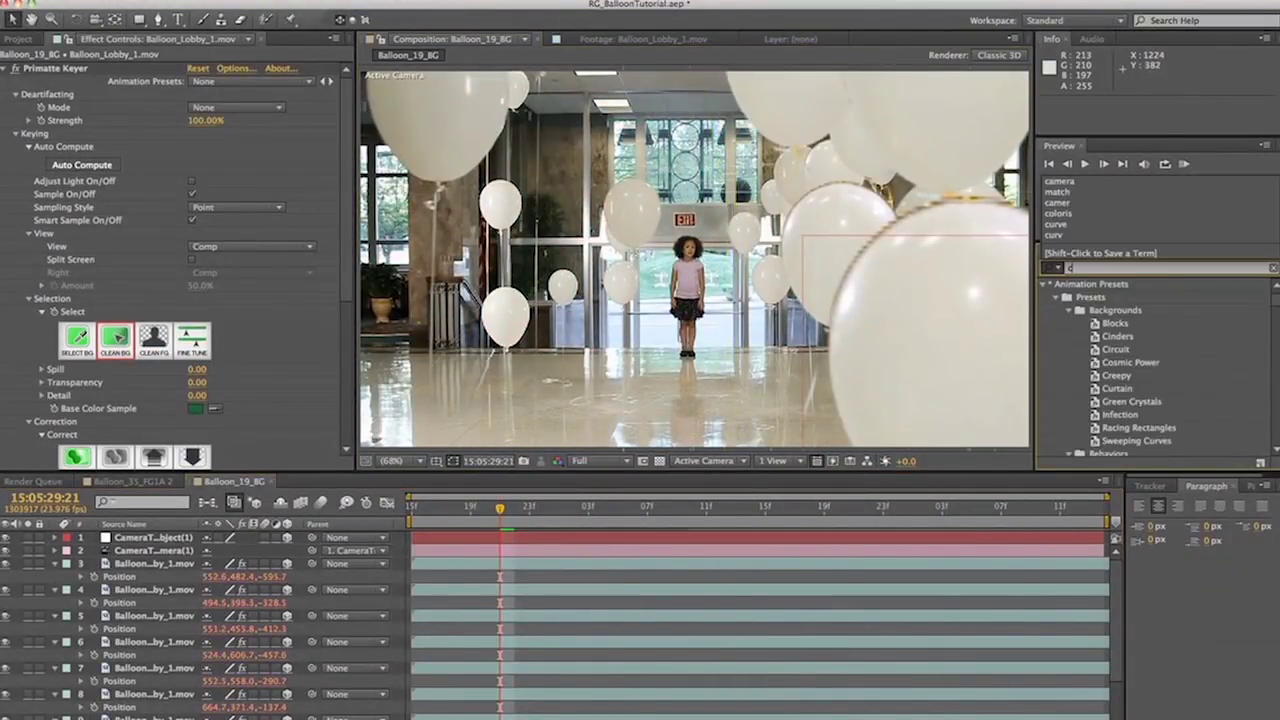
pyautogui.write('olor ma')
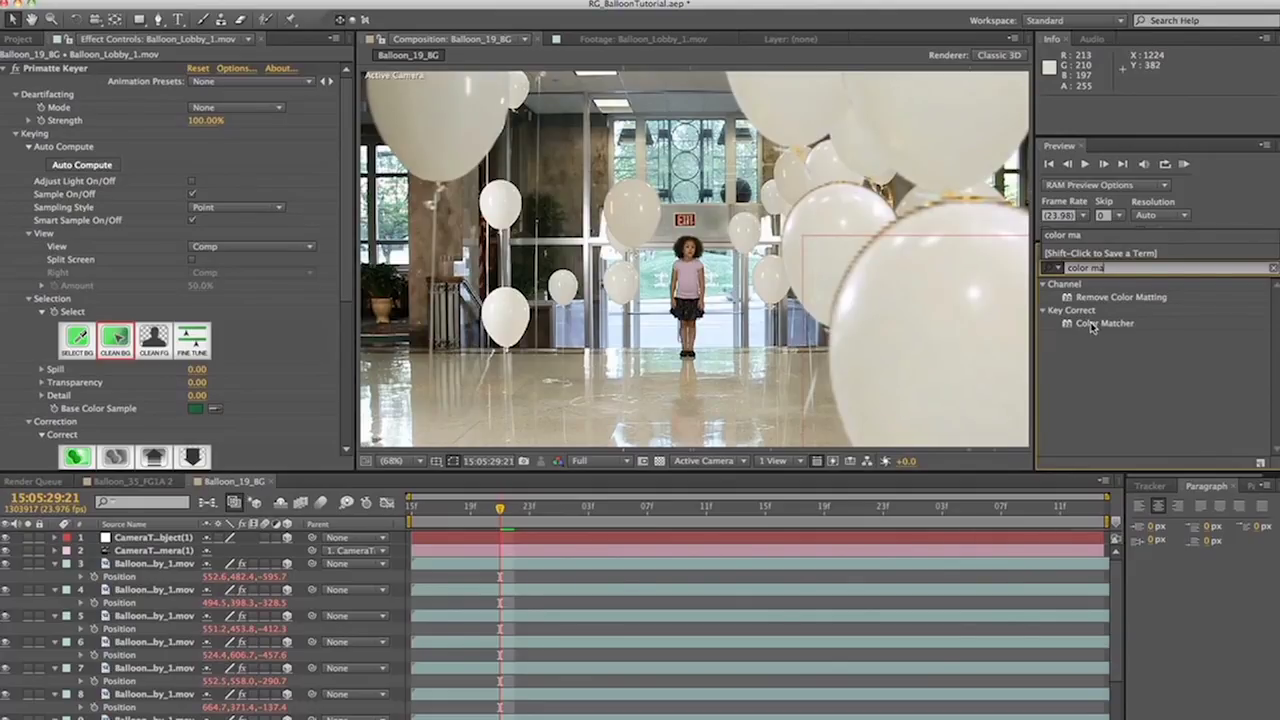
pyautogui.moveTo(1092, 327); pyautogui.dragTo(172, 566)
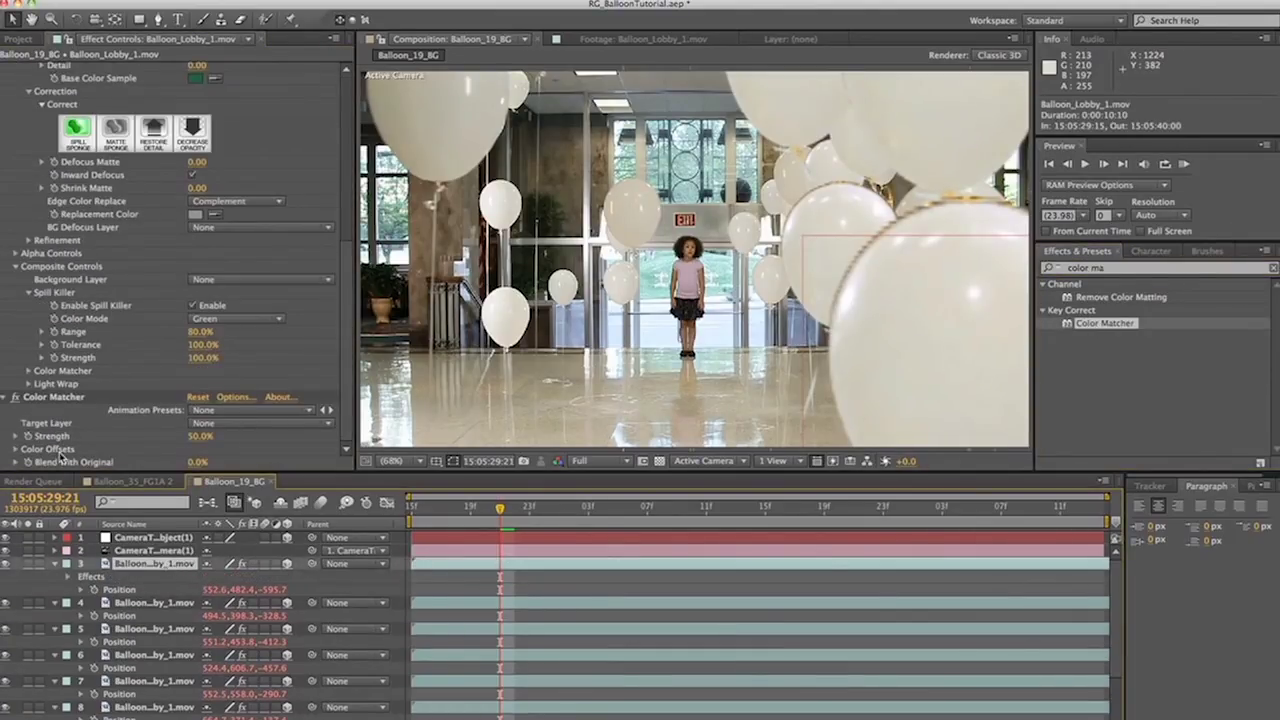
pyautogui.click(212, 424)
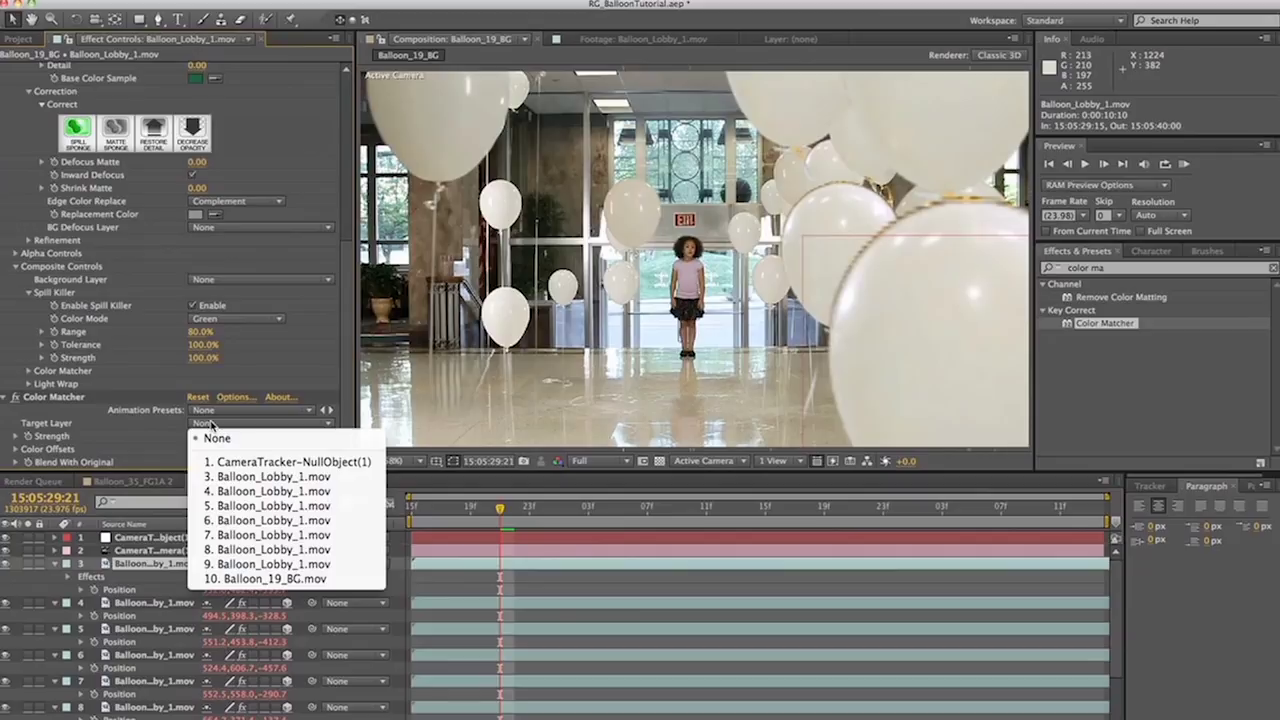
pyautogui.click(270, 579)
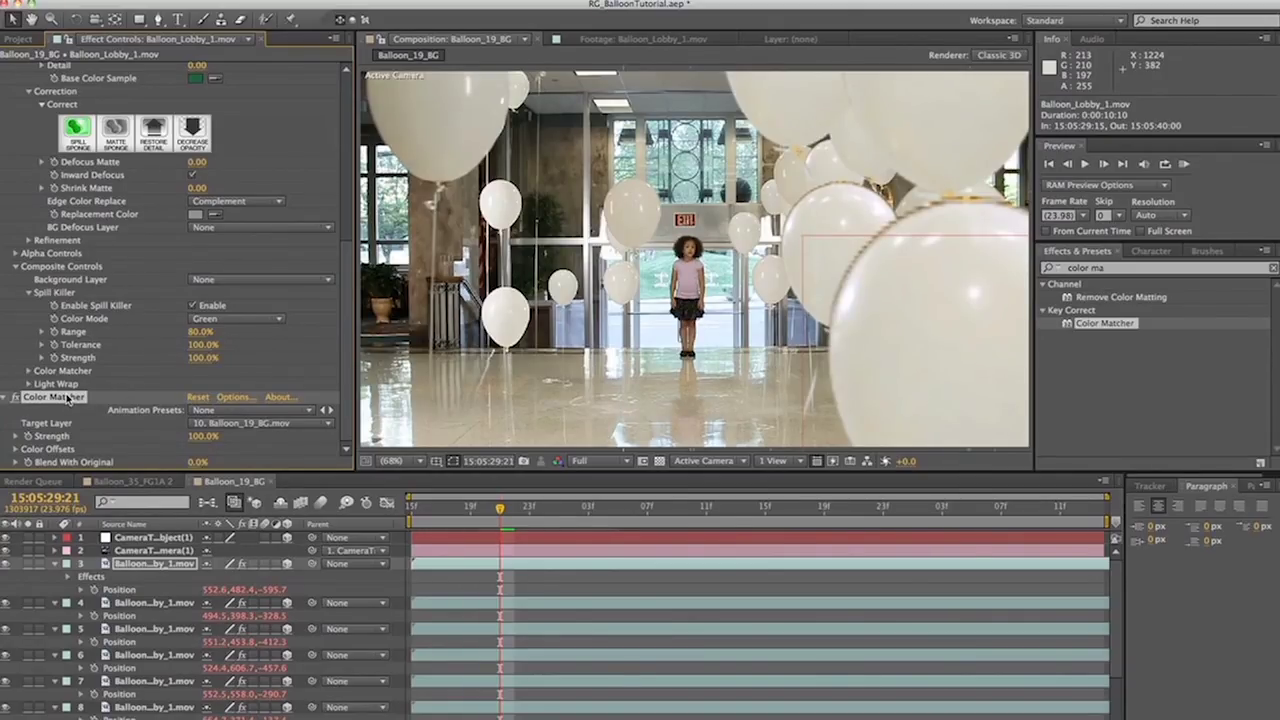
# - Paste the Color Matcher effect onto all the remaining balloon copies
pyautogui.click(143, 603)
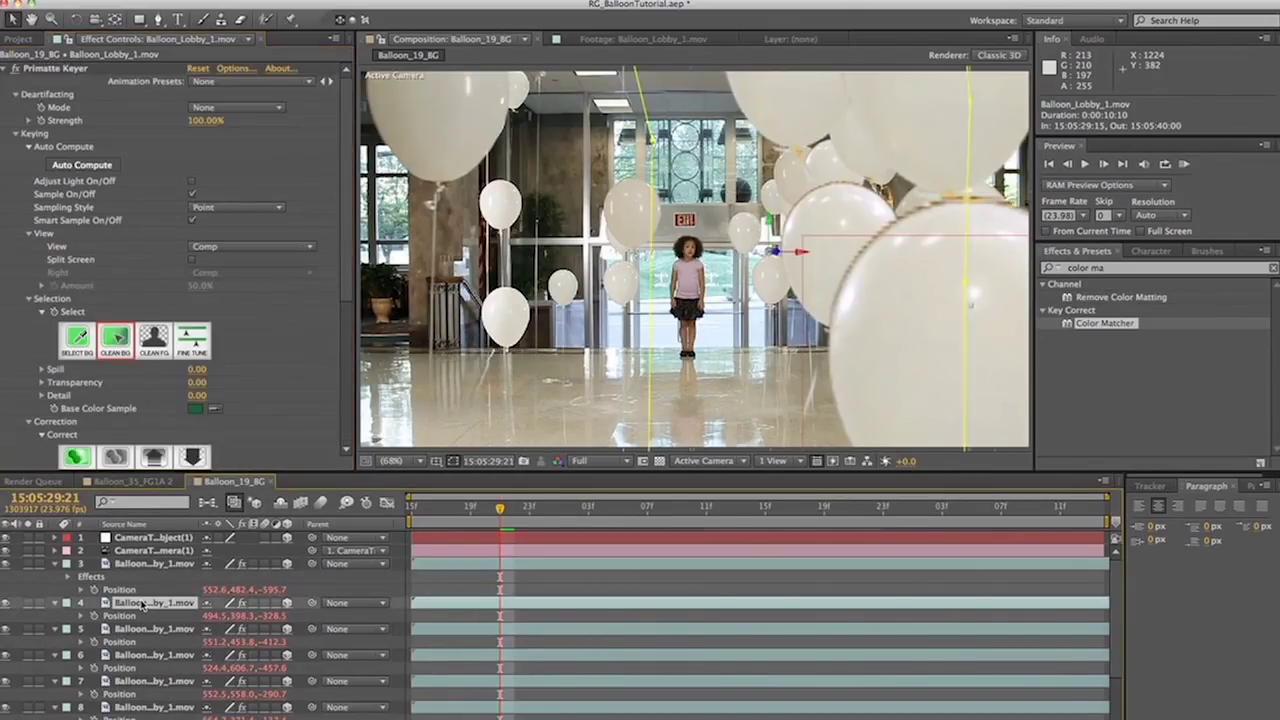
pyautogui.scroll(-3, 143, 603)
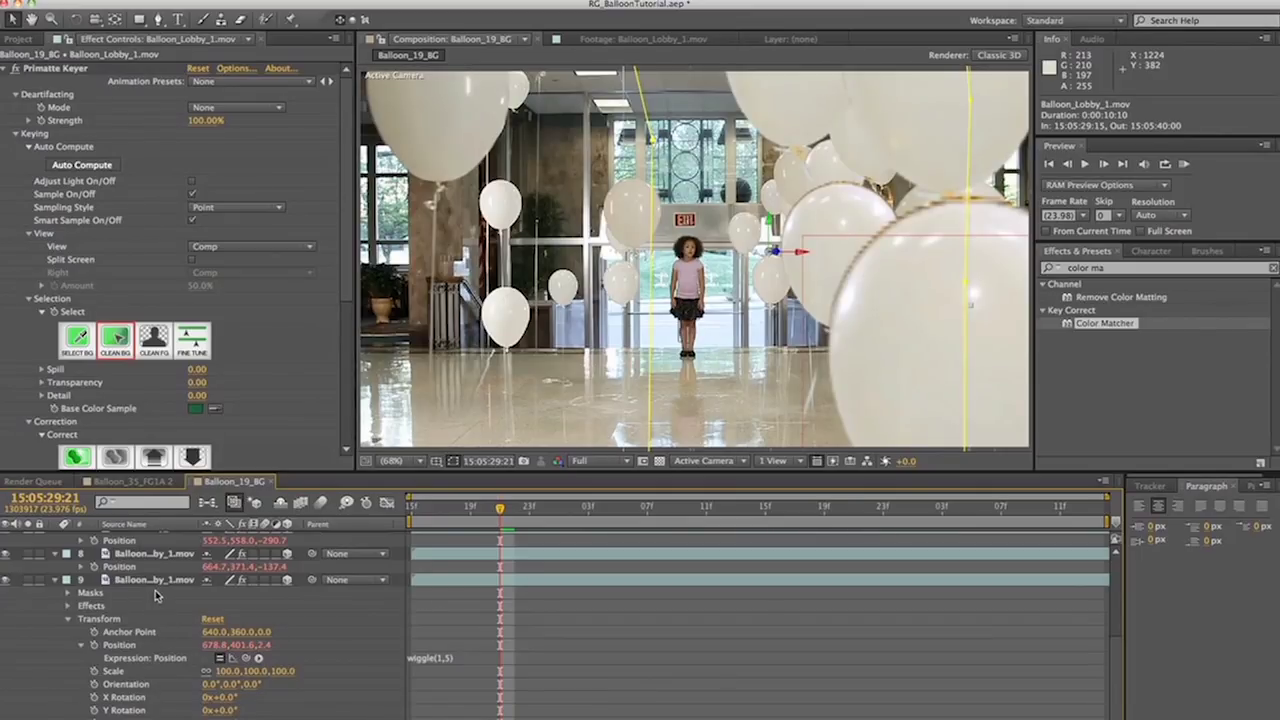
pyautogui.keyDown('shift'); pyautogui.click(155, 581); pyautogui.keyUp('shift')
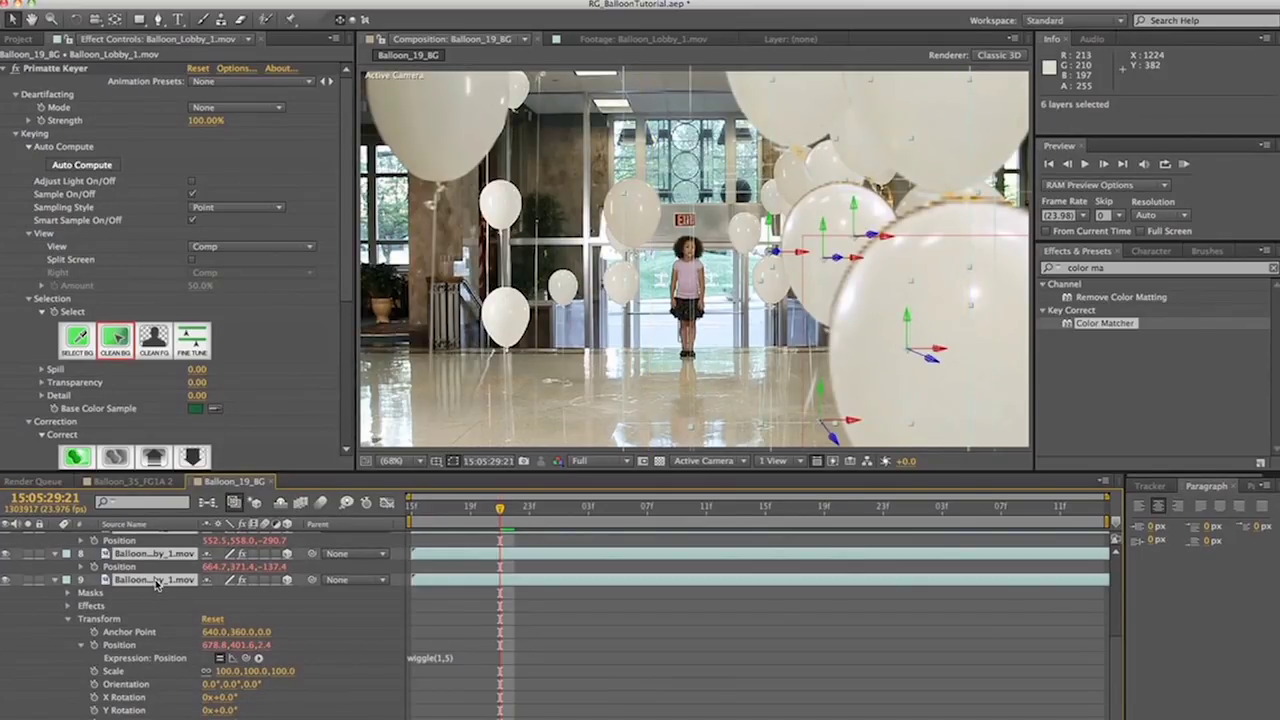
pyautogui.hotkey('shift', 'e')
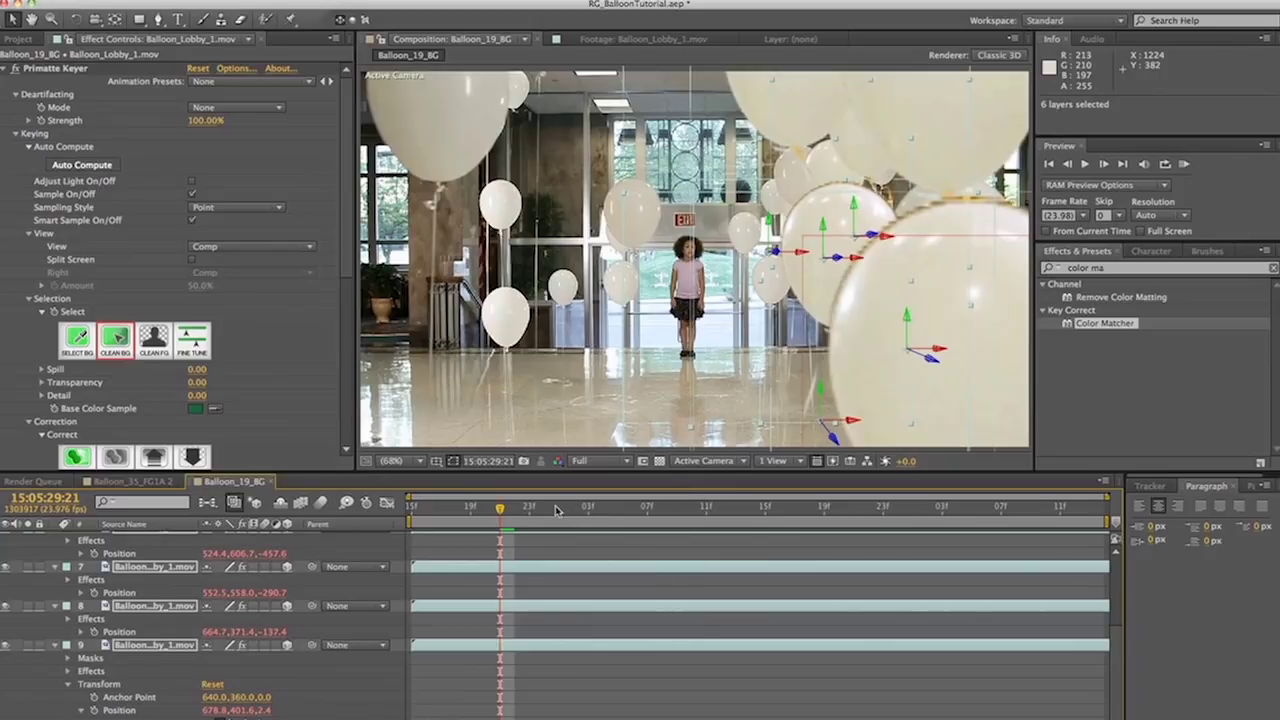
# - Deselect all layers and scrub a few frames later to preview the balloons
pyautogui.click(441, 516)
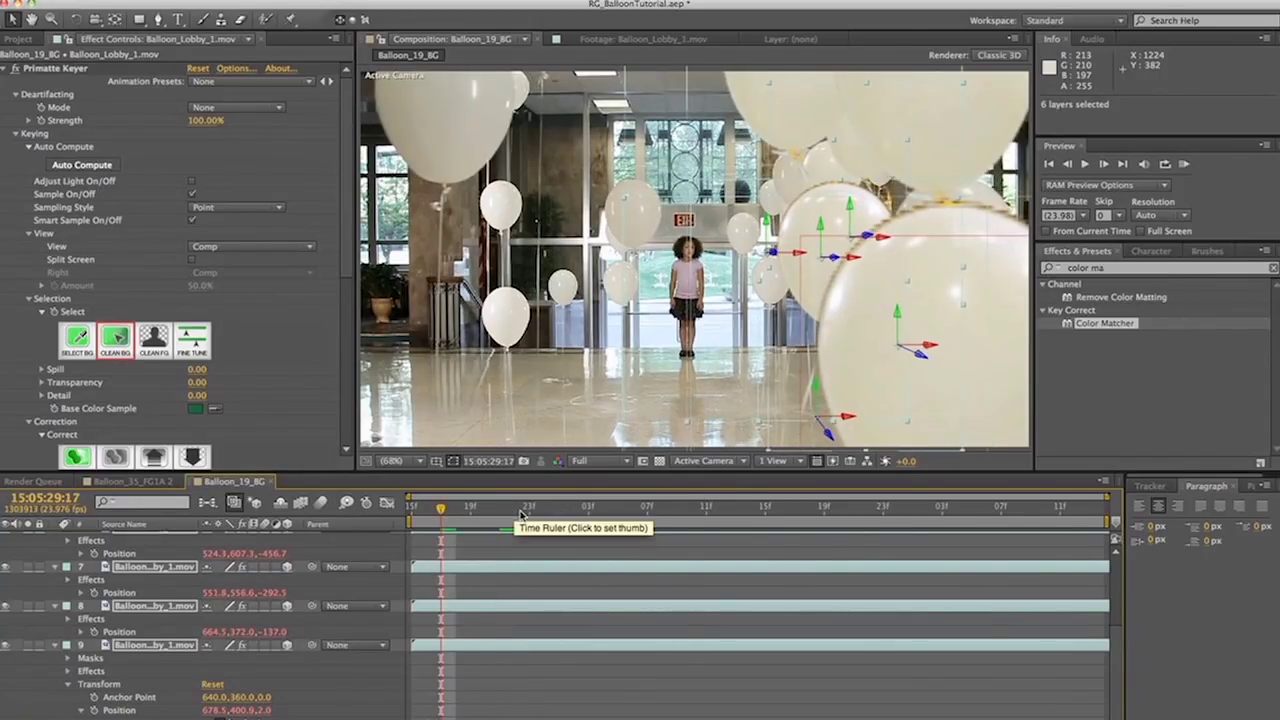
pyautogui.click(363, 689)
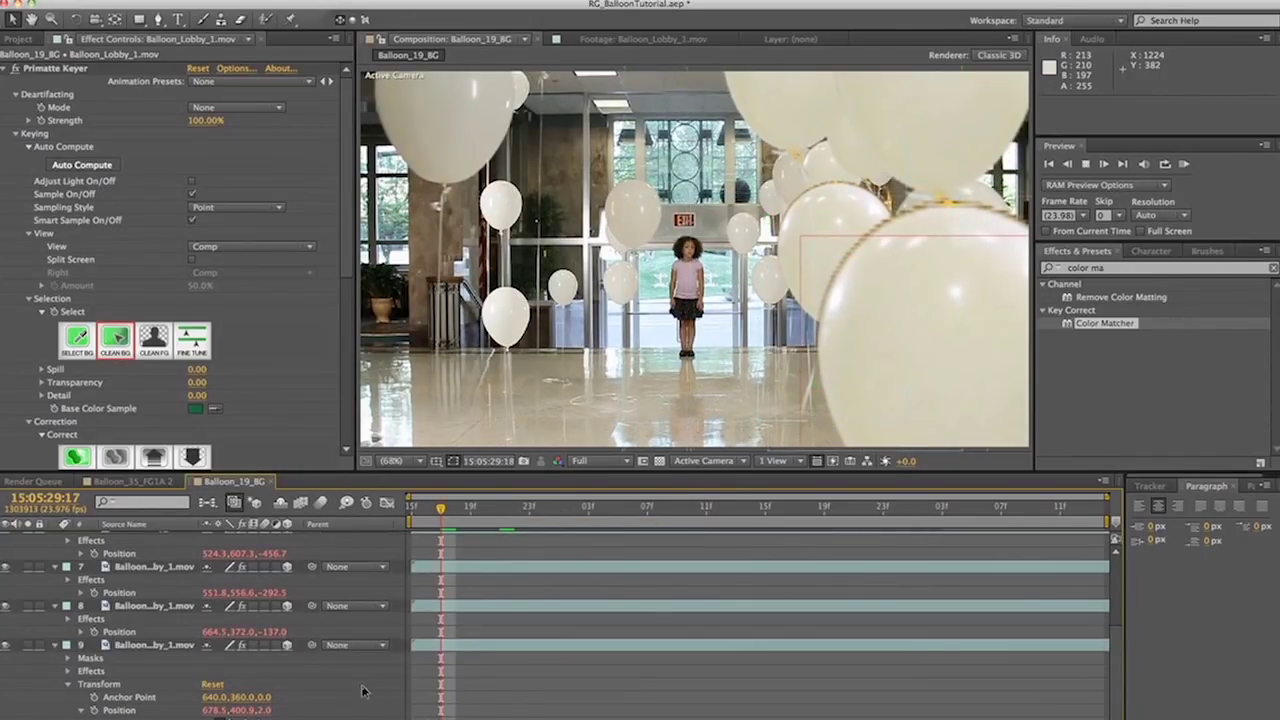
pyautogui.moveTo(445, 516); pyautogui.dragTo(603, 530)
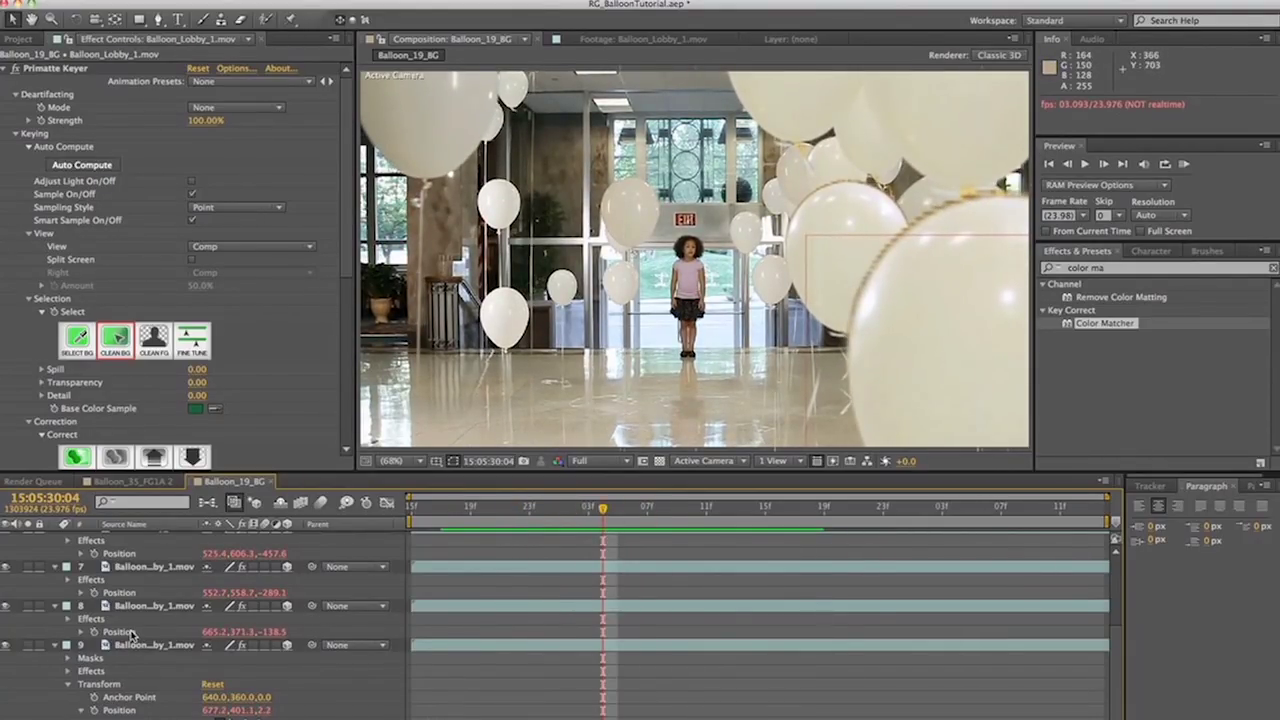
pyautogui.scroll(5, 130, 634)
# - Solo balloon layers 3 to 6 in turn, leaving layer 6 isolated over the transparency grid
pyautogui.click(143, 564)
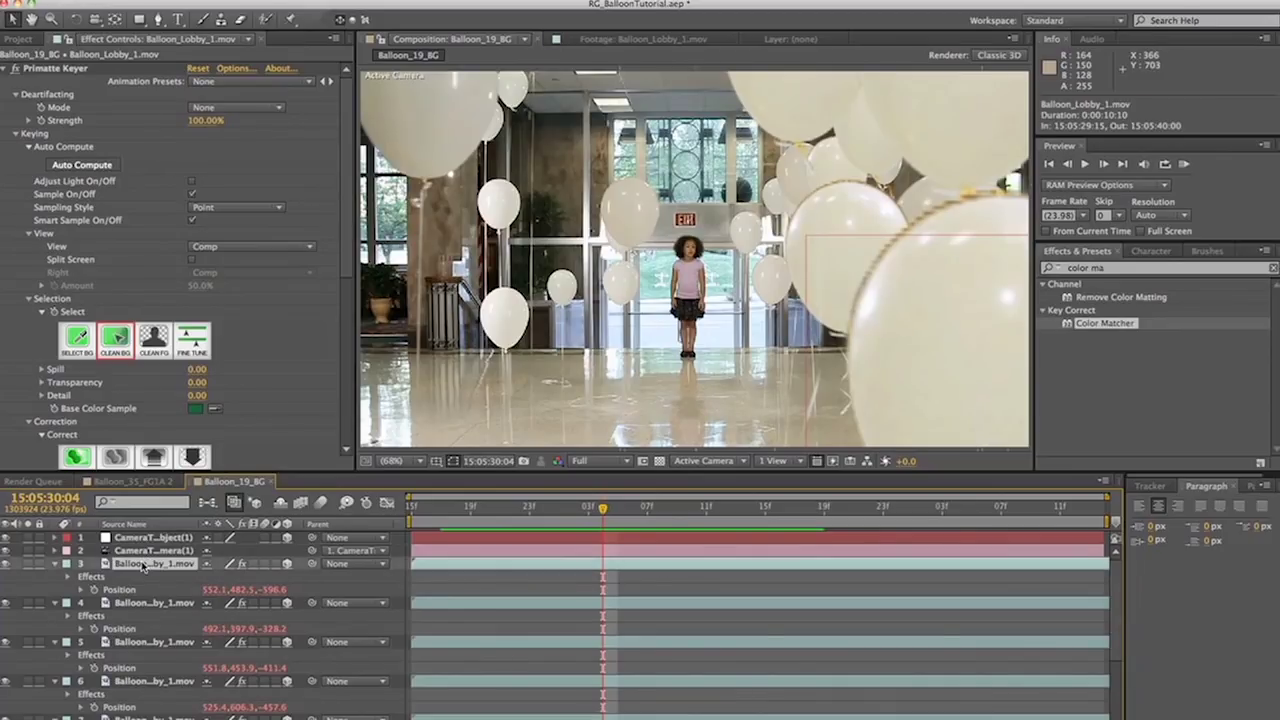
pyautogui.click(27, 564)
pyautogui.click(27, 564)
pyautogui.click(28, 603)
pyautogui.click(28, 603)
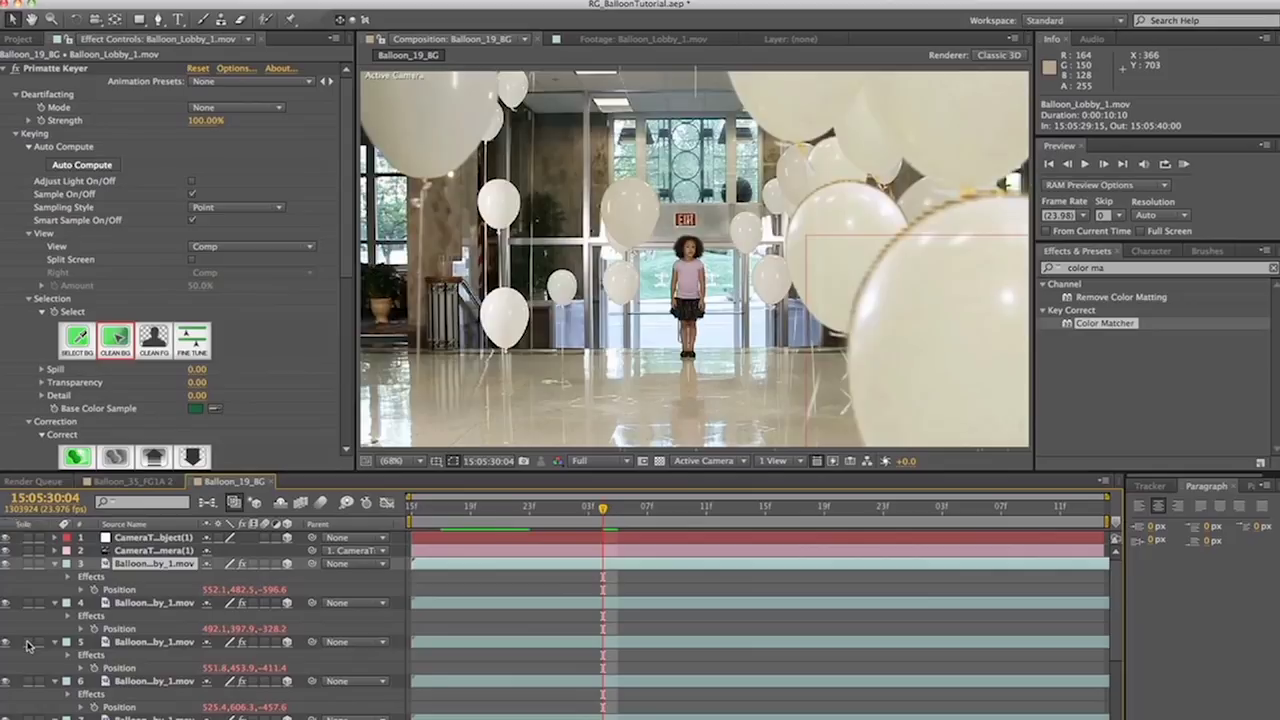
pyautogui.click(28, 642)
pyautogui.click(28, 642)
pyautogui.click(28, 681)
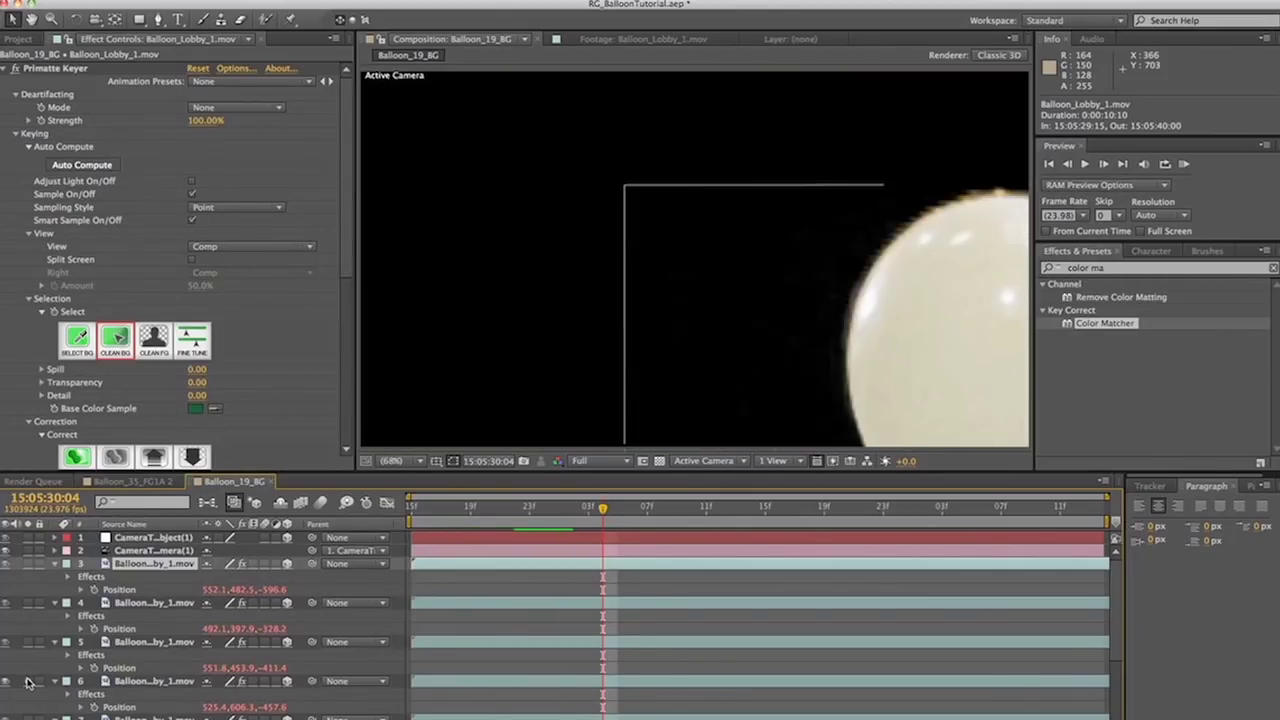
pyautogui.click(28, 681)
pyautogui.click(28, 681)
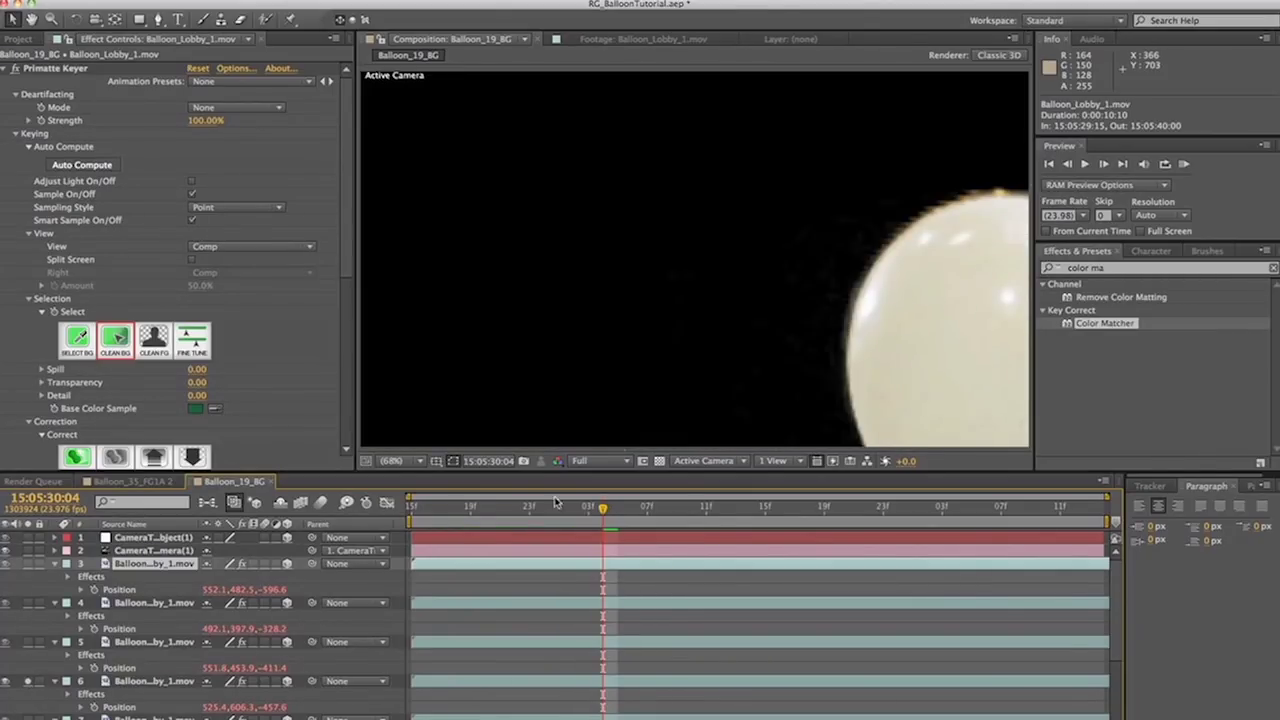
pyautogui.click(659, 462)
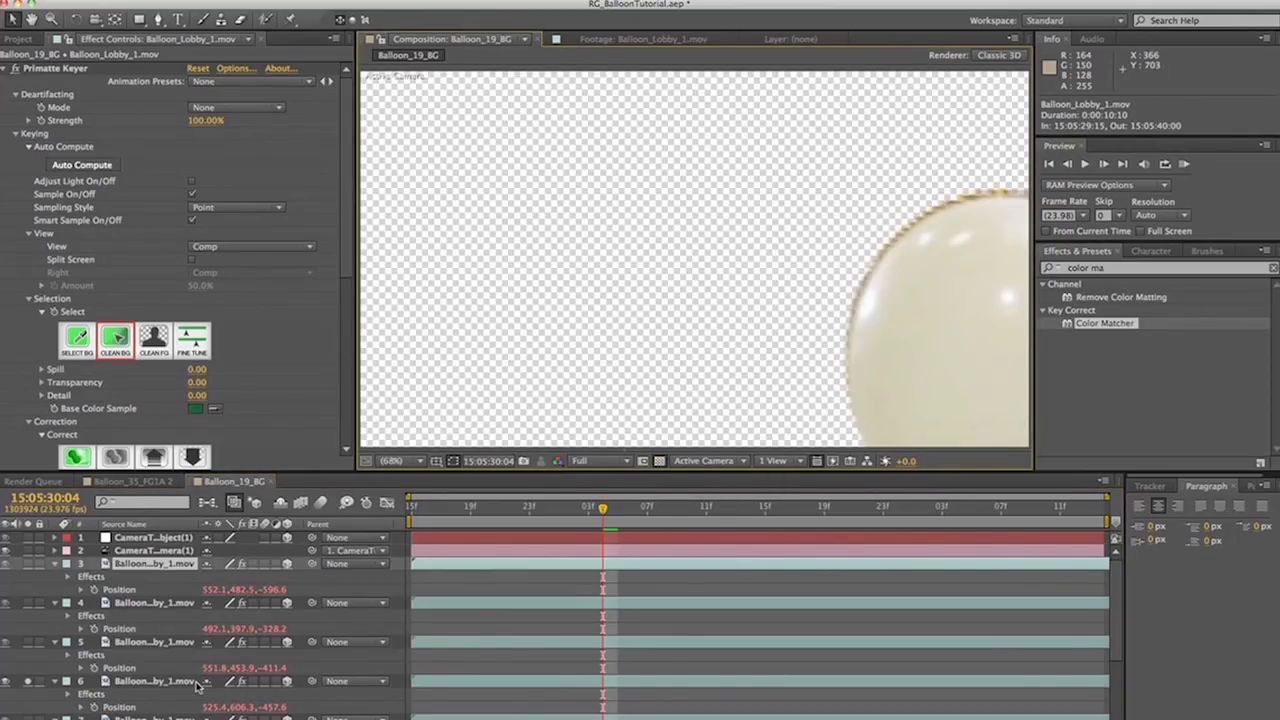
# - Use Primatte's CLEAN BG on layer 6 to remove noise along the balloon's top edge
pyautogui.click(152, 681)
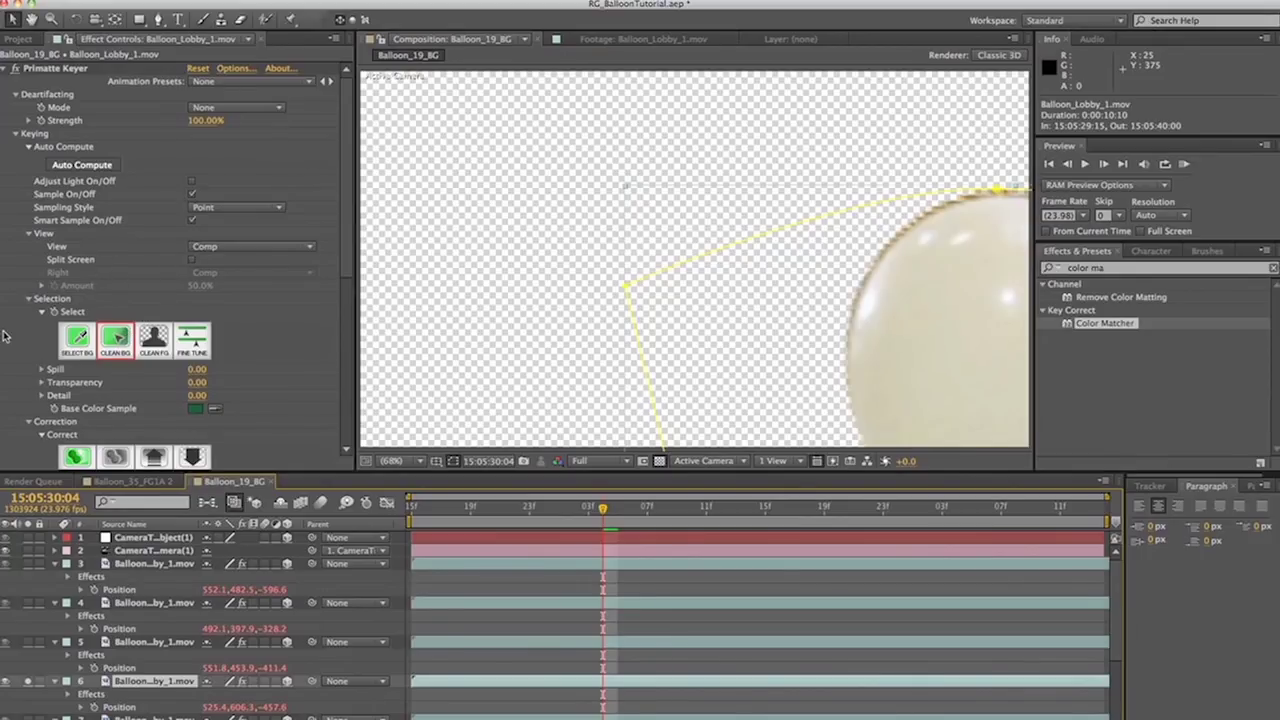
pyautogui.click(115, 340)
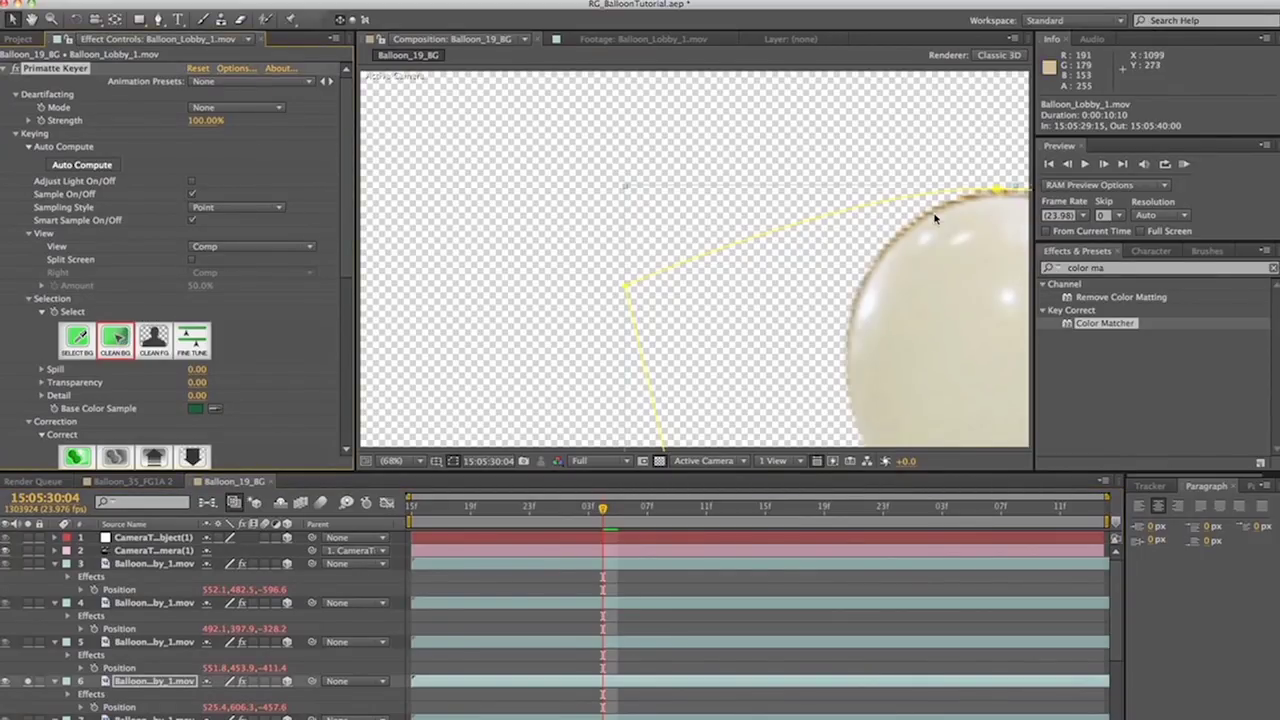
pyautogui.scroll(1, 935, 218)
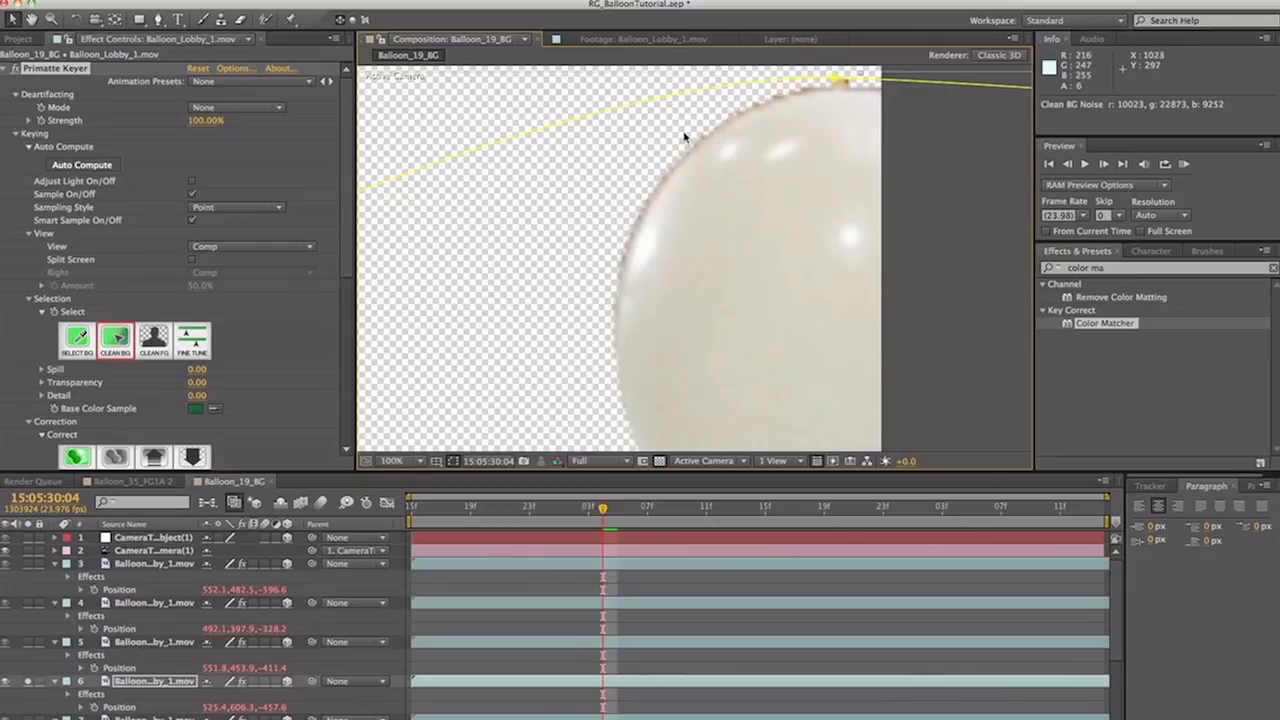
pyautogui.moveTo(822, 88); pyautogui.dragTo(797, 92)
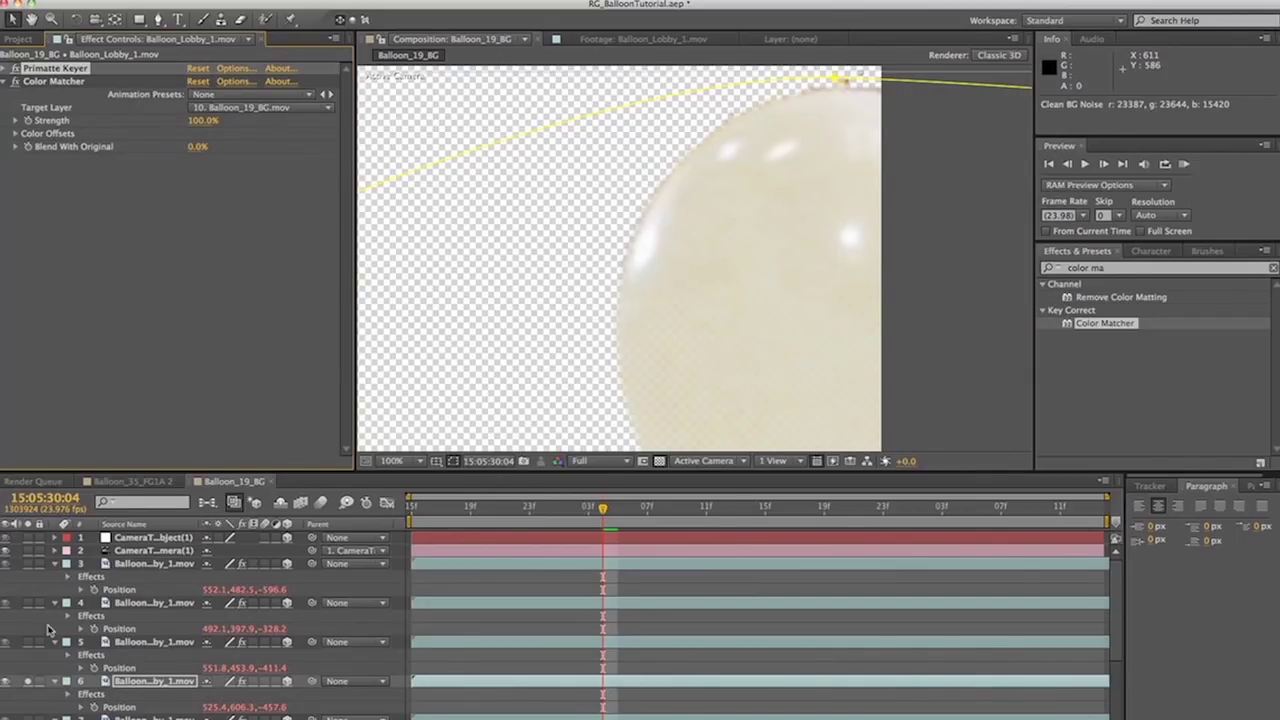
# - Turn off solo, select then deselect balloon layers 3–9, and step back to an earlier frame
pyautogui.click(33, 681)
pyautogui.click(143, 566)
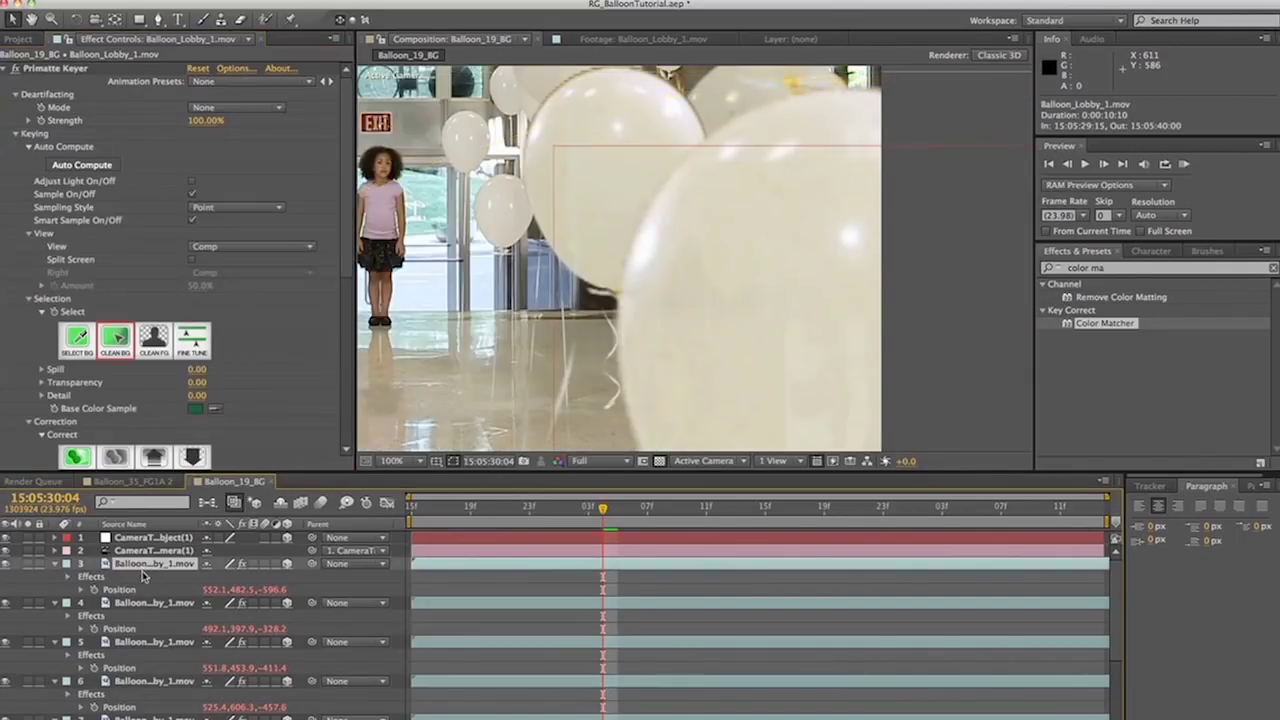
pyautogui.scroll(-5, 142, 575)
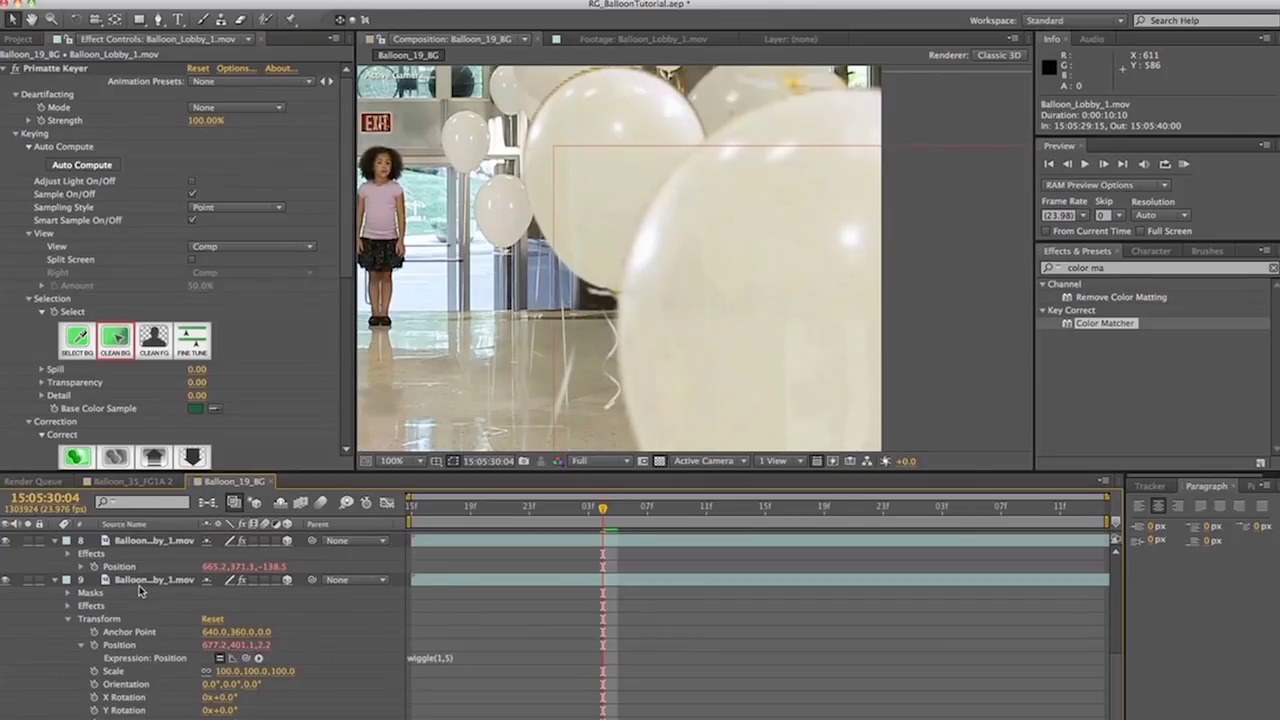
pyautogui.keyDown('shift'); pyautogui.click(140, 584); pyautogui.keyUp('shift')
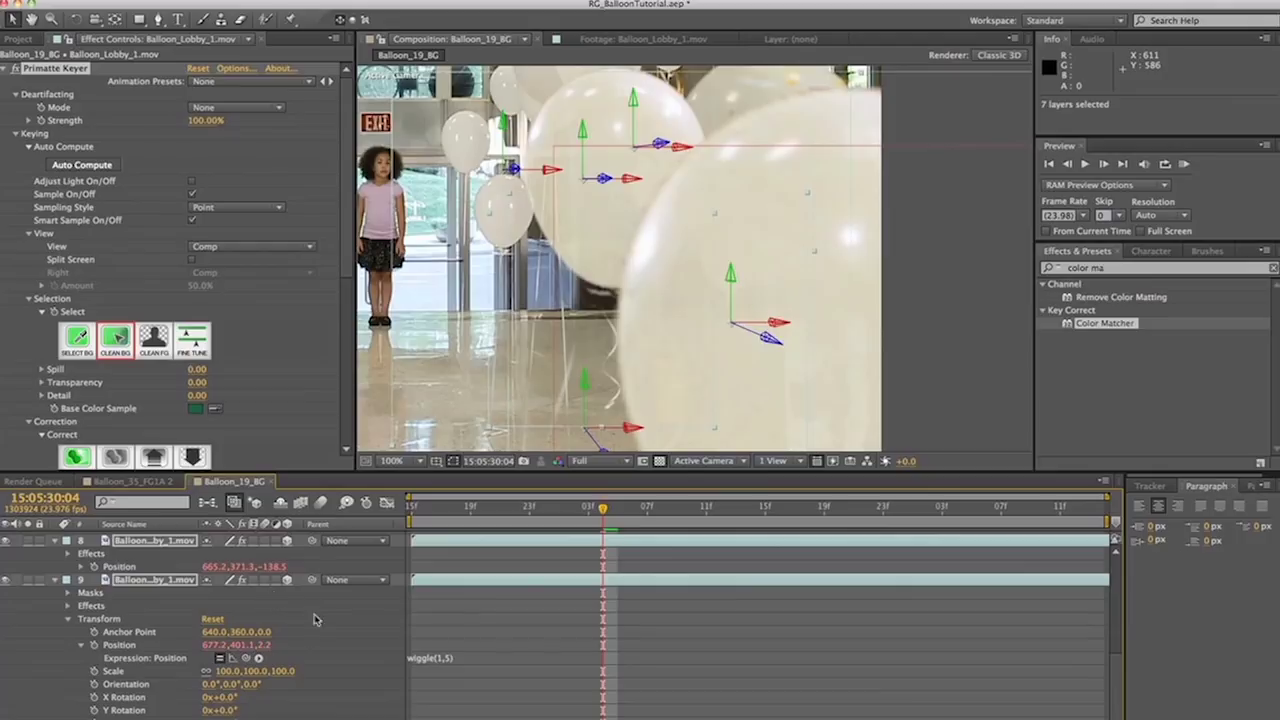
pyautogui.press('F2')
pyautogui.moveTo(571, 525); pyautogui.dragTo(500, 520)
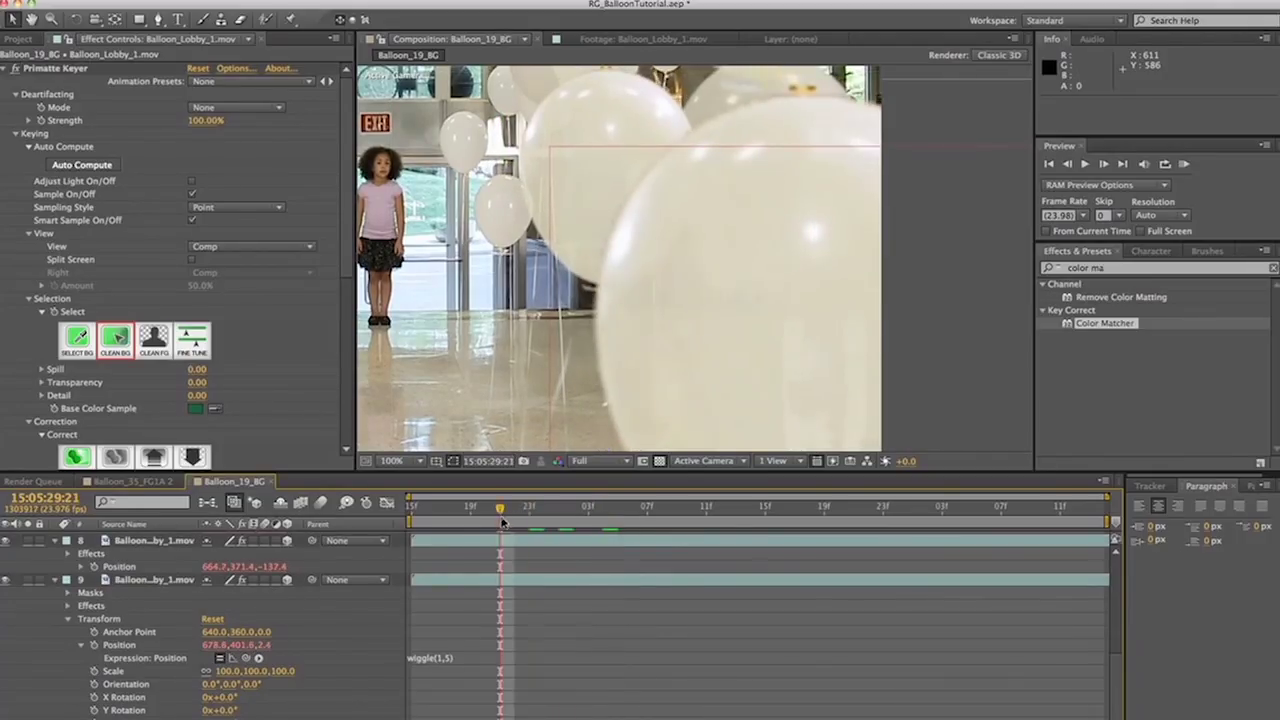
# - Set the viewer magnification to Fit and preview the balloons a few frames later
pyautogui.click(398, 462)
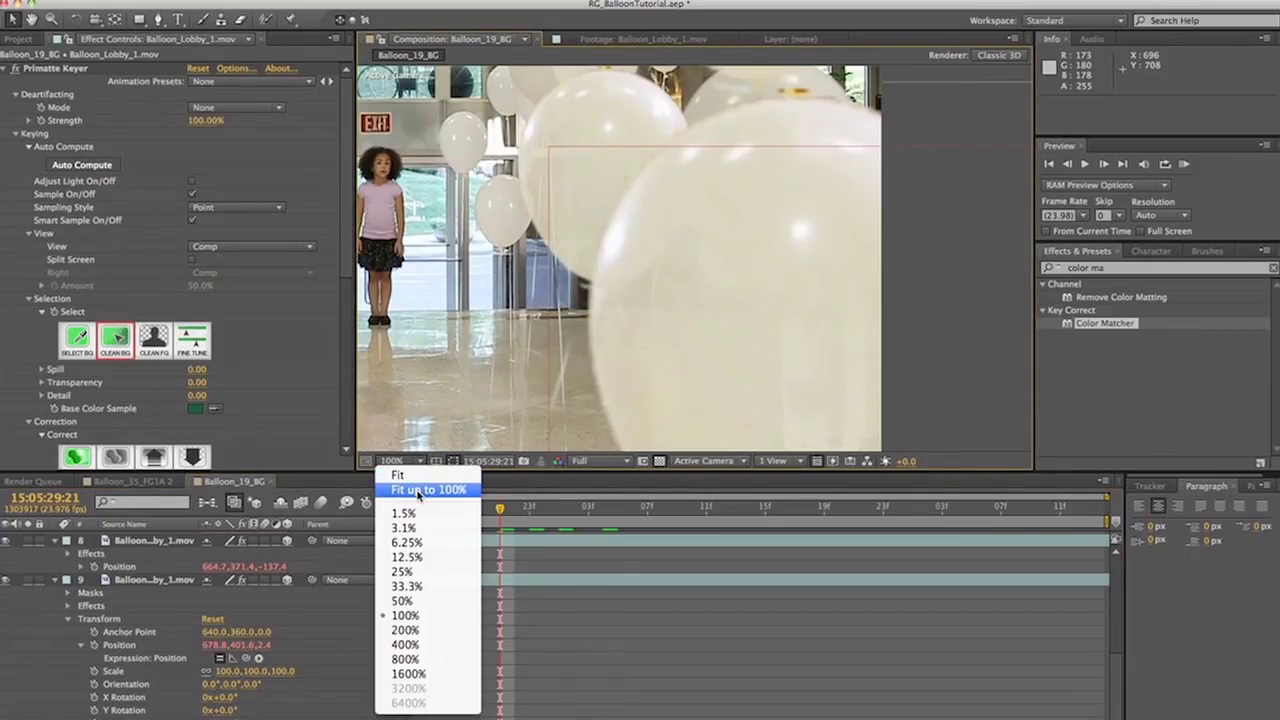
pyautogui.click(418, 491)
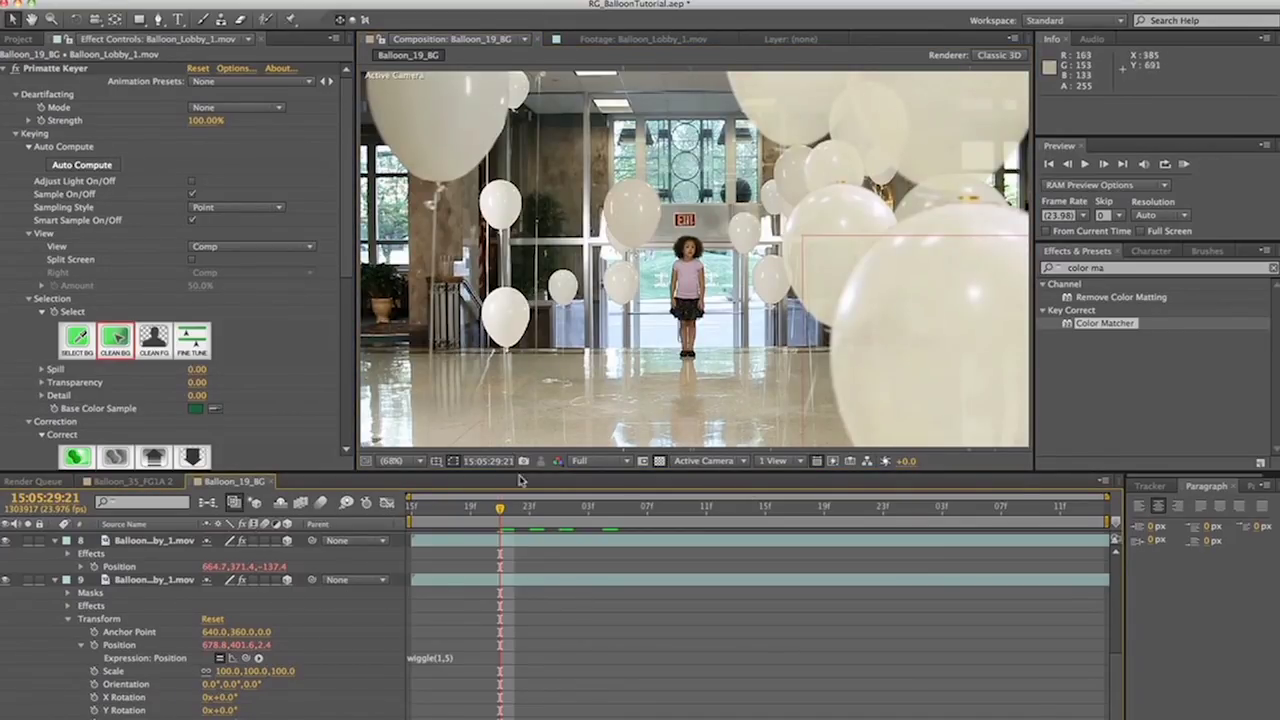
pyautogui.moveTo(500, 508)
pyautogui.mouseDown()
pyautogui.moveTo(586, 530)
pyautogui.moveTo(485, 528)
pyautogui.mouseUp()
pyautogui.scroll(5, 152, 600)
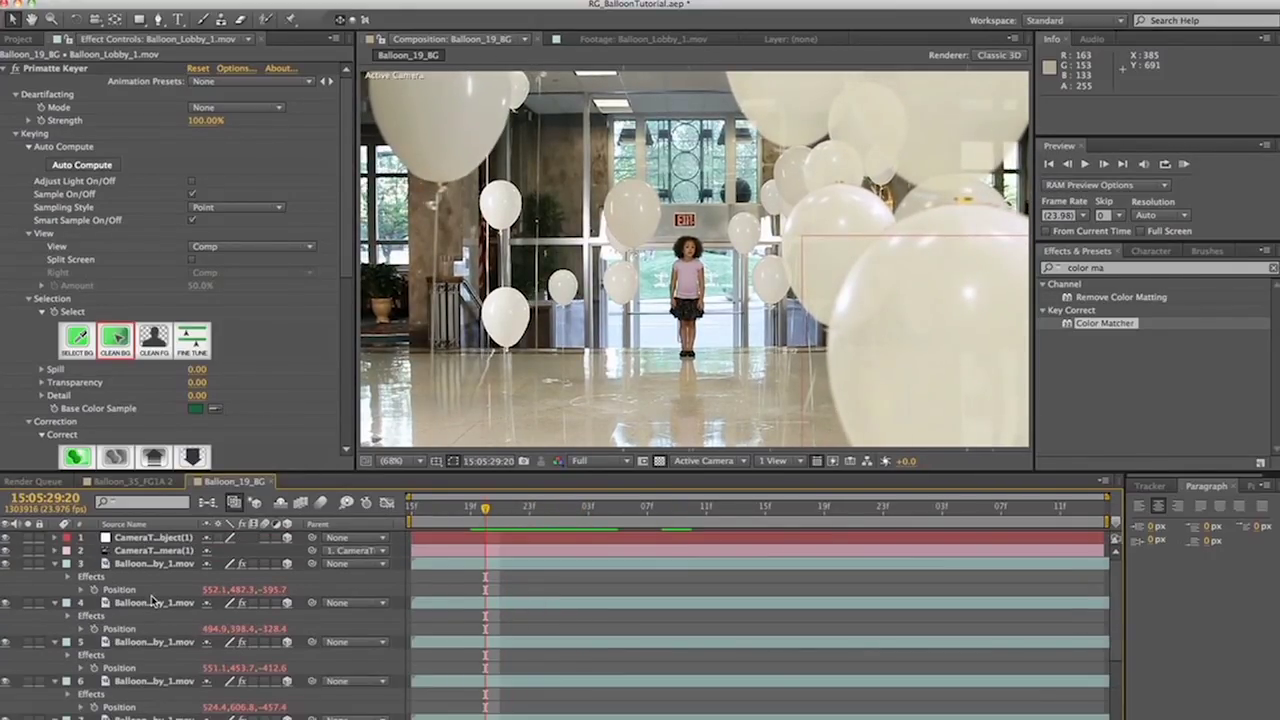
pyautogui.click(145, 566)
# - Show only the layers' Position, review later frames, and return to the clip's first frame
pyautogui.press('p')
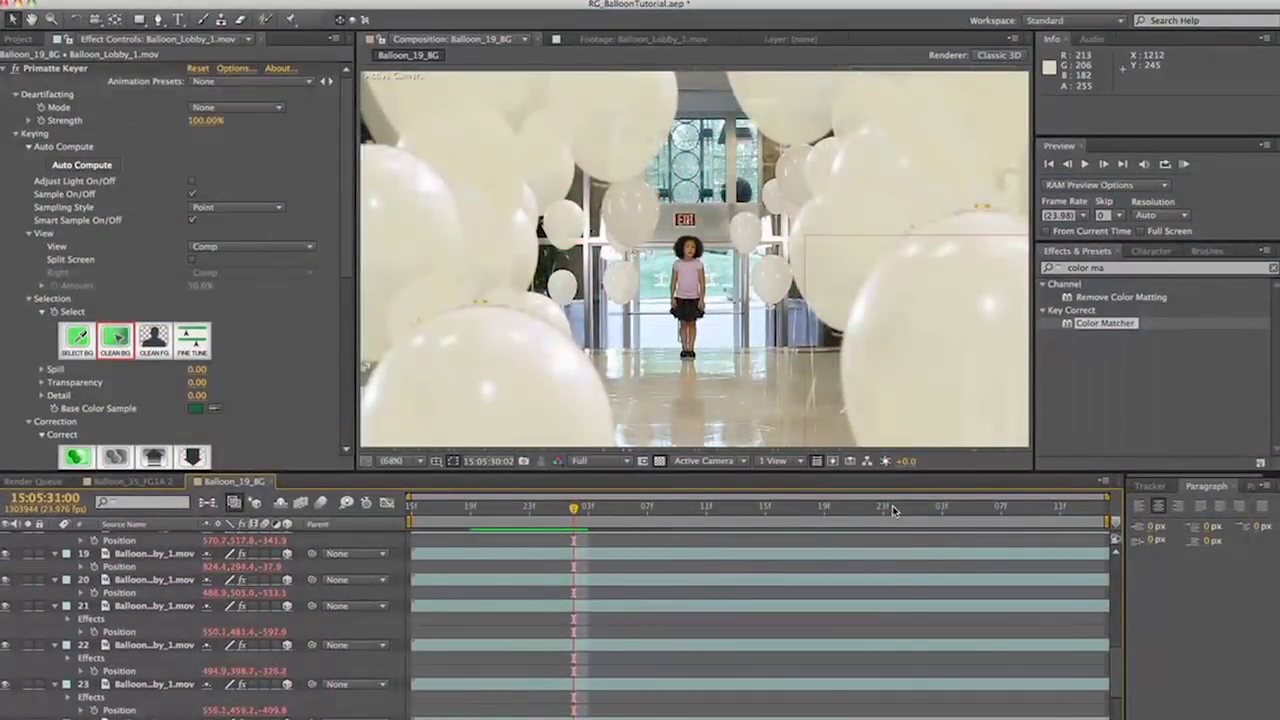
pyautogui.click(895, 509)
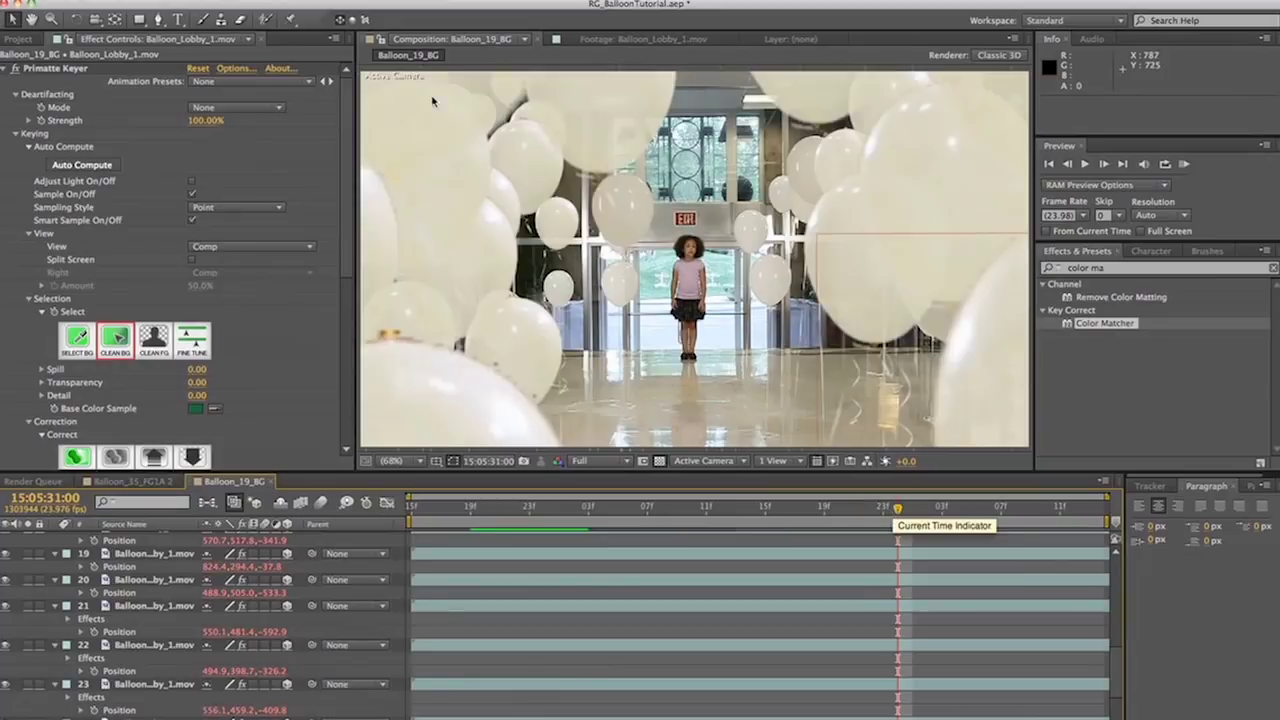
pyautogui.click(300, 0)
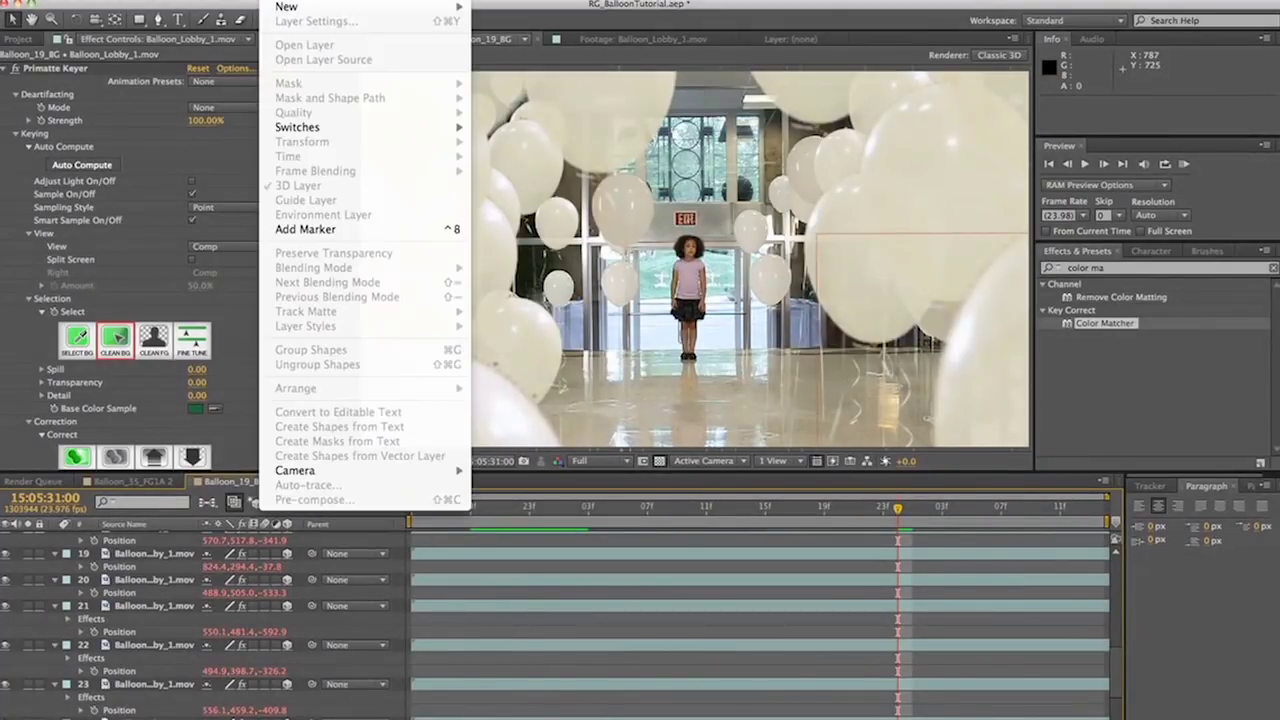
pyautogui.click(681, 502)
pyautogui.click(690, 507)
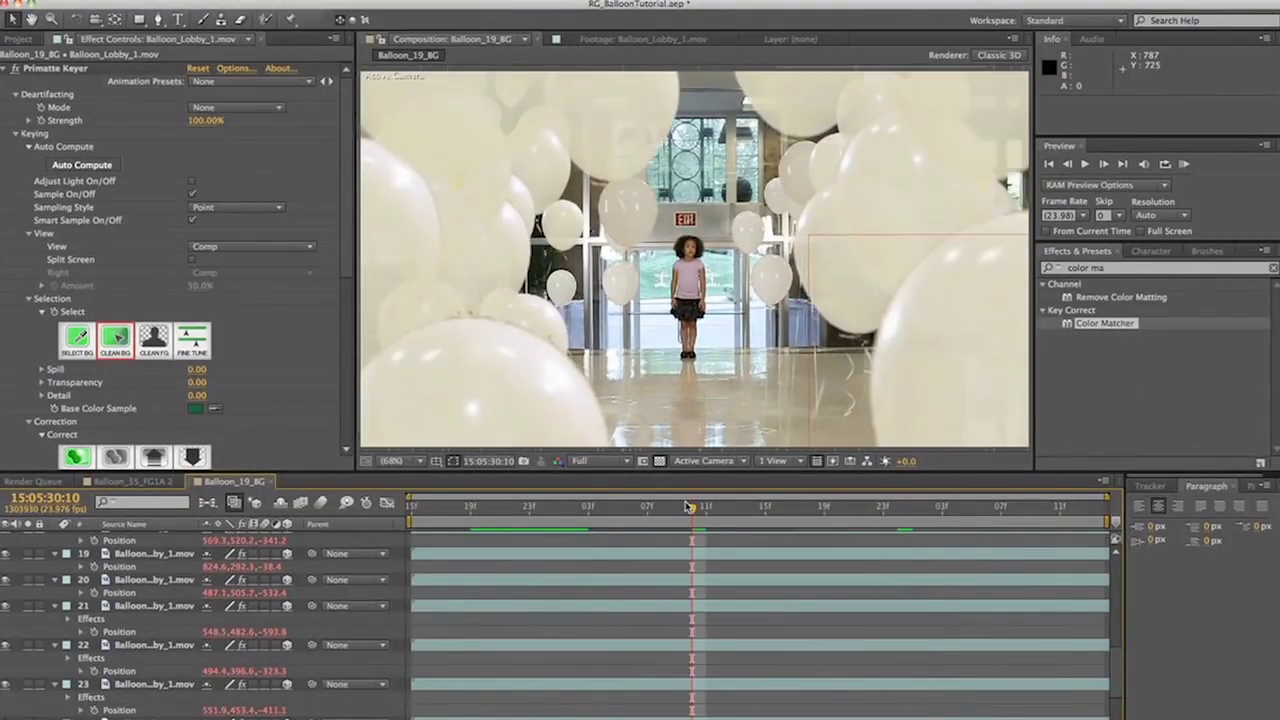
pyautogui.click(415, 507)
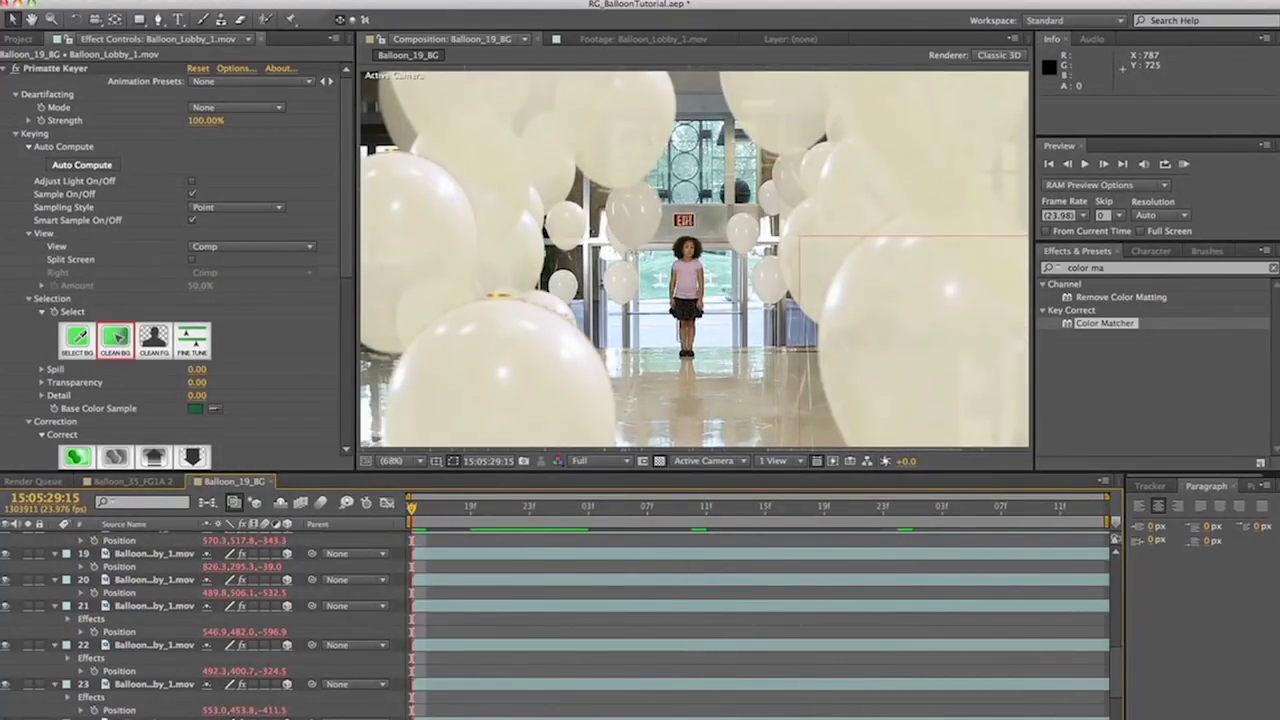
pyautogui.click(290, 2)
# - Add a new adjustment layer and rename it Looks
pyautogui.moveTo(292, 6)
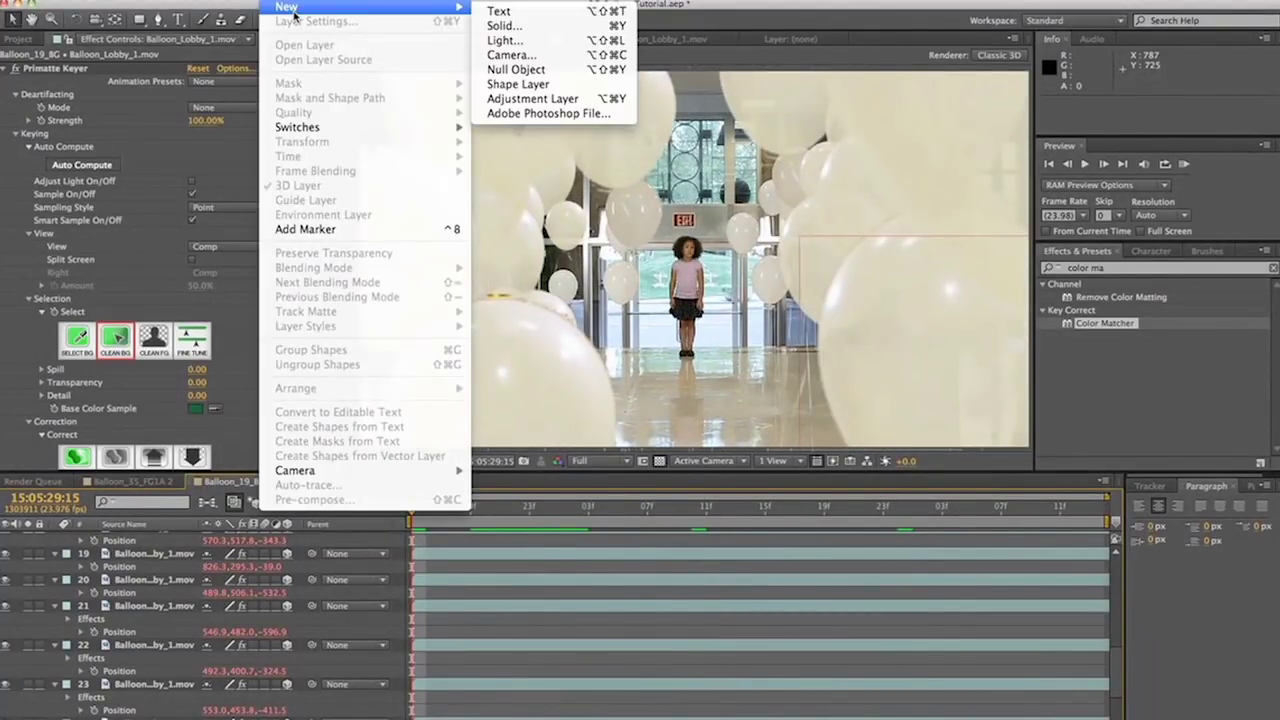
pyautogui.click(533, 99)
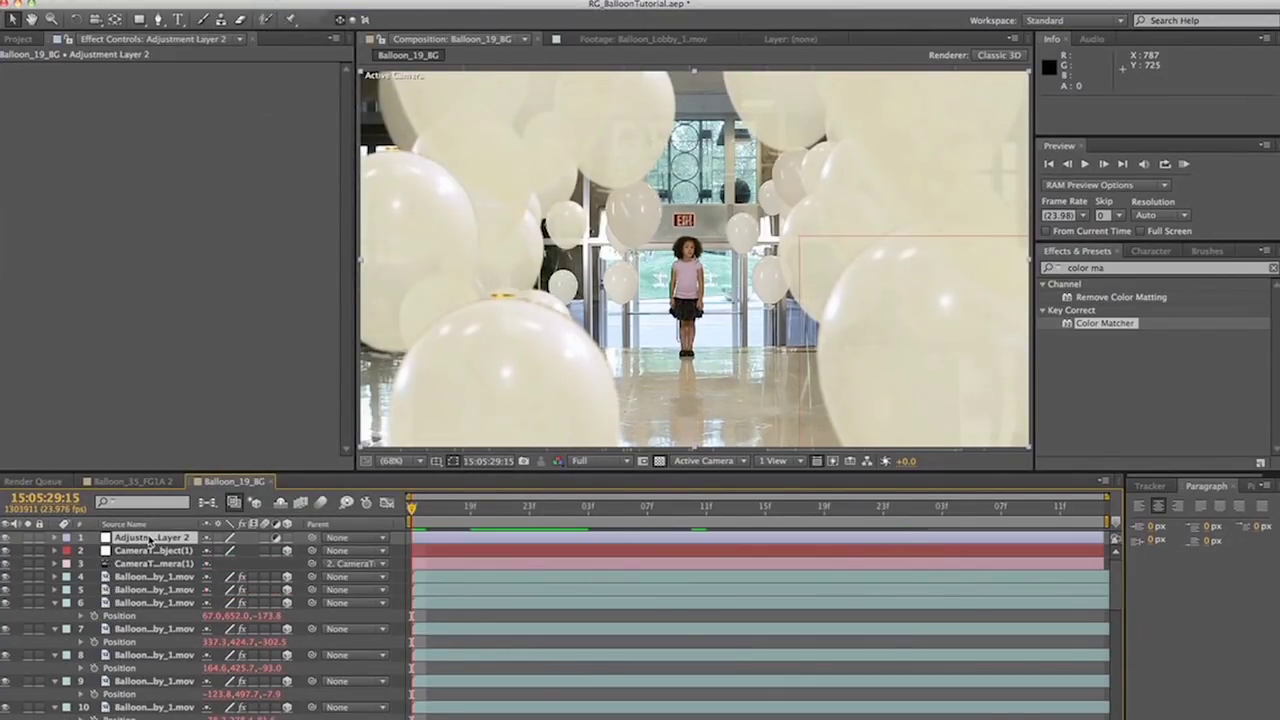
pyautogui.rightClick(150, 537)
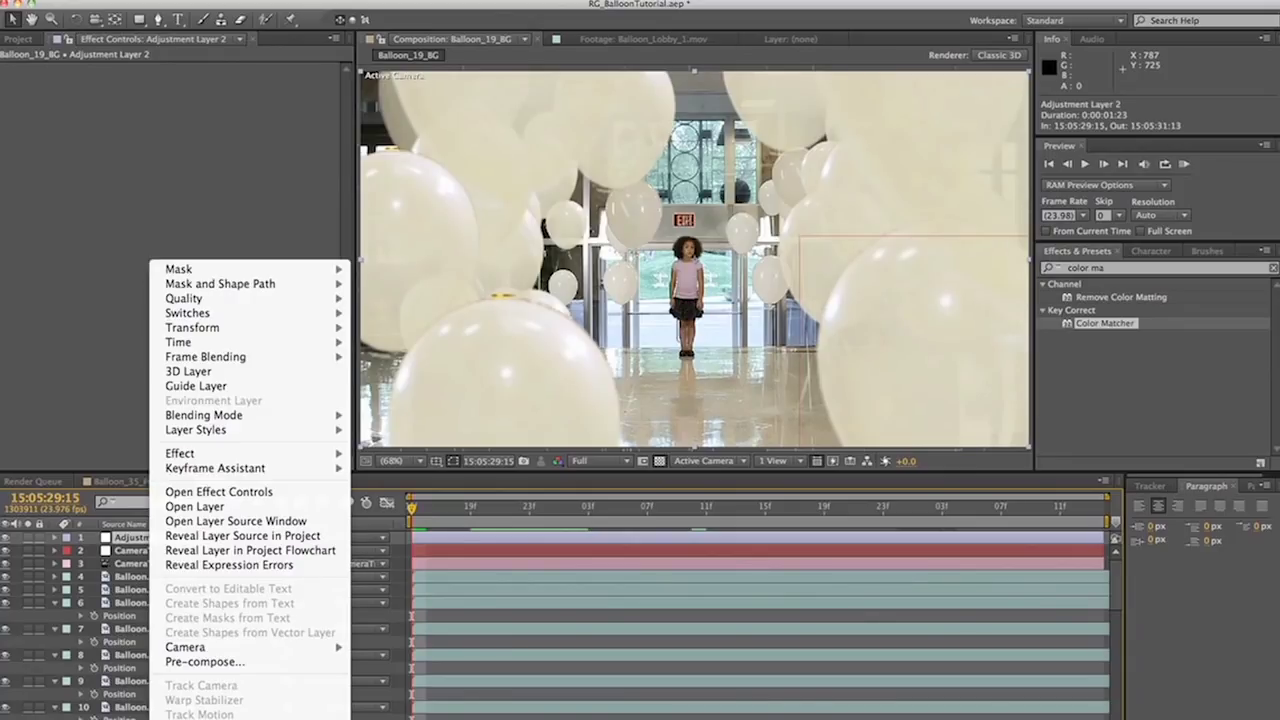
pyautogui.press('Escape')
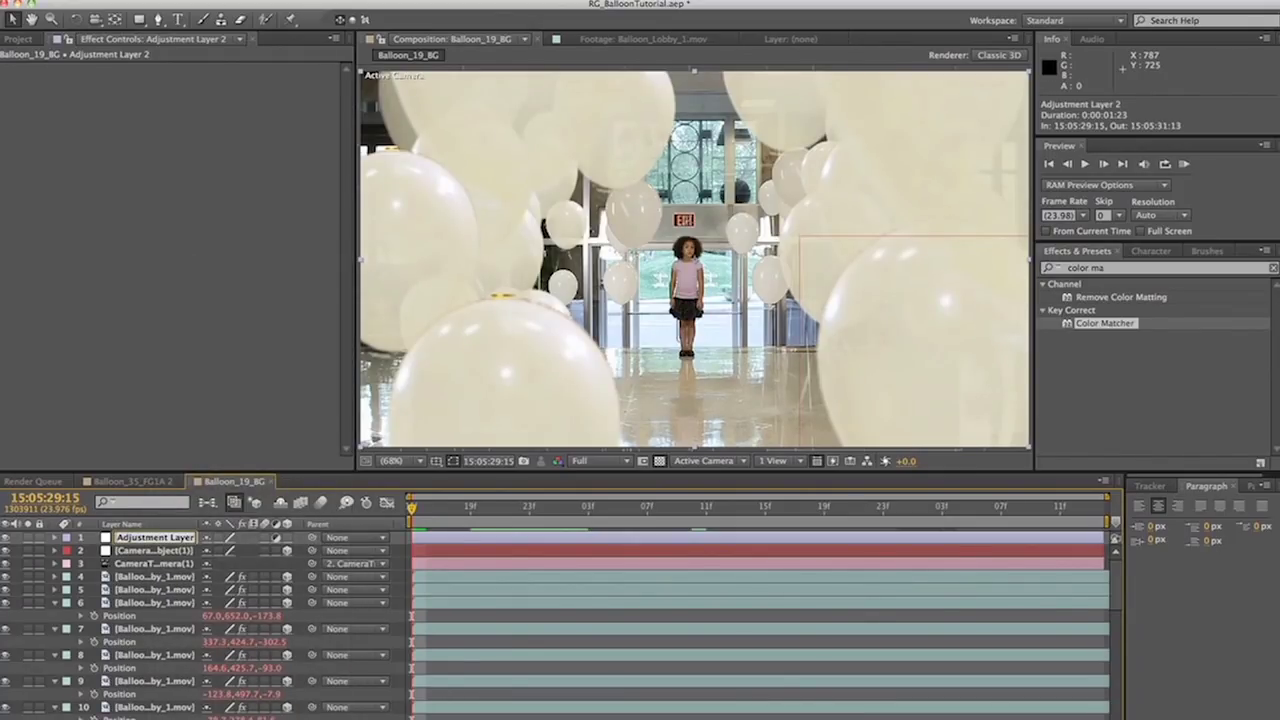
pyautogui.write('Looks')
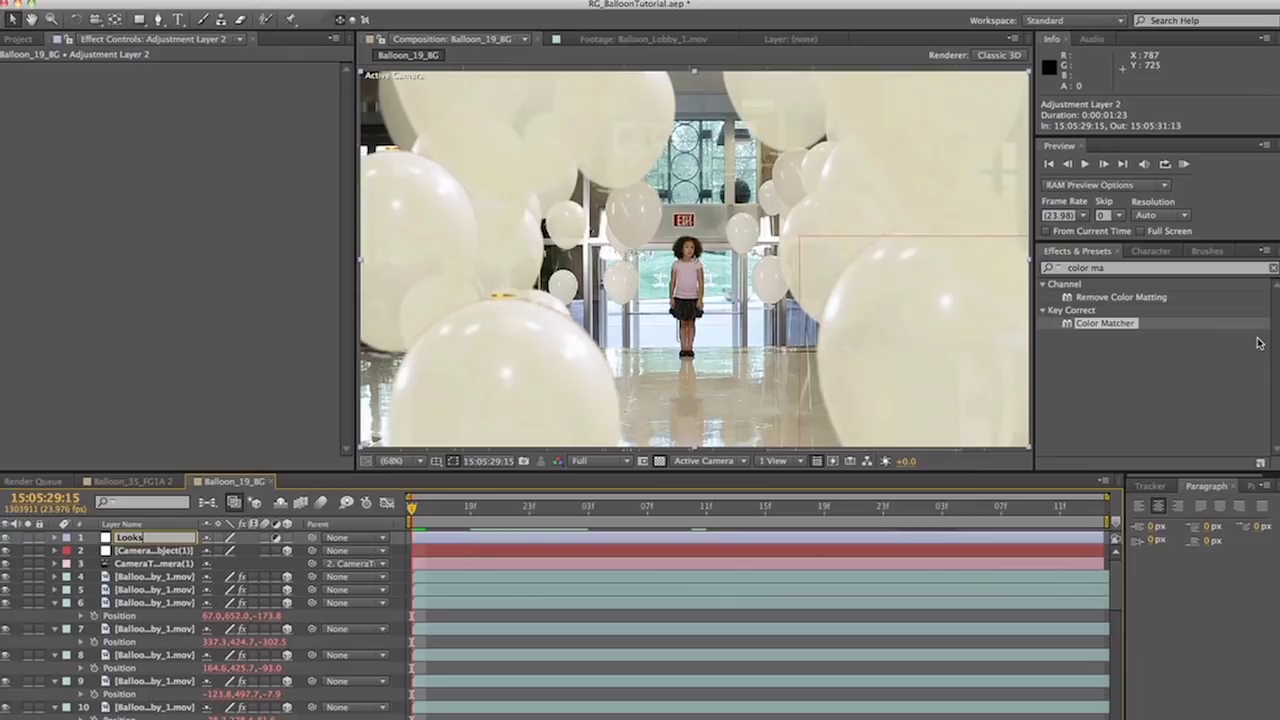
pyautogui.press('Return')
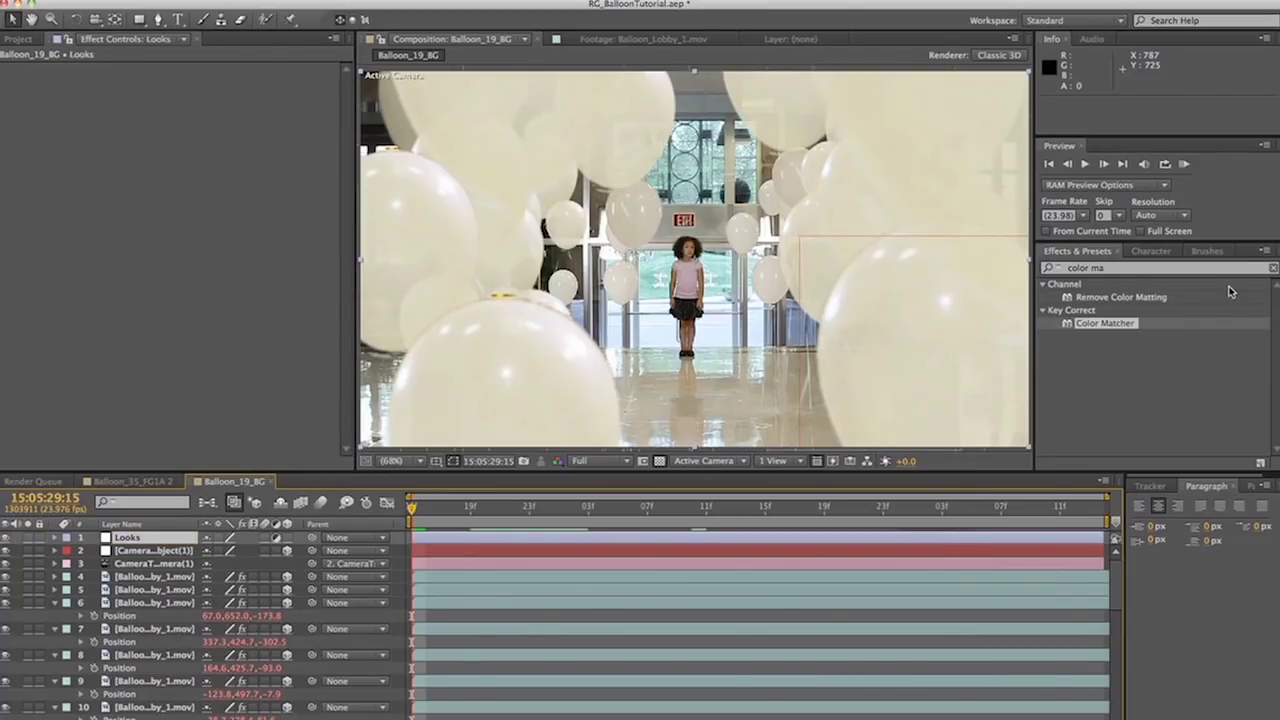
# - Apply the Magic Bullet Looks effect to the Looks layer and open its editor
pyautogui.click(1122, 268)
pyautogui.write('looks')
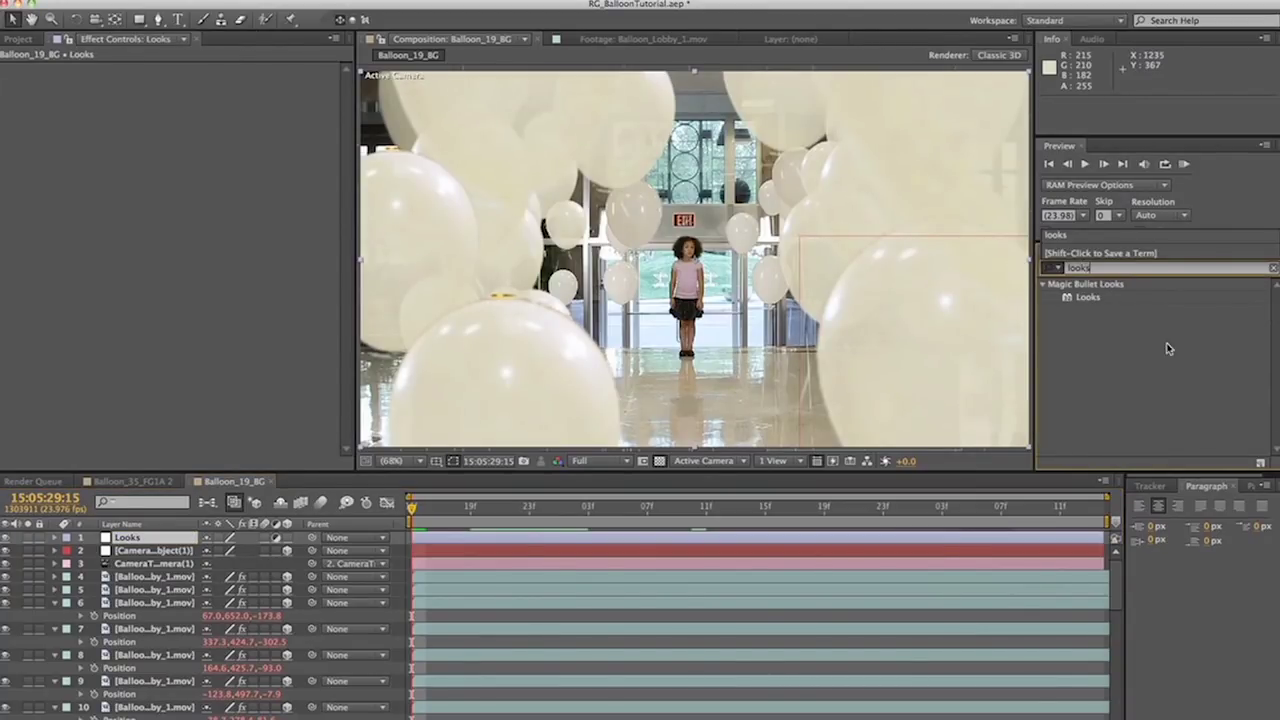
pyautogui.moveTo(1089, 300); pyautogui.dragTo(120, 538)
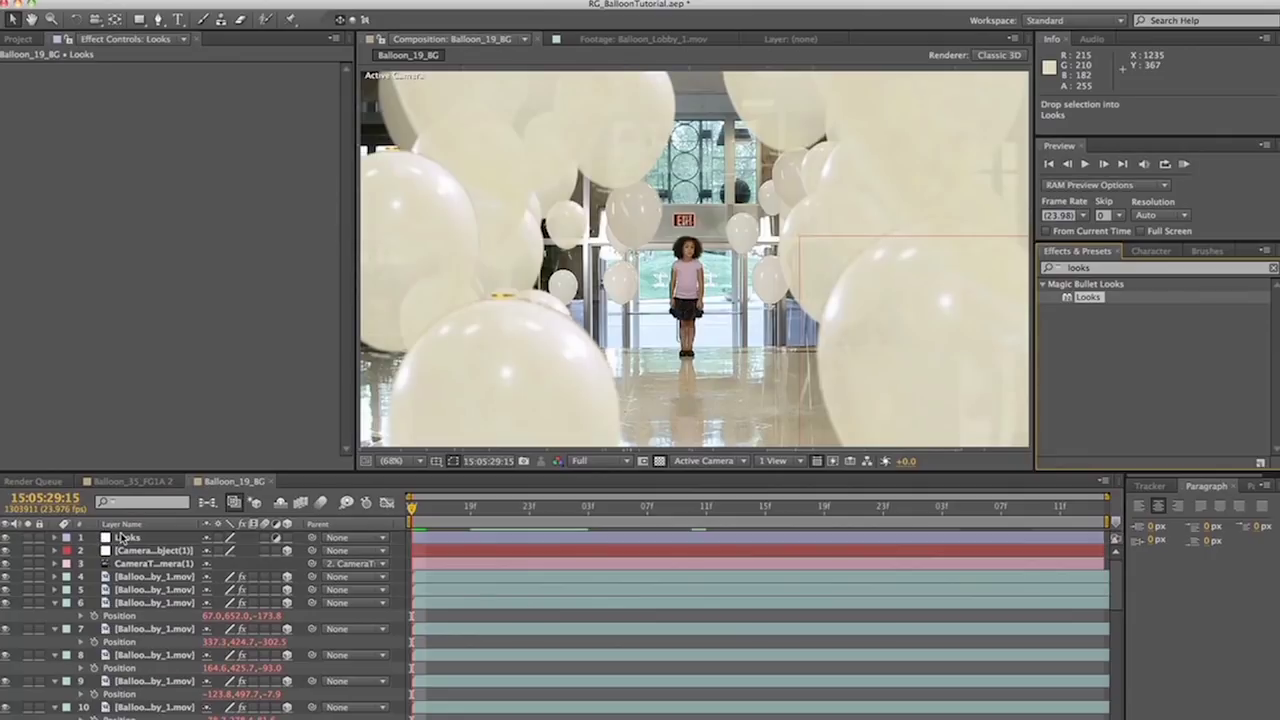
pyautogui.moveTo(110, 242); pyautogui.dragTo(134, 262)
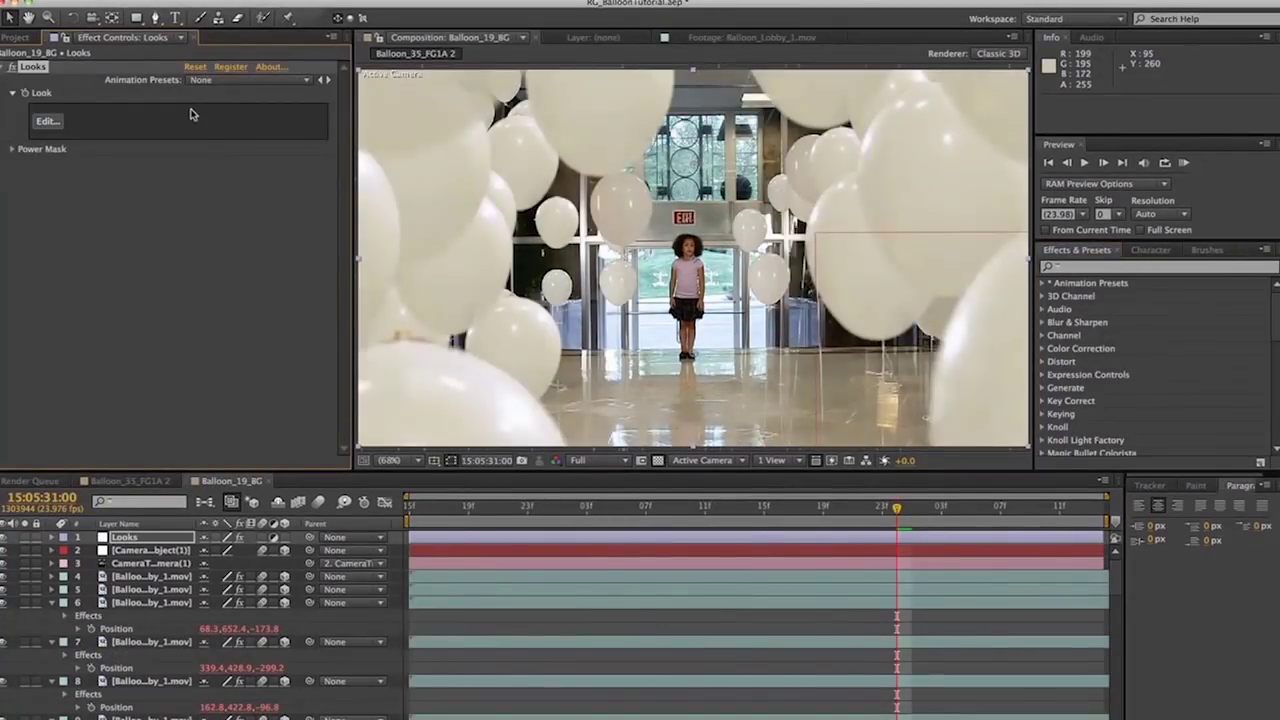
pyautogui.click(47, 122)
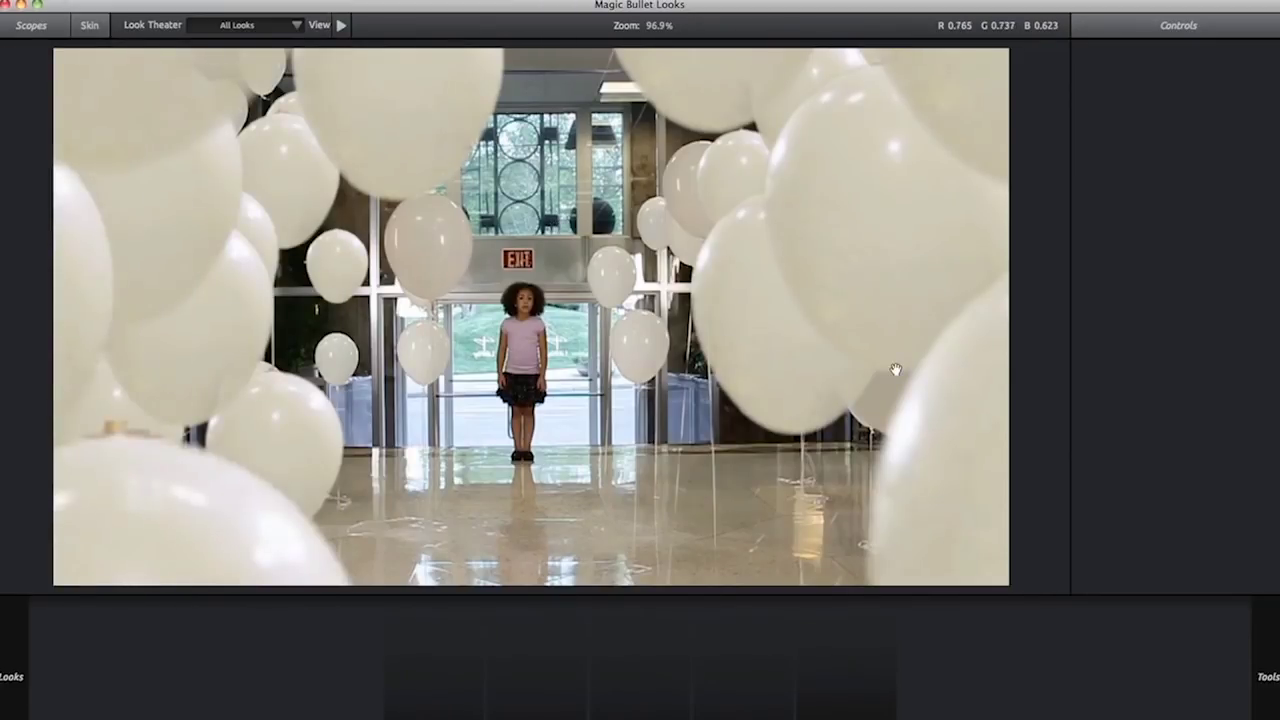
# - Add a Lens Vignette, widen it toward the corners, and shift its centre down toward the girl
pyautogui.moveTo(1257, 369)
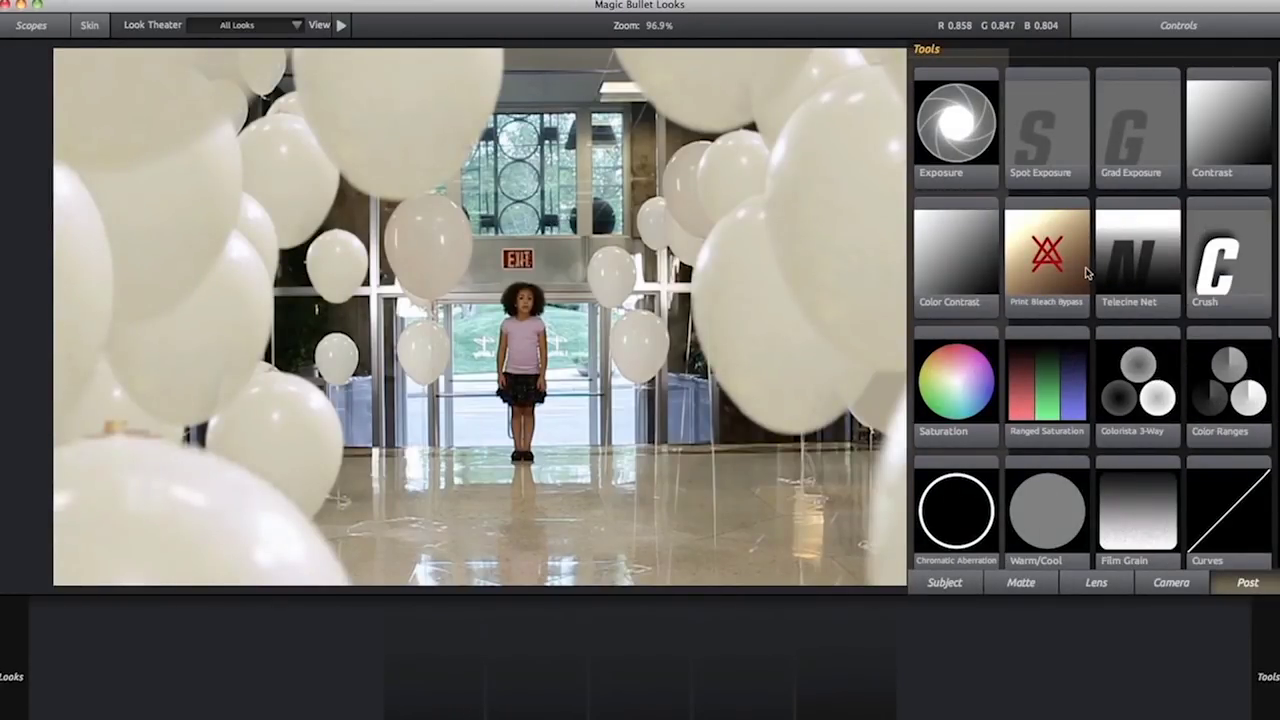
pyautogui.click(1094, 580)
pyautogui.moveTo(1210, 167); pyautogui.dragTo(593, 289)
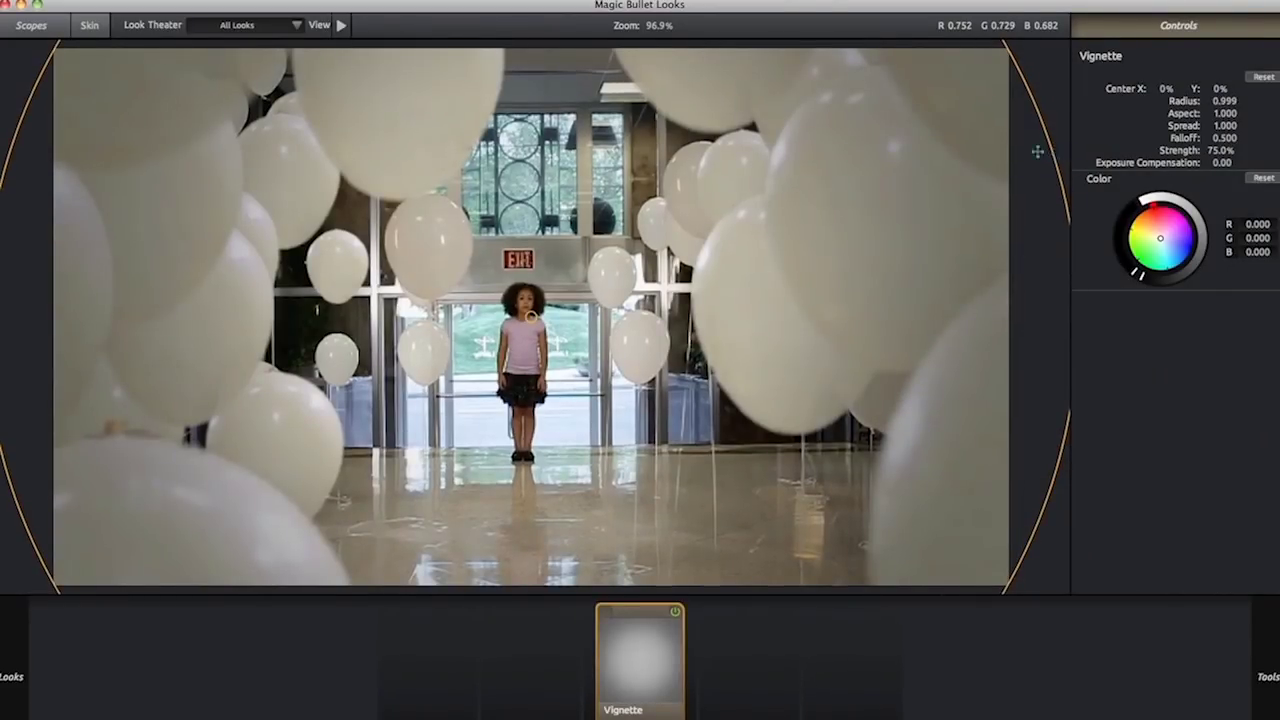
pyautogui.moveTo(1034, 149); pyautogui.dragTo(989, 167)
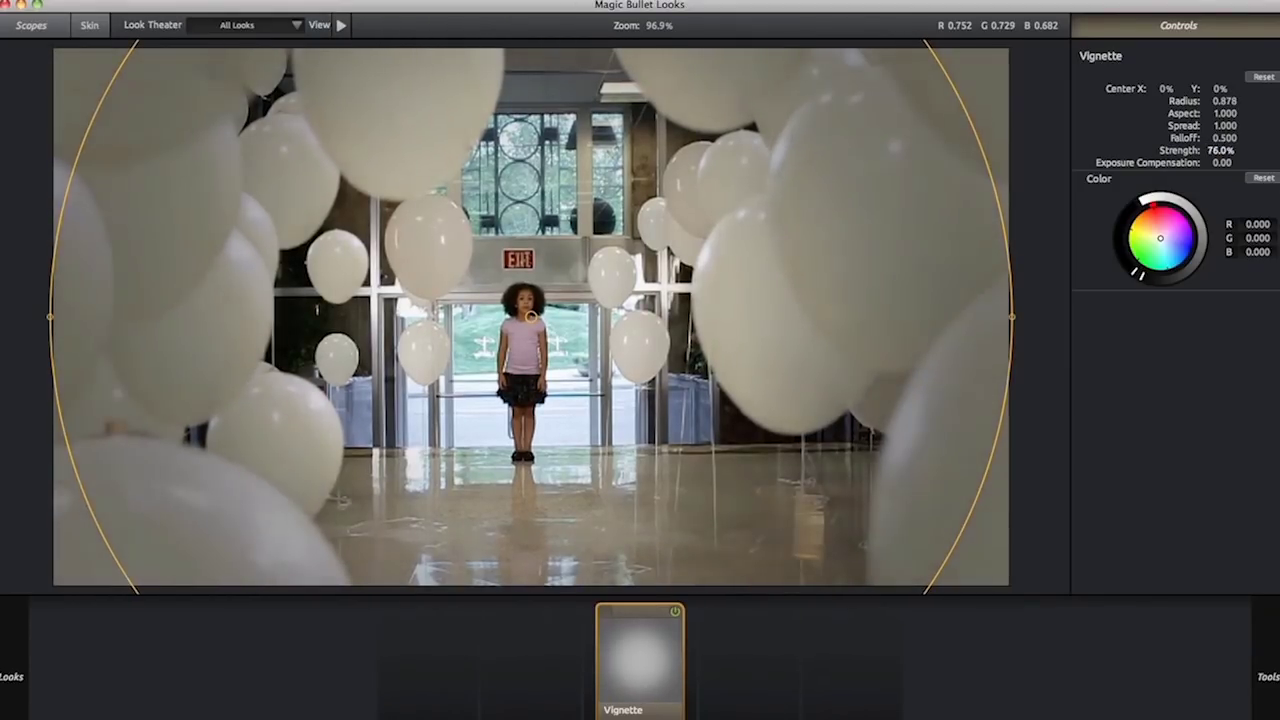
pyautogui.moveTo(963, 97); pyautogui.dragTo(1012, 89)
pyautogui.moveTo(533, 318)
pyautogui.mouseDown()
pyautogui.moveTo(546, 318)
pyautogui.moveTo(516, 324)
pyautogui.moveTo(527, 320)
pyautogui.mouseUp()
pyautogui.moveTo(628, 260); pyautogui.dragTo(628, 287)
# - Add a Diffusion glow from the Matte tools to the look
pyautogui.moveTo(1267, 676)
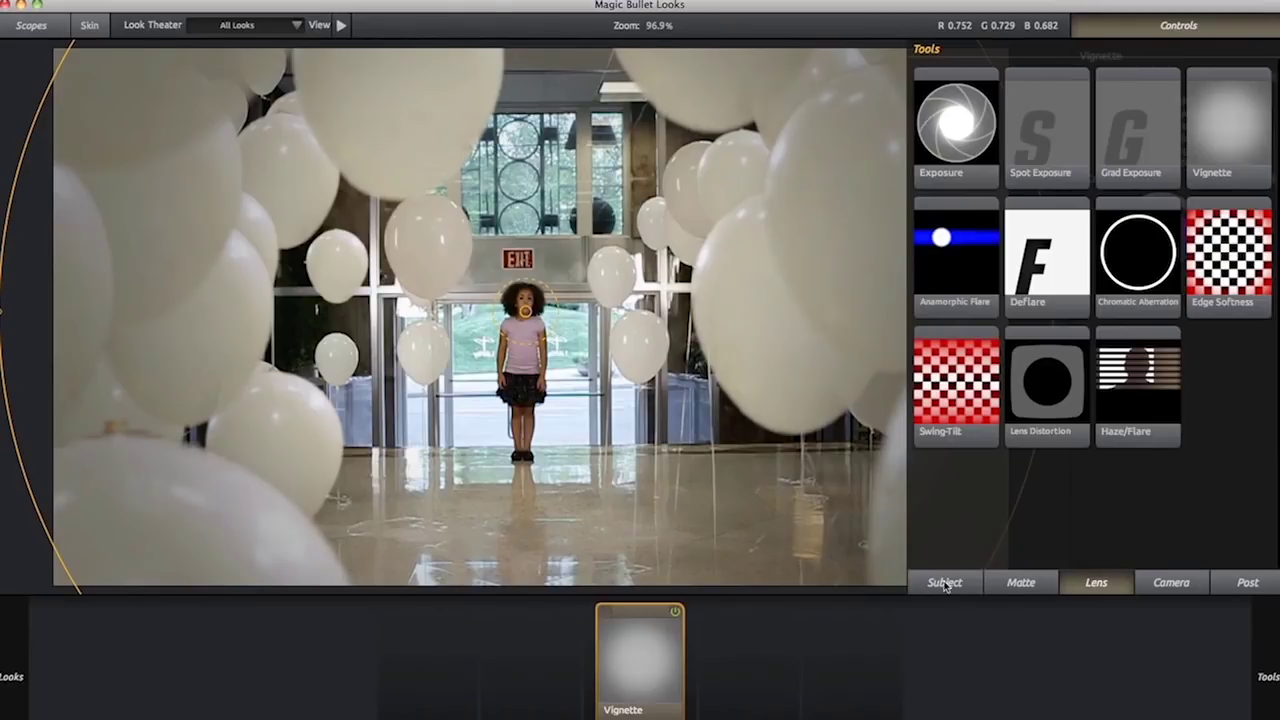
pyautogui.click(1021, 582)
pyautogui.moveTo(1215, 176); pyautogui.dragTo(515, 640)
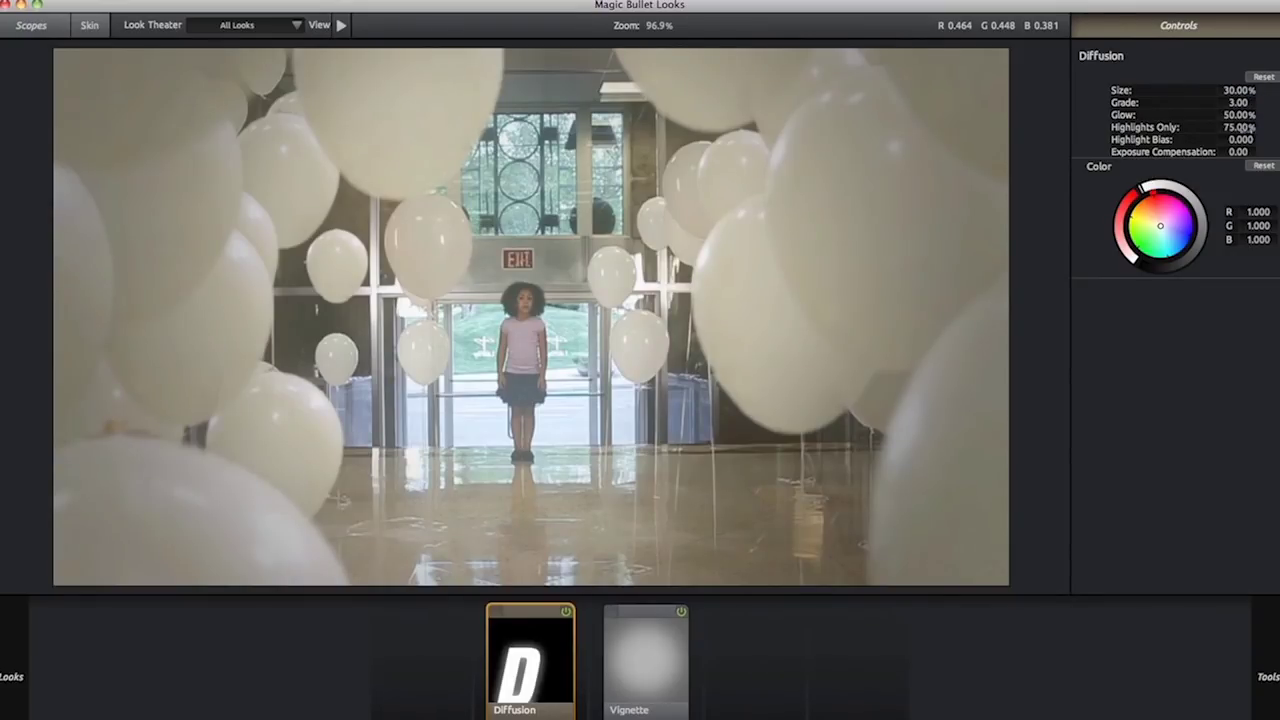
# - Limit Diffusion more to highlights, lower its Grade to 2.63, and compare it on and off
pyautogui.moveTo(1240, 127); pyautogui.dragTo(1215, 90)
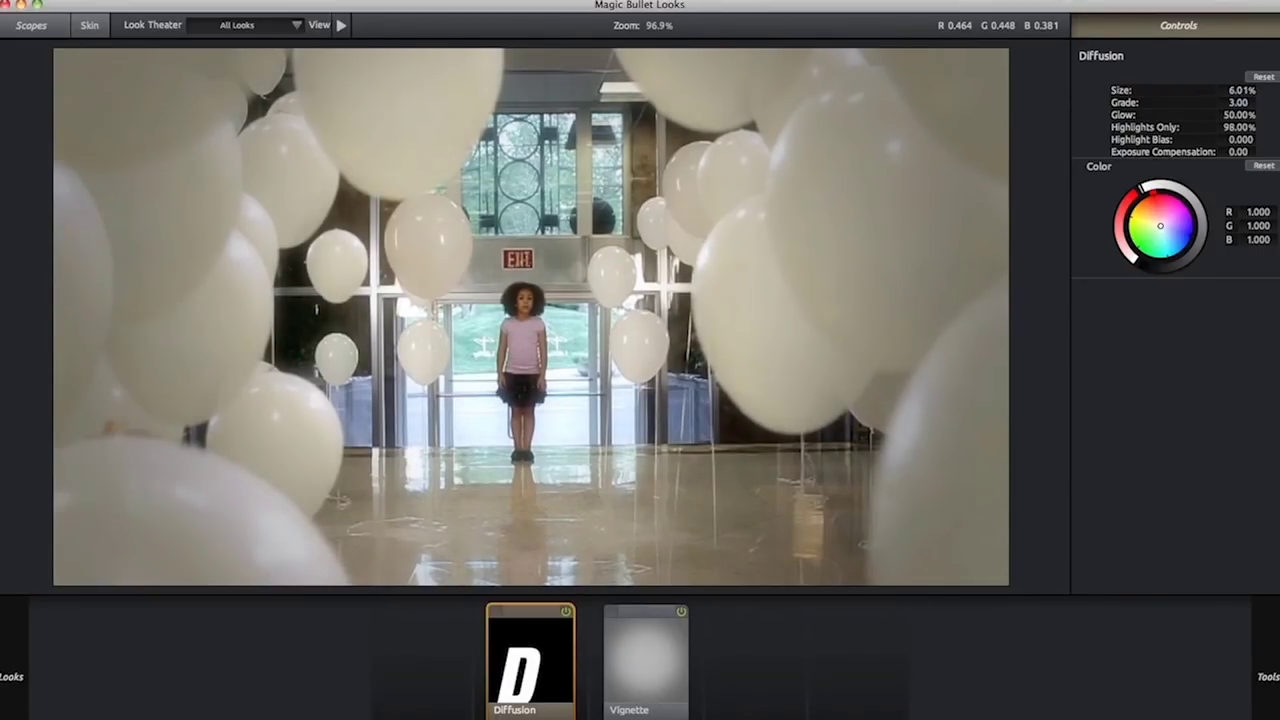
pyautogui.moveTo(1238, 102); pyautogui.dragTo(1226, 139)
pyautogui.click(567, 614)
pyautogui.click(567, 614)
pyautogui.moveTo(1267, 676)
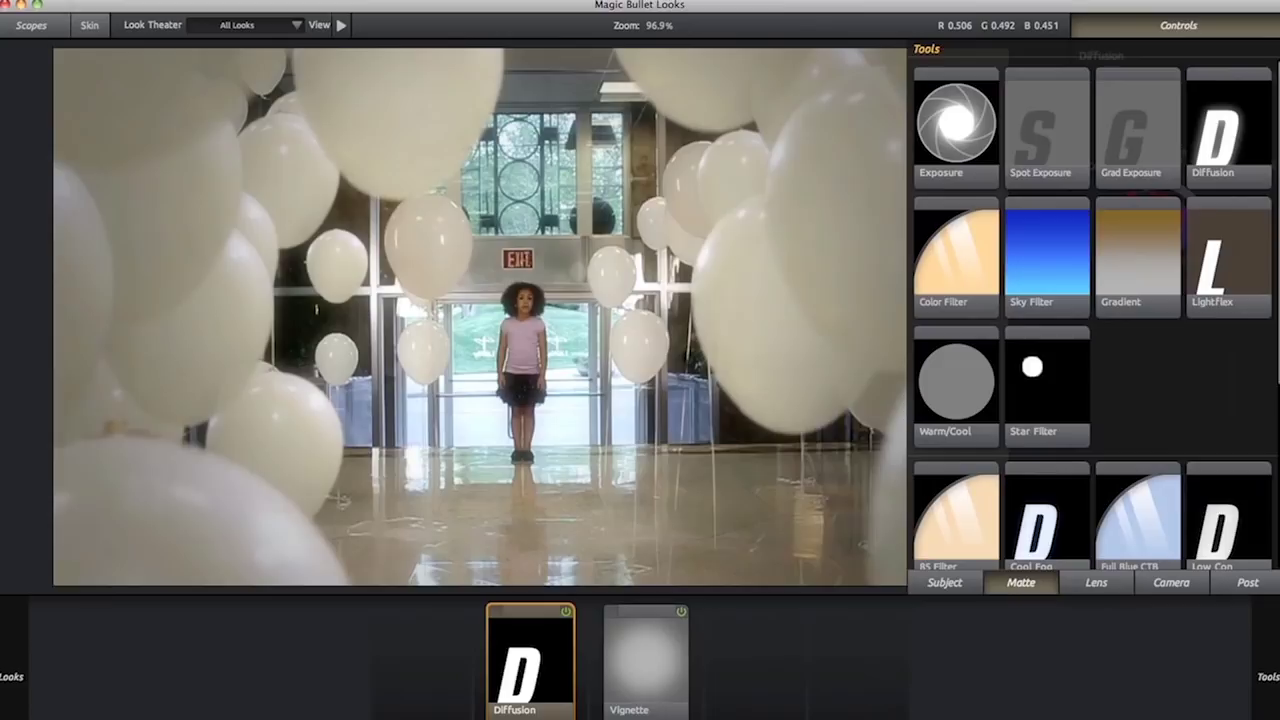
# - Add Colorista 3-Way with cyan-blue shadows and warm yellow highlights, then add Print Bleach Bypass
pyautogui.click(1240, 584)
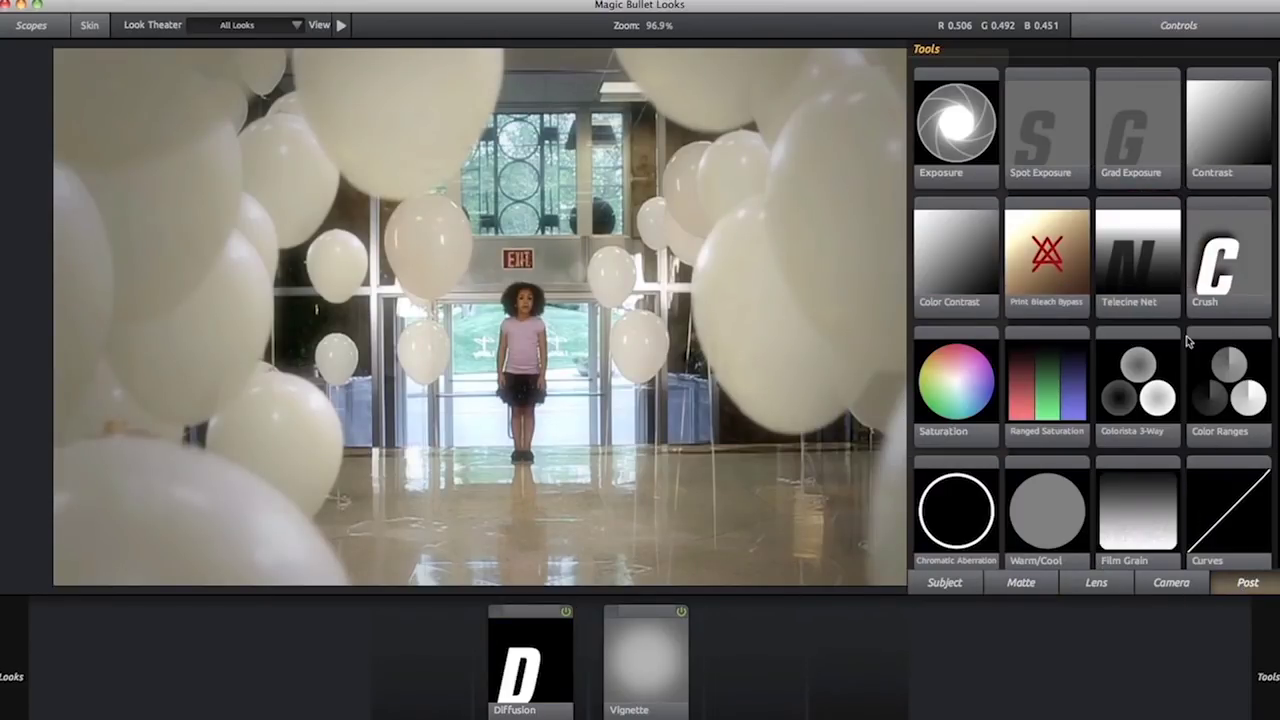
pyautogui.moveTo(1137, 378)
pyautogui.mouseDown()
pyautogui.moveTo(794, 531)
pyautogui.moveTo(750, 625)
pyautogui.moveTo(764, 643)
pyautogui.mouseUp()
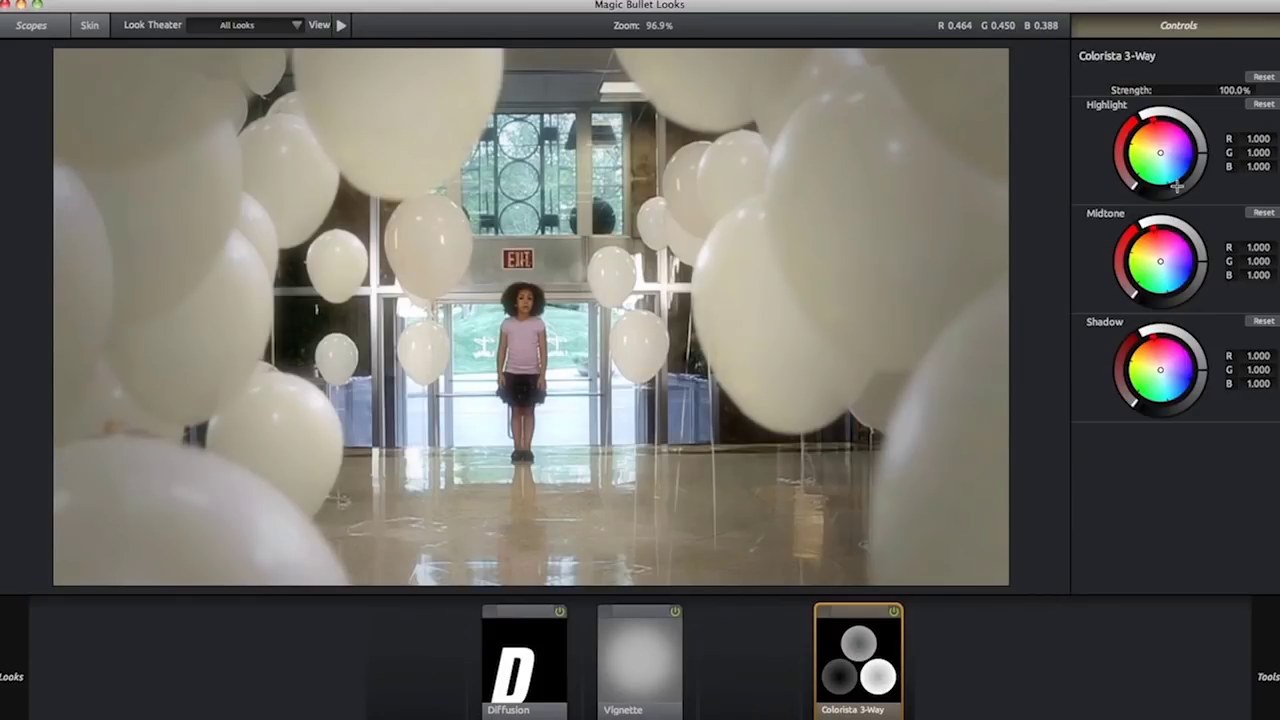
pyautogui.moveTo(1180, 369)
pyautogui.mouseDown()
pyautogui.moveTo(1175, 393)
pyautogui.moveTo(1177, 379)
pyautogui.mouseUp()
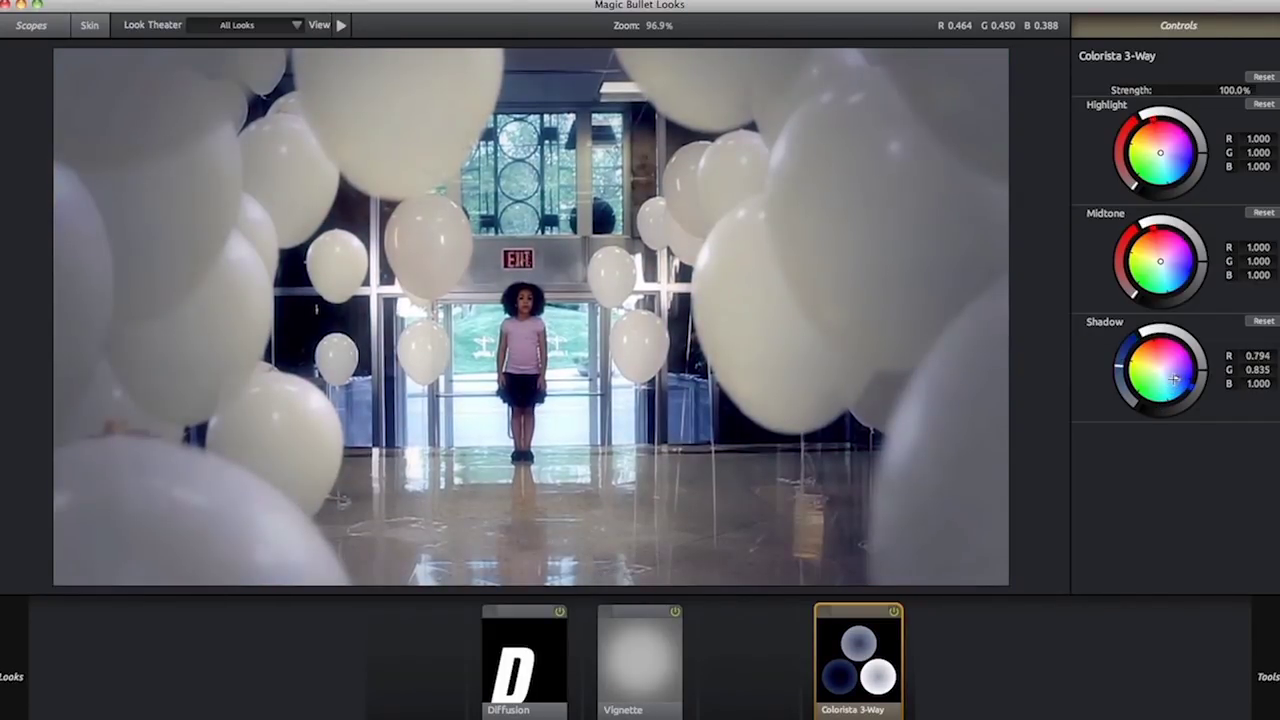
pyautogui.moveTo(1165, 152); pyautogui.dragTo(1149, 145)
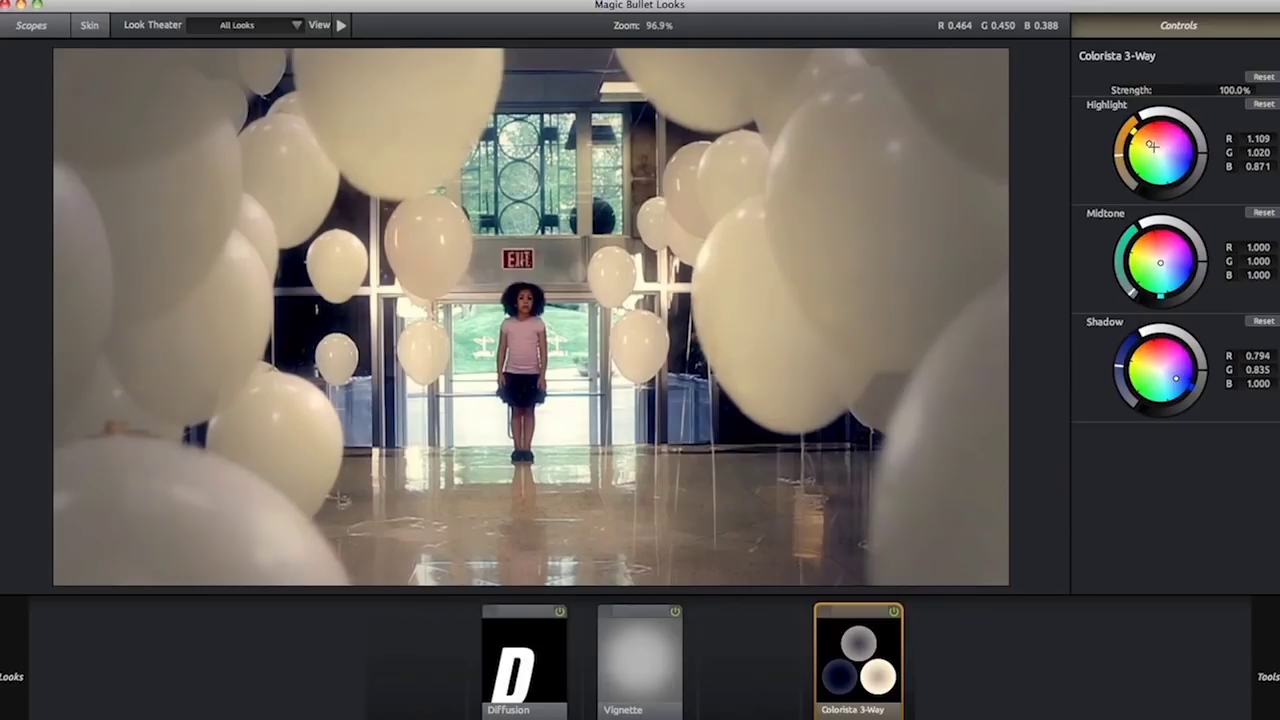
pyautogui.moveTo(1152, 146); pyautogui.dragTo(1154, 147)
pyautogui.moveTo(1153, 146); pyautogui.dragTo(1147, 145)
pyautogui.moveTo(1276, 480)
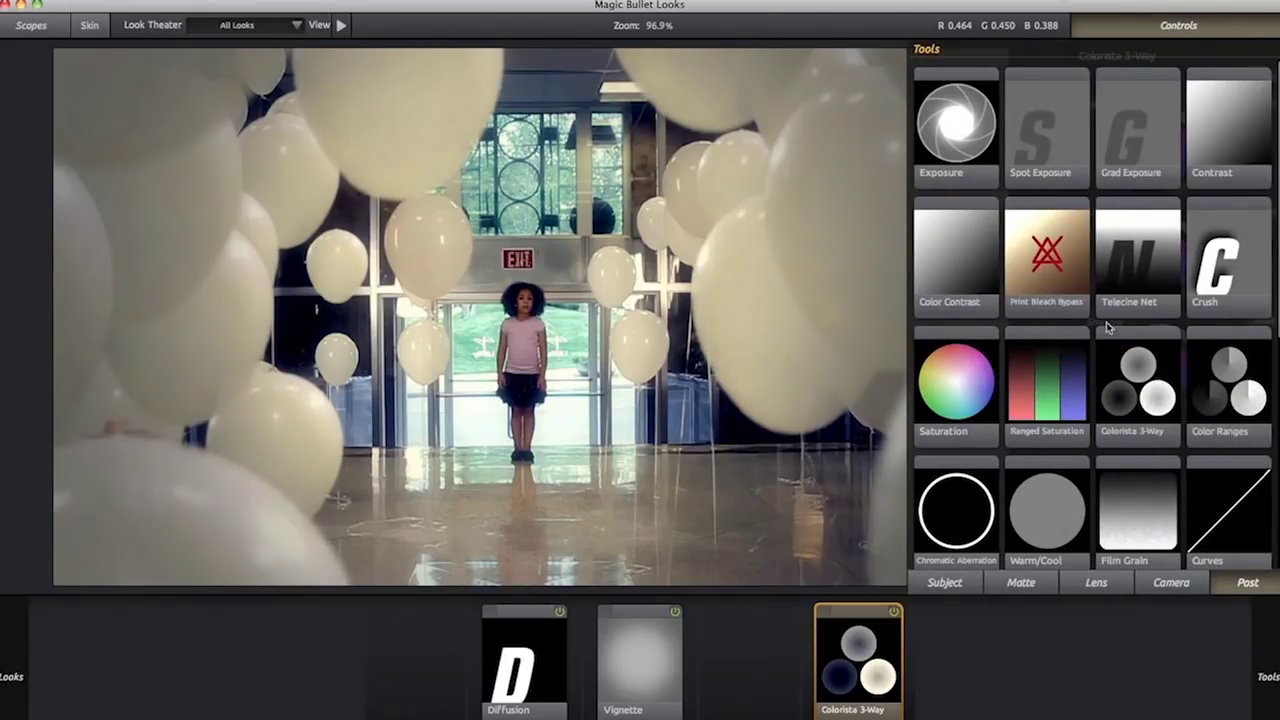
pyautogui.moveTo(1050, 285); pyautogui.dragTo(872, 650)
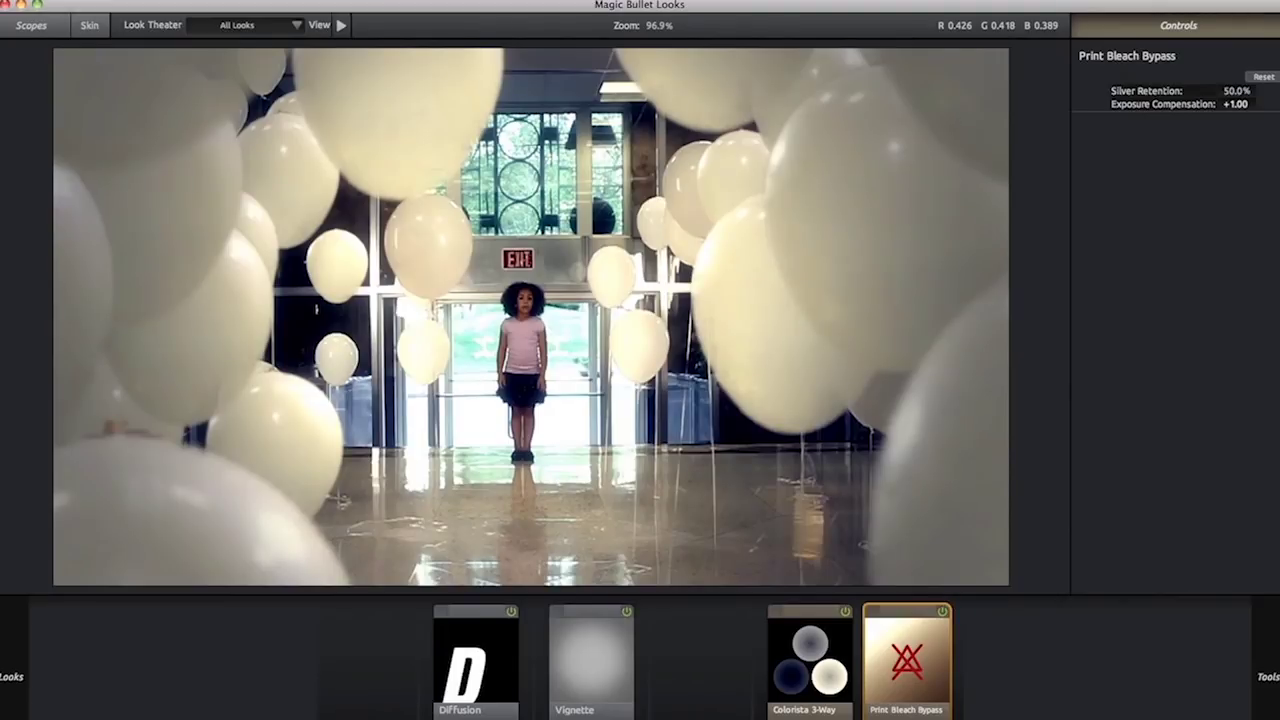
# - Lower Print Bleach Bypass Exposure Compensation to +0.20
pyautogui.moveTo(1236, 104); pyautogui.dragTo(1196, 104)
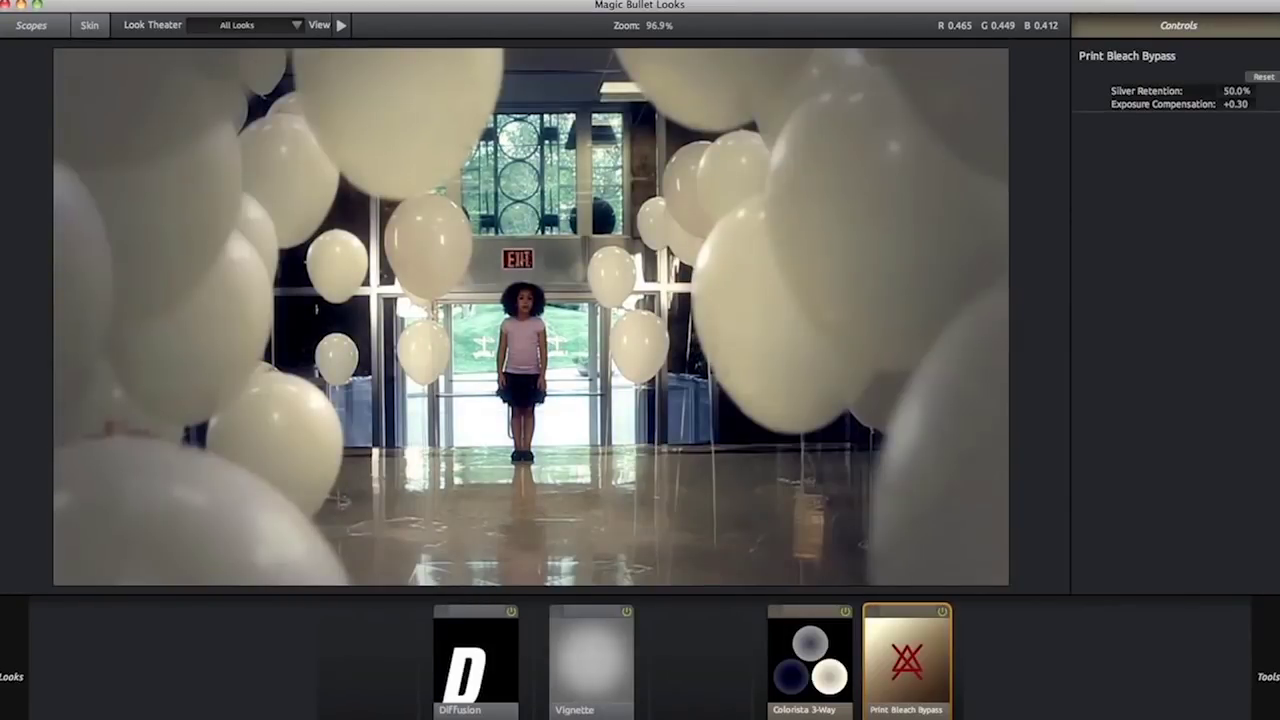
pyautogui.moveTo(1272, 300)
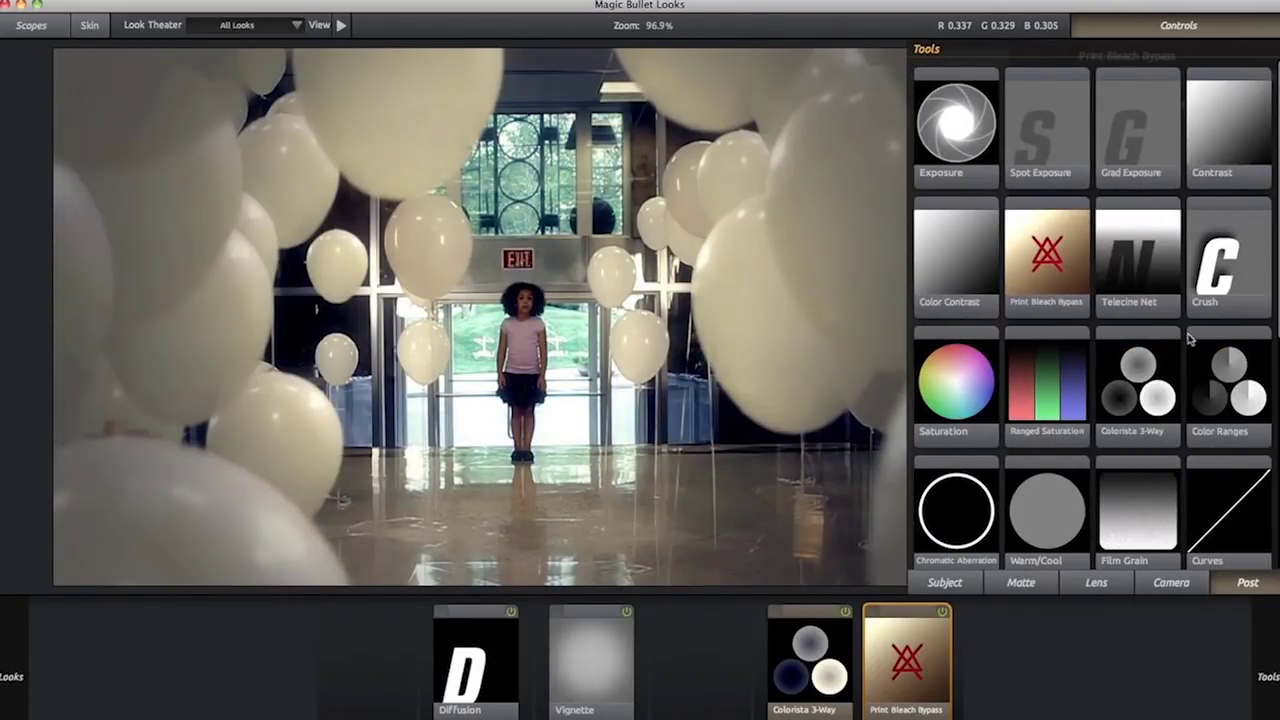
pyautogui.scroll(-3, 1215, 503)
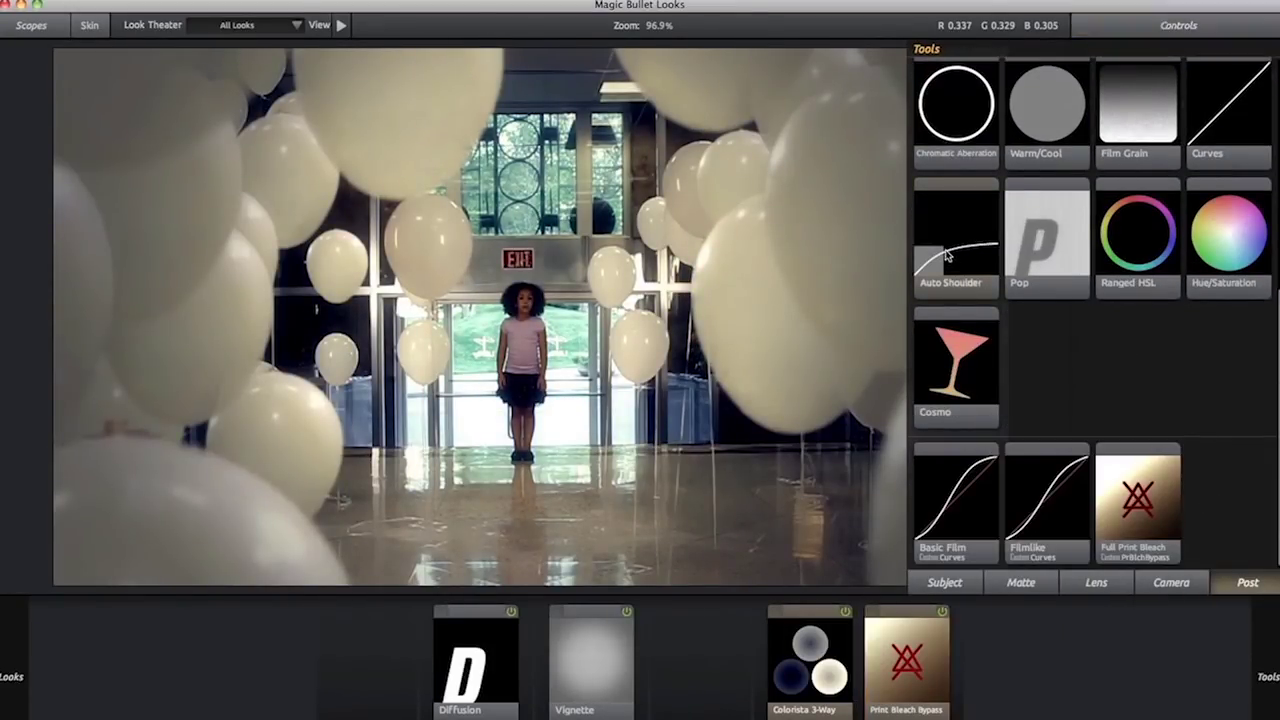
pyautogui.moveTo(954, 262); pyautogui.dragTo(934, 648)
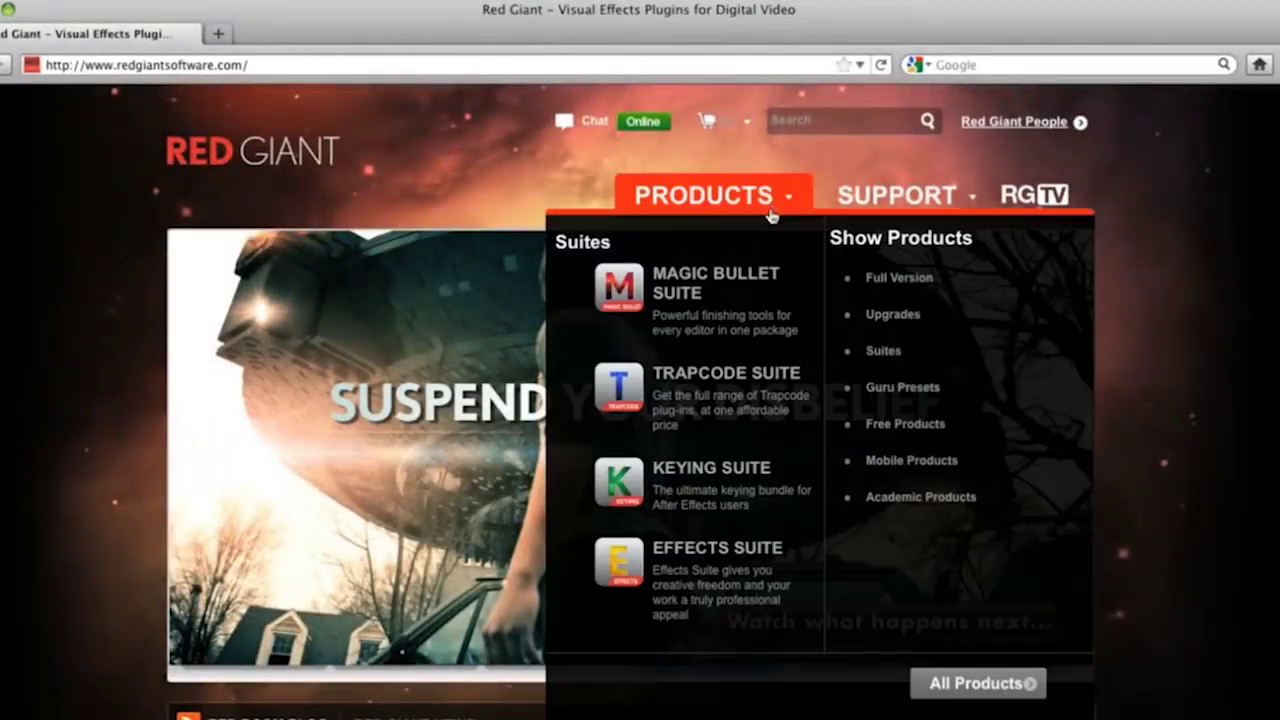
# - Go to the Trapcode Suite 10 product page on the Red Giant site and request its free trial
pyautogui.click(721, 373)
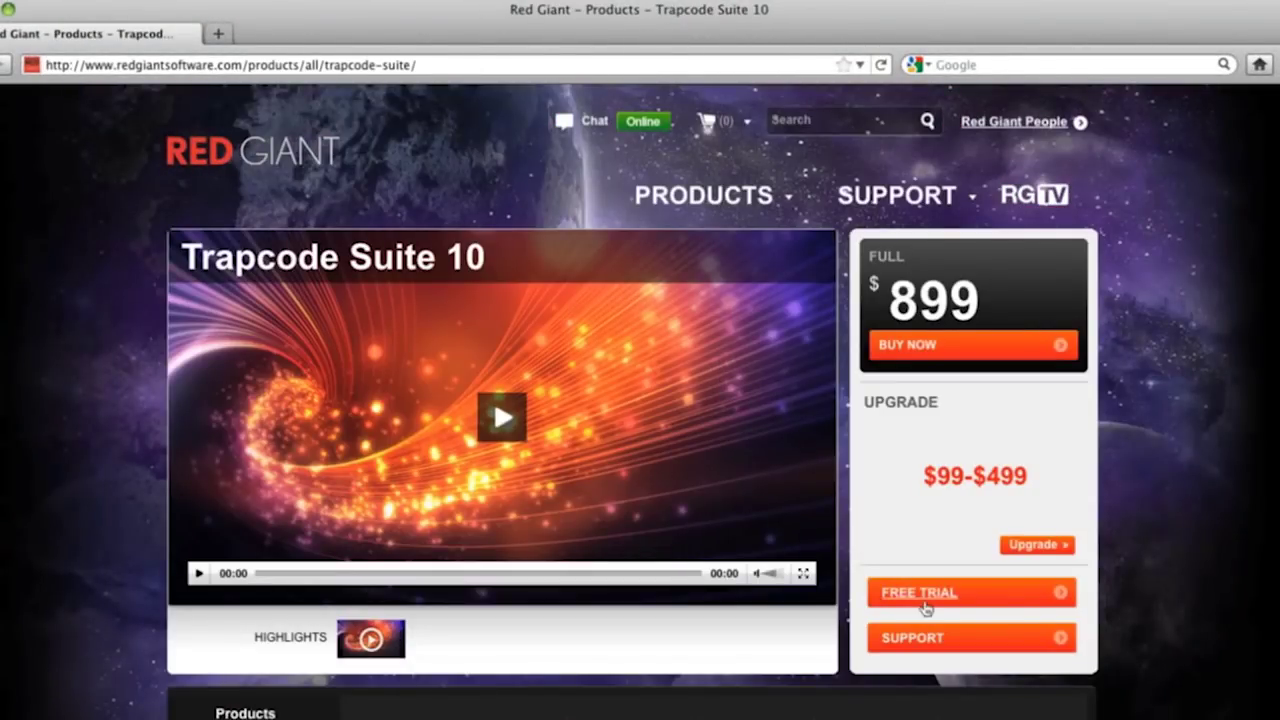
pyautogui.click(924, 604)
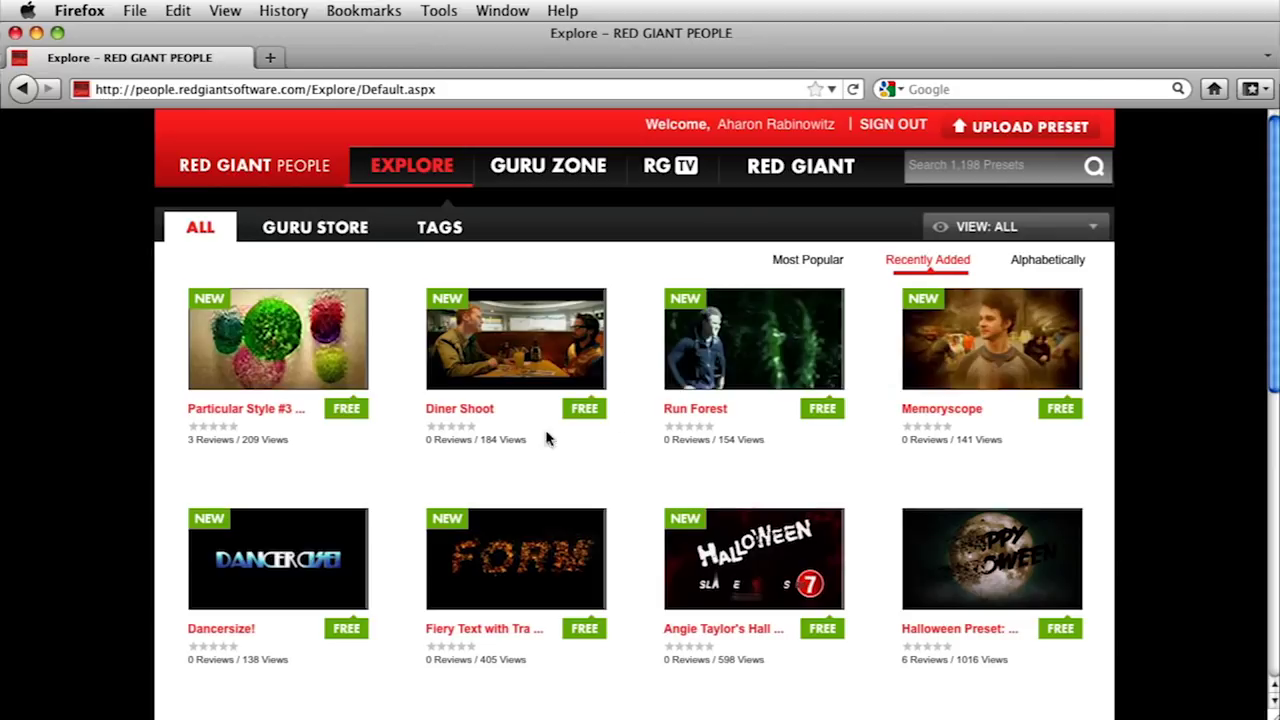
pyautogui.moveTo(357, 531)
pyautogui.moveTo(494, 560)
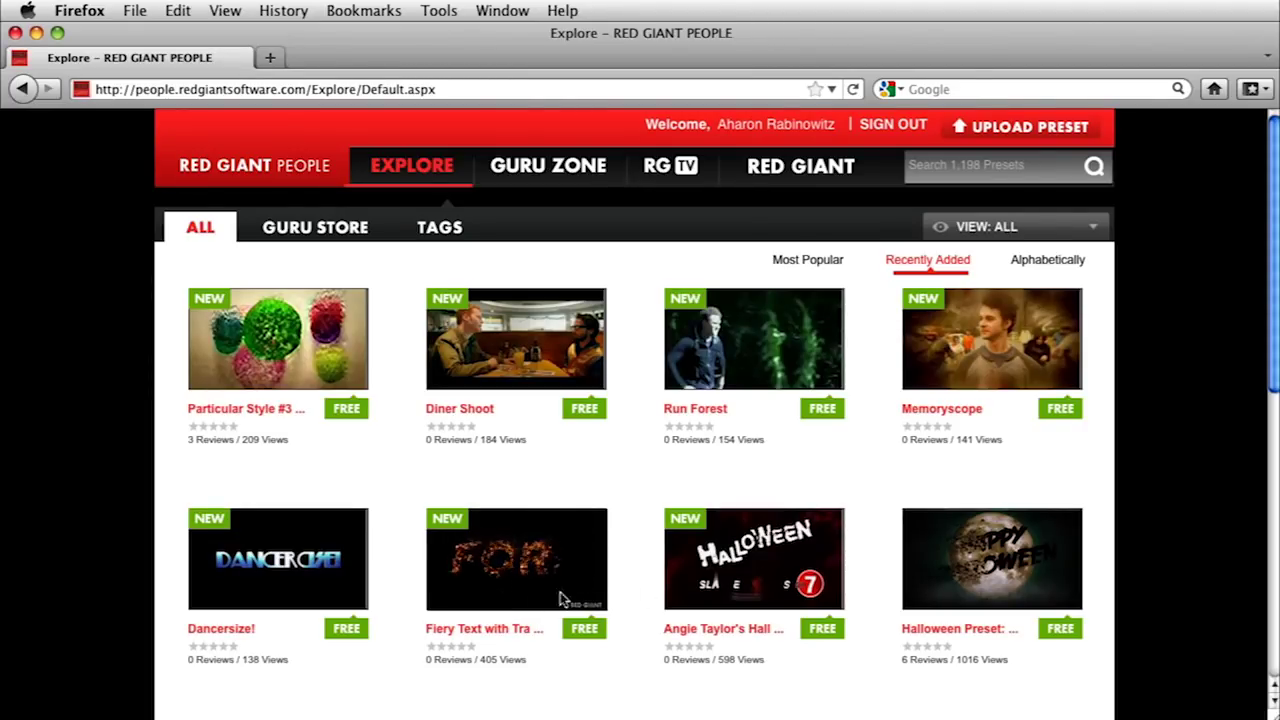
pyautogui.moveTo(823, 581)
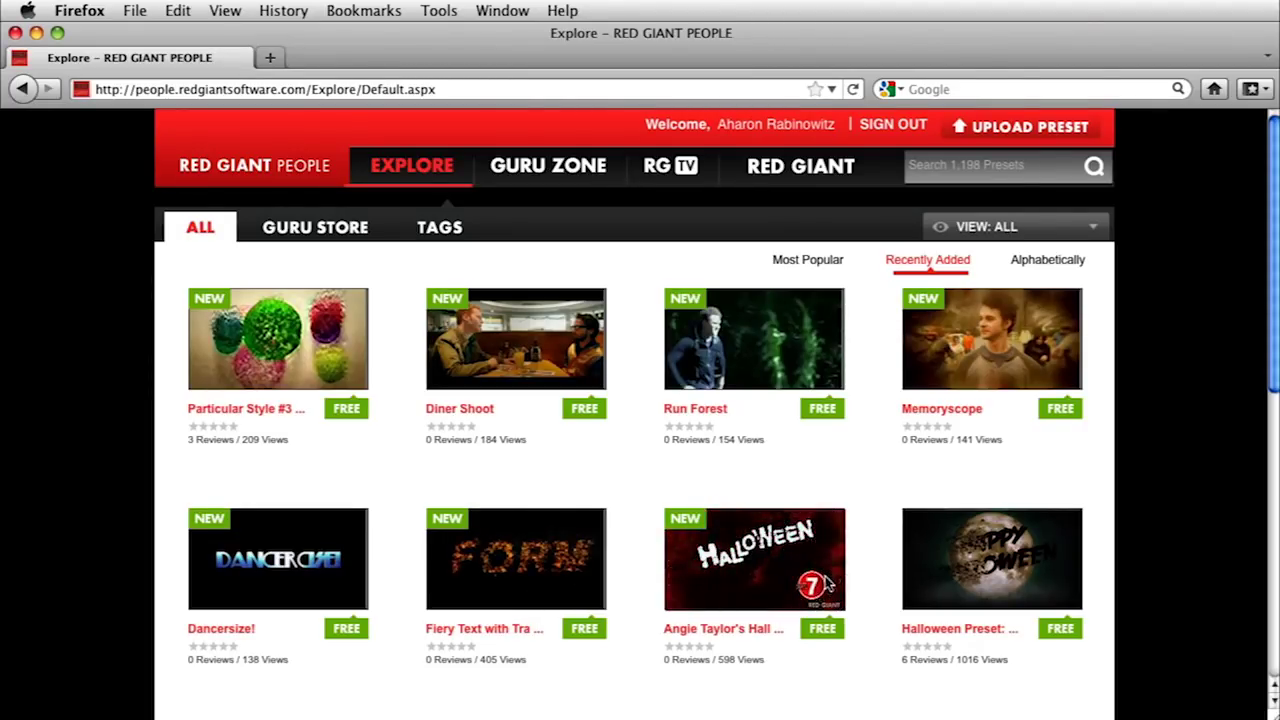